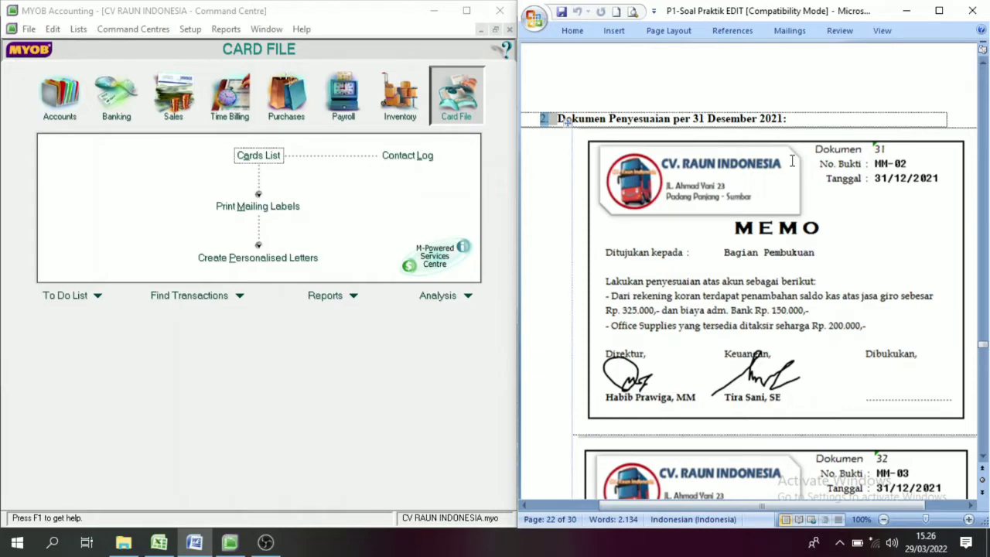
Review the adjustment memos dated 31 December 2021 in the source document, from MM-02 through MM-07.
{"action": "scroll", "coordinate": [839, 159], "scroll_direction": "up", "scroll_amount": 8}
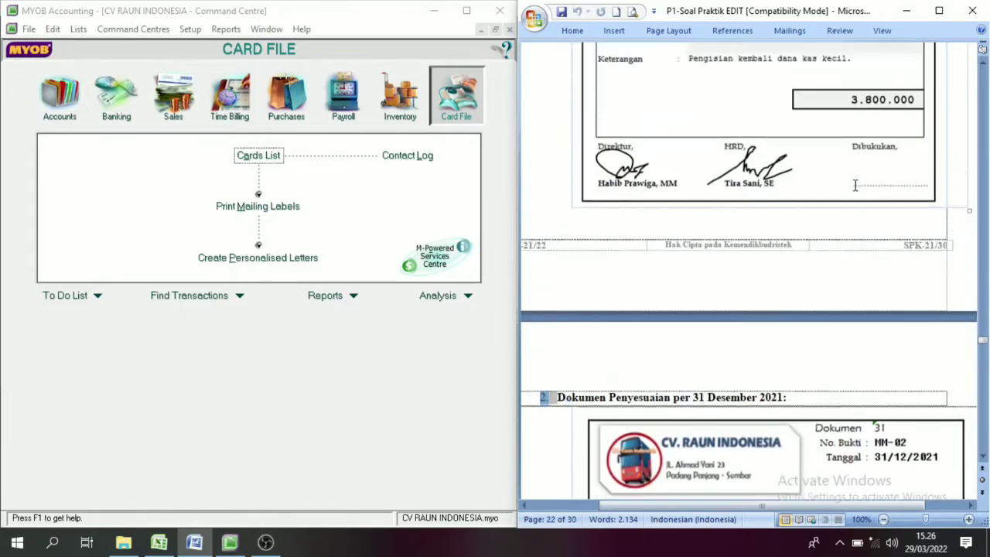
{"action": "scroll", "coordinate": [849, 193], "scroll_direction": "down", "scroll_amount": 2}
{"action": "scroll", "coordinate": [843, 200], "scroll_direction": "down", "scroll_amount": 8}
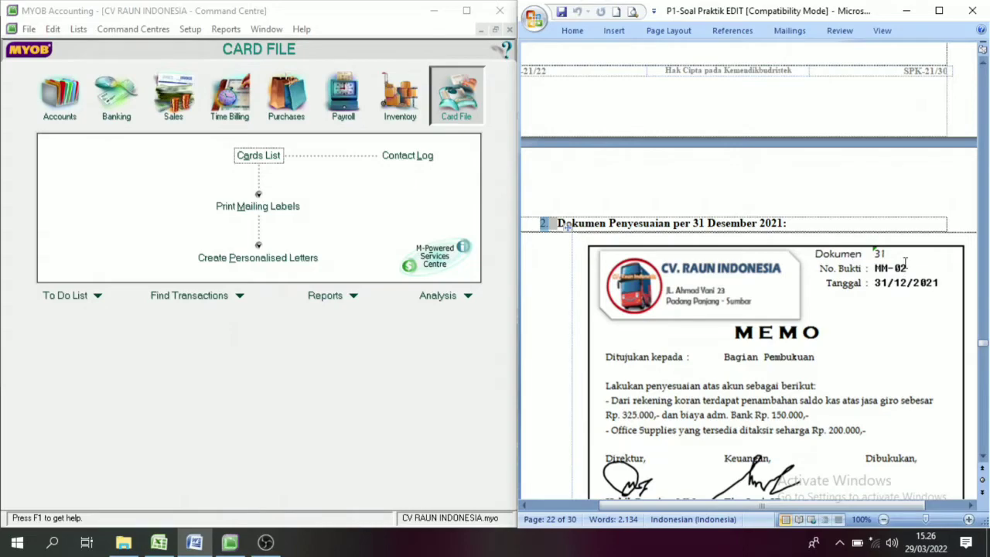
{"action": "scroll", "coordinate": [887, 260], "scroll_direction": "down", "scroll_amount": 4}
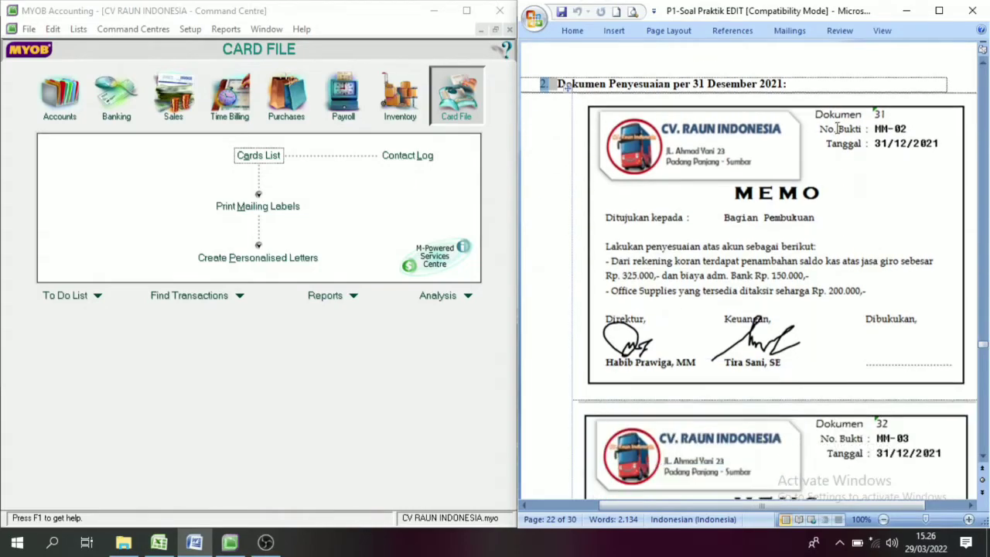
{"action": "scroll", "coordinate": [836, 128], "scroll_direction": "down", "scroll_amount": 20}
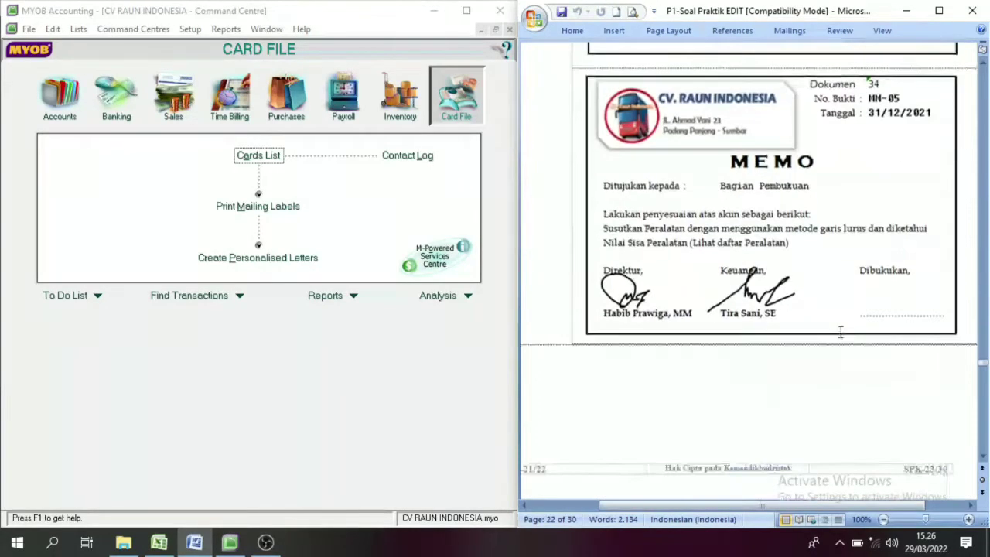
{"action": "scroll", "coordinate": [841, 331], "scroll_direction": "down", "scroll_amount": 20}
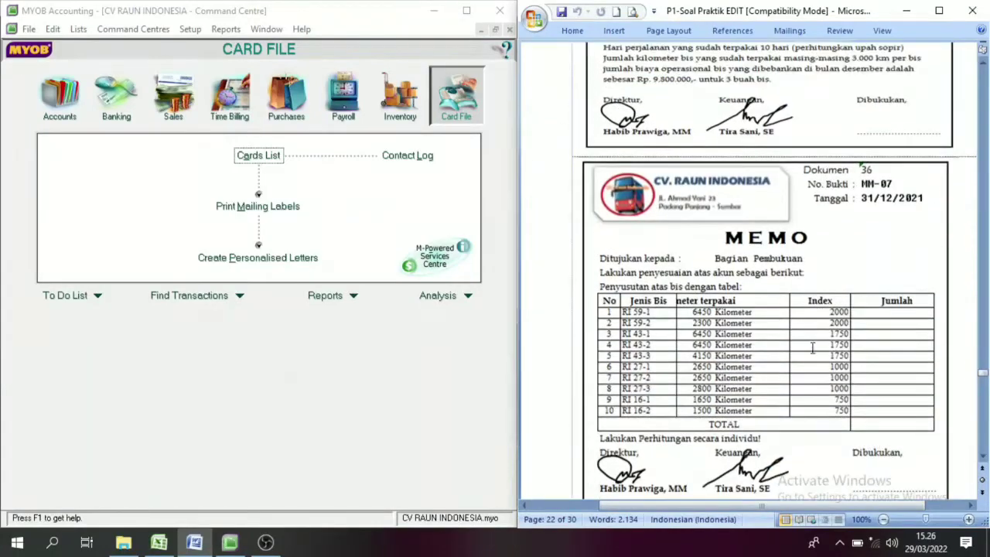
{"action": "scroll", "coordinate": [808, 236], "scroll_direction": "up", "scroll_amount": 20}
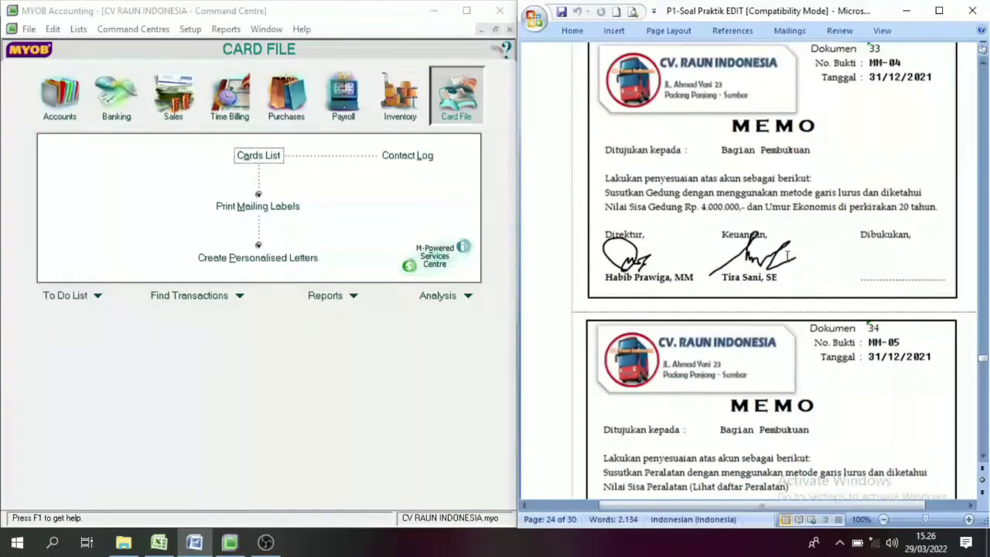
{"action": "scroll", "coordinate": [785, 265], "scroll_direction": "up", "scroll_amount": 20}
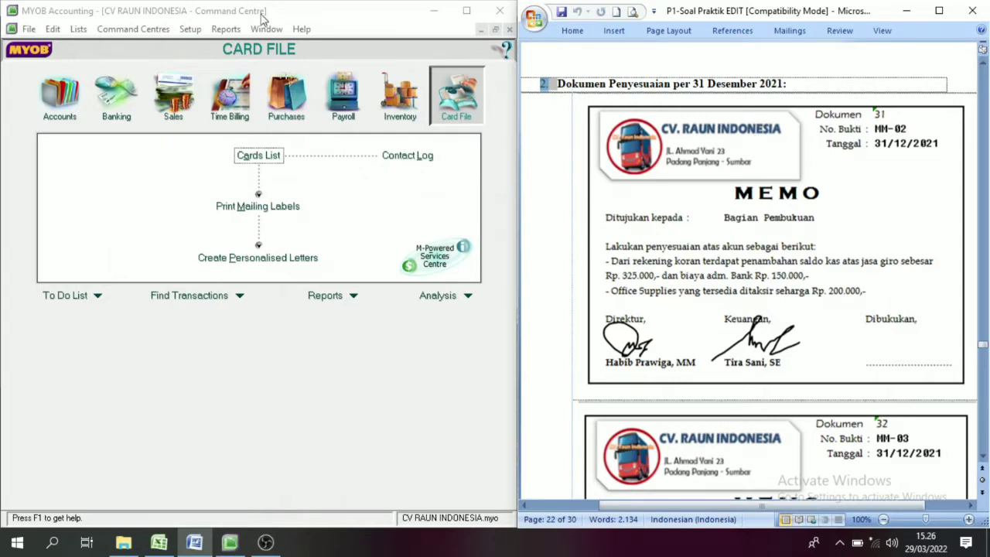
{"action": "left_click", "coordinate": [333, 12]}
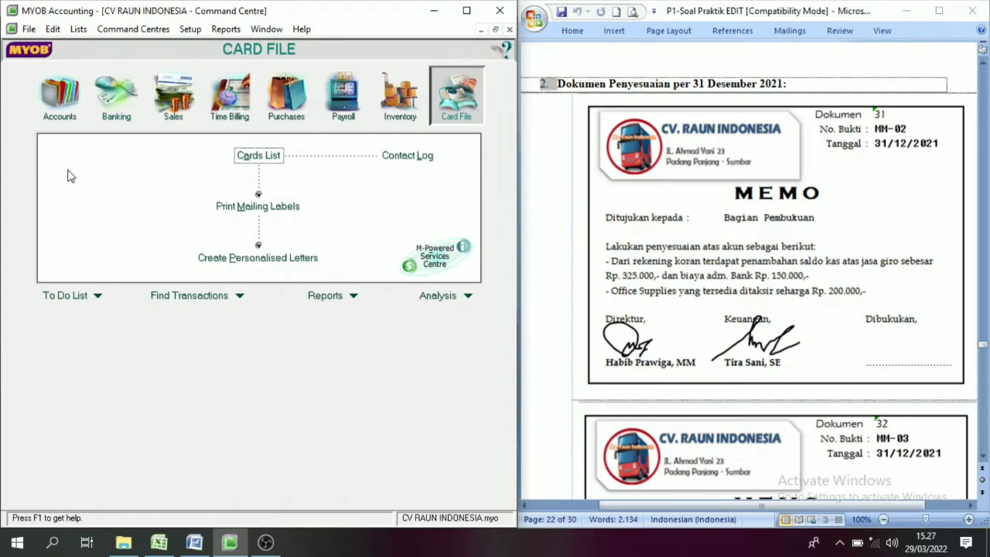
{"action": "left_click", "coordinate": [116, 97]}
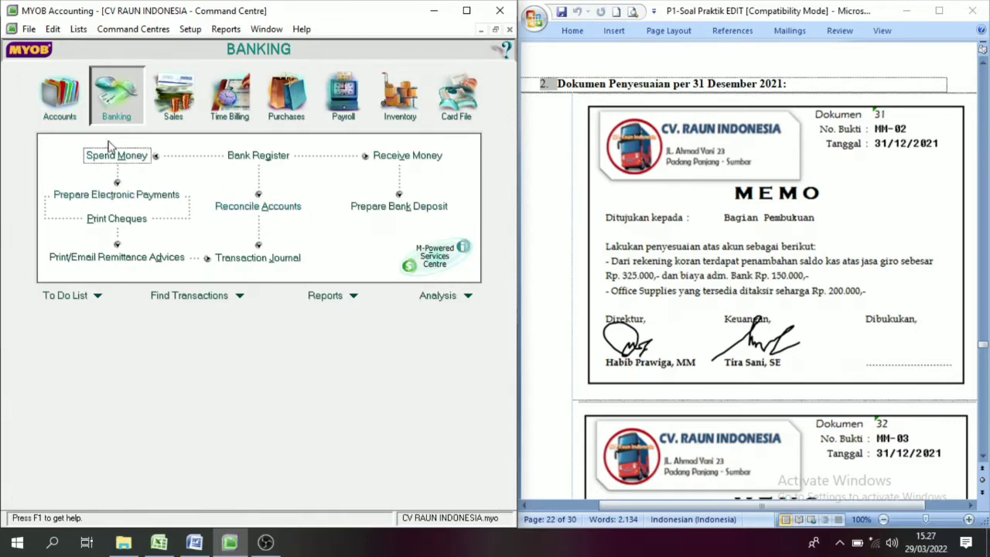
{"action": "left_click", "coordinate": [257, 206]}
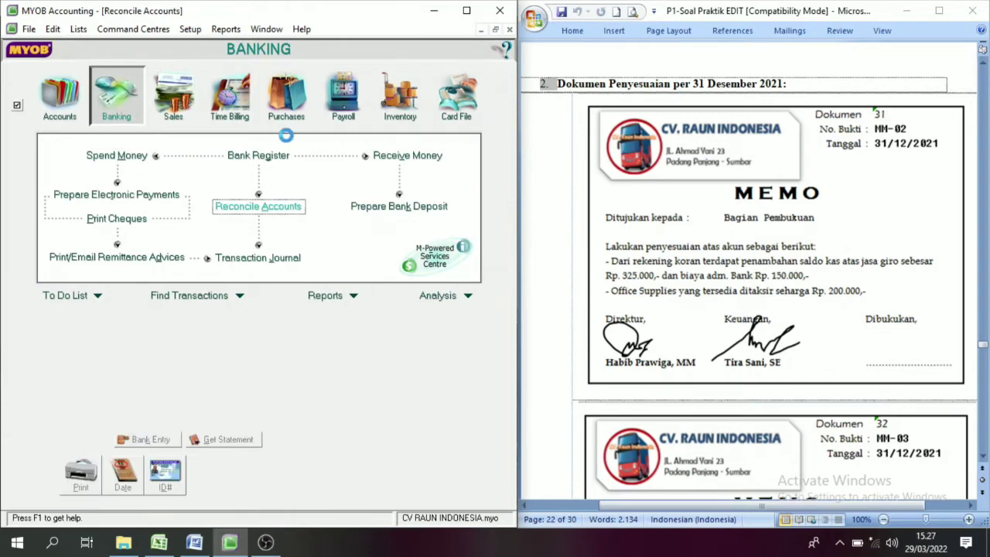
{"action": "left_click", "coordinate": [431, 487]}
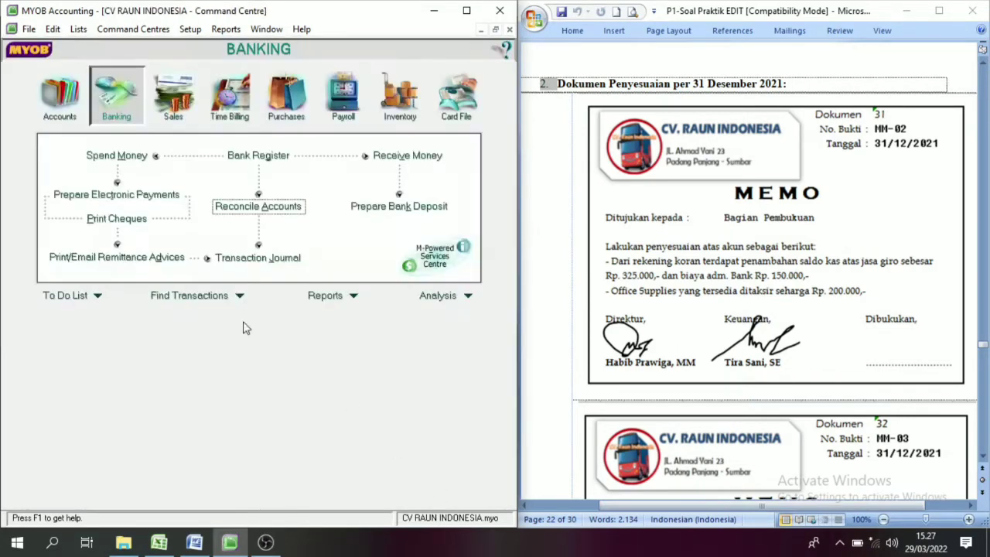
{"action": "left_click", "coordinate": [51, 110]}
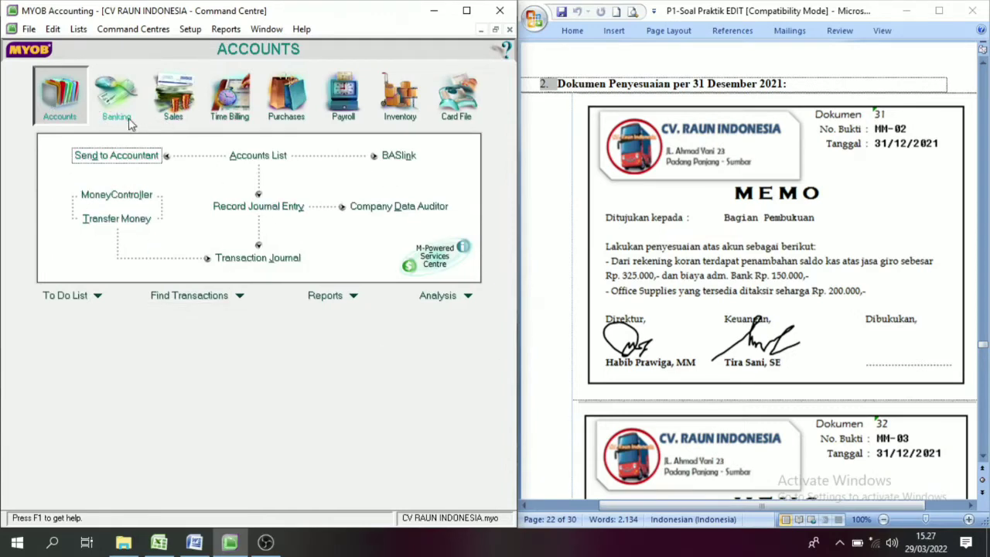
{"action": "left_click", "coordinate": [116, 95]}
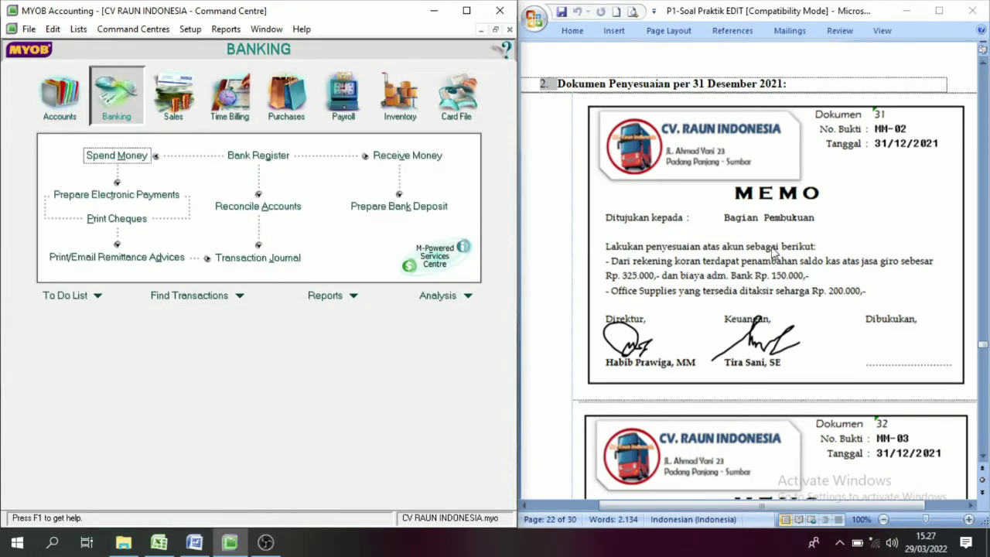
Start a new general journal entry in MYOB Accounting numbered MM-02 and dated 31/12/2021.
{"action": "left_click", "coordinate": [54, 108]}
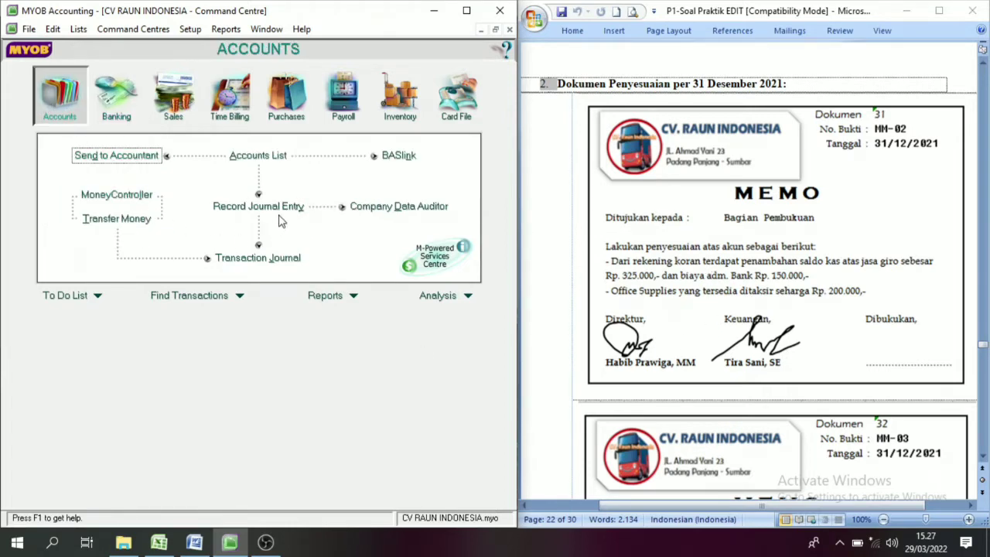
{"action": "left_click", "coordinate": [285, 207]}
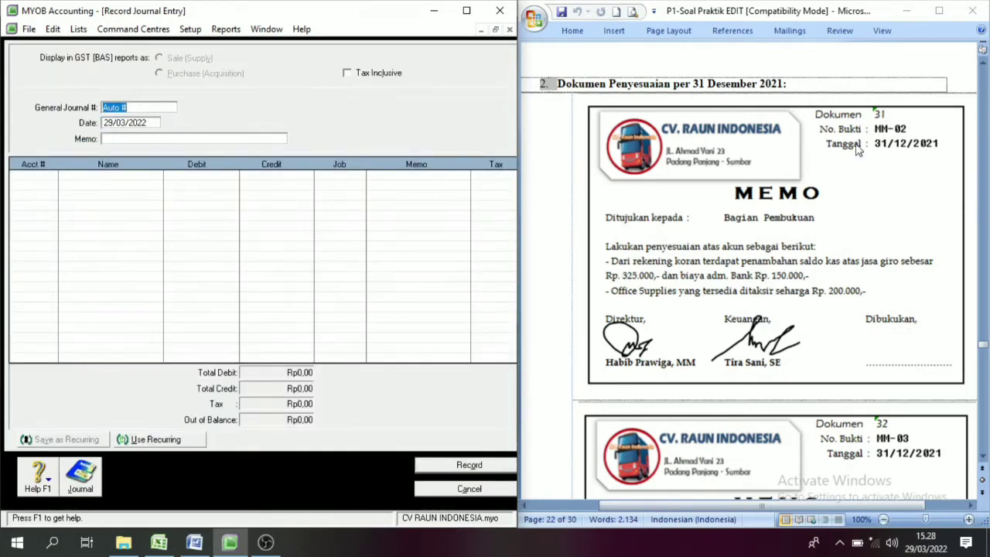
{"action": "type", "text": "MM-02"}
{"action": "key", "text": "Tab"}
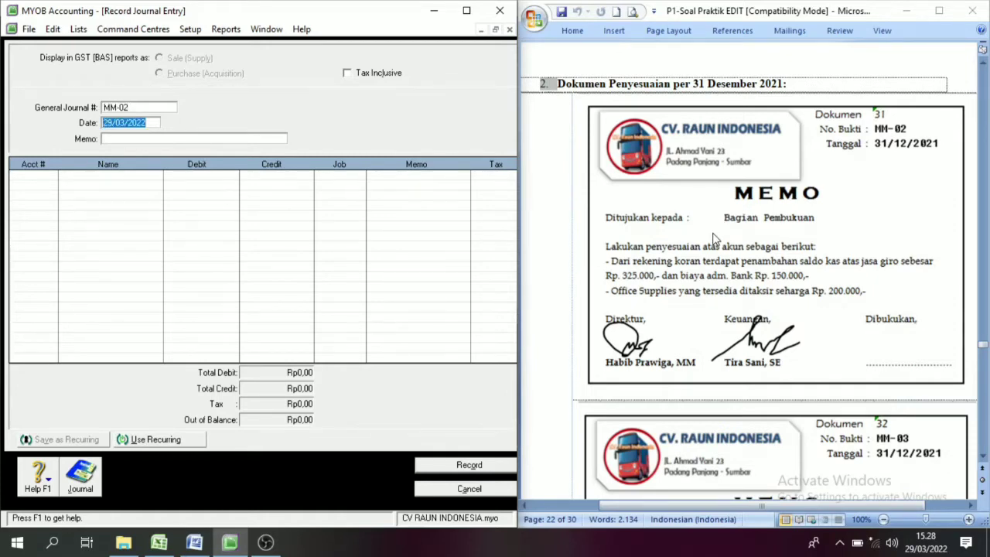
{"action": "type", "text": "31/1"}
Add account 1-1101 Cash in Bank as the first line of the journal entry.
{"action": "left_click", "coordinate": [46, 177]}
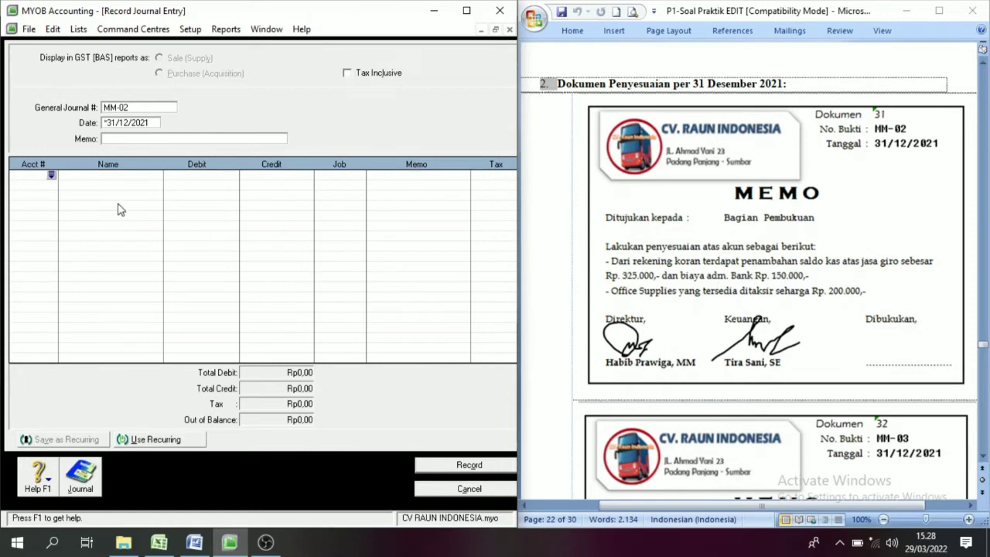
{"action": "left_click", "coordinate": [51, 176]}
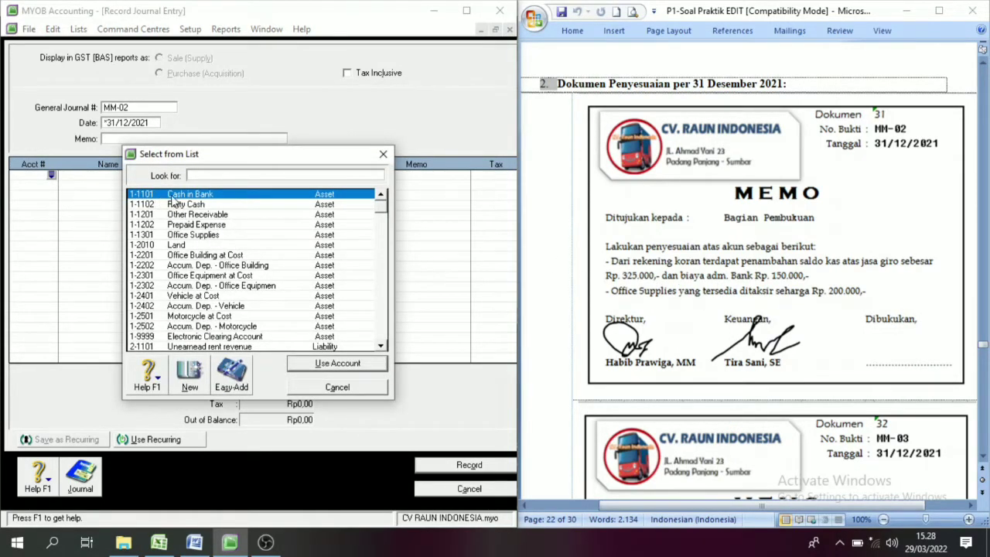
{"action": "left_click", "coordinate": [337, 363]}
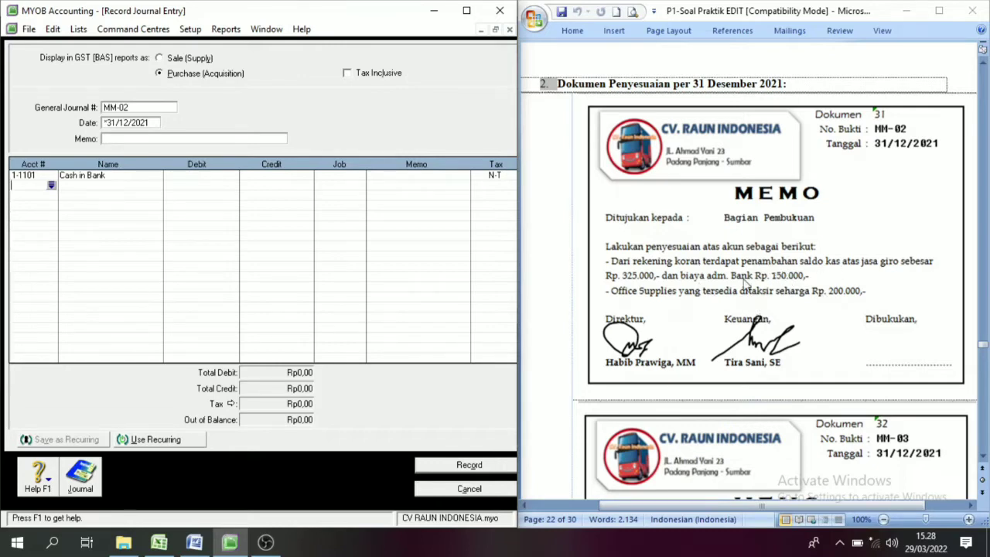
Add account 9-1101 Bank Charge as the second journal line with a debit of Rp150.000.
{"action": "left_click", "coordinate": [51, 186]}
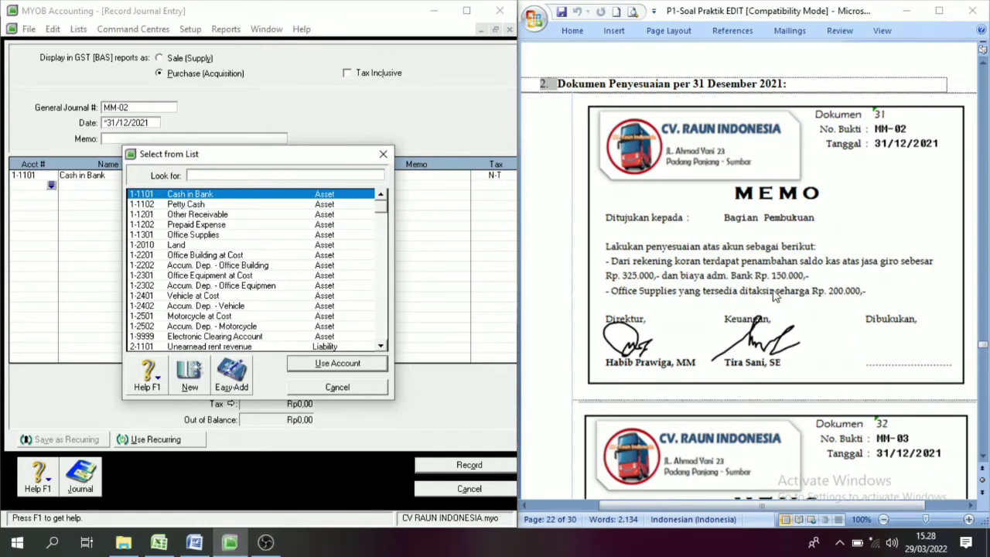
{"action": "left_click_drag", "start_coordinate": [384, 209], "coordinate": [384, 245]}
{"action": "left_click", "coordinate": [386, 295]}
{"action": "left_click", "coordinate": [386, 302]}
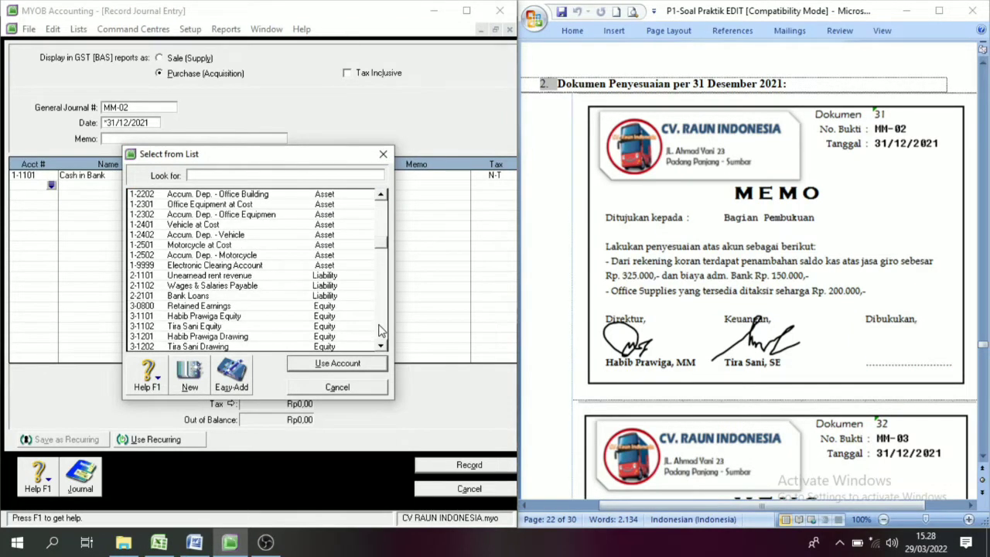
{"action": "left_click", "coordinate": [383, 331]}
{"action": "left_click", "coordinate": [179, 346]}
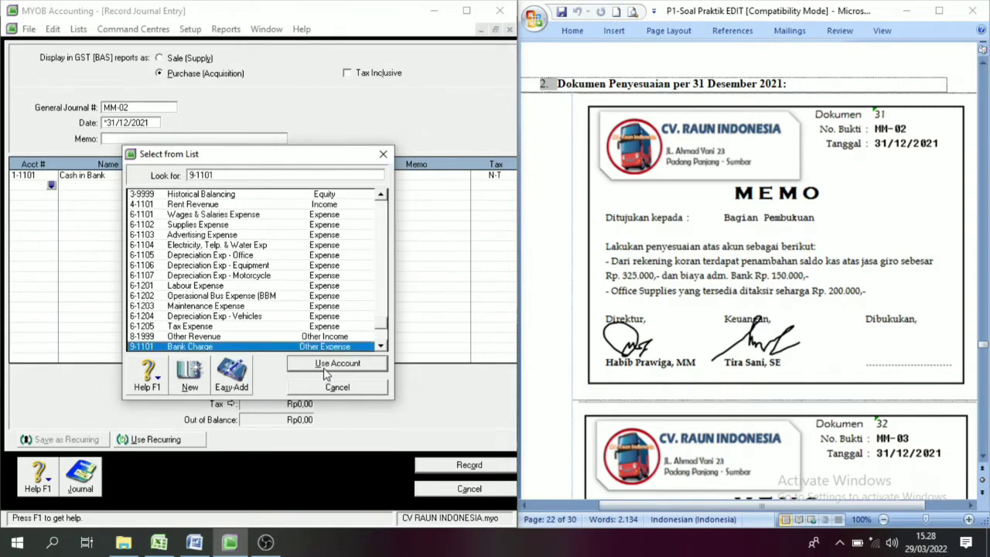
{"action": "left_click", "coordinate": [328, 368]}
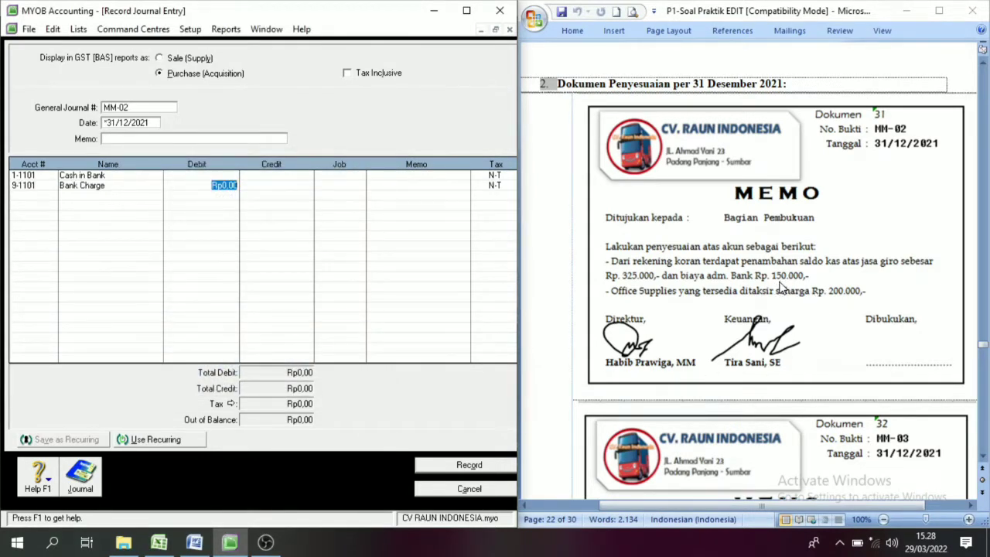
{"action": "type", "text": "150.000"}
{"action": "key", "text": "Tab"}
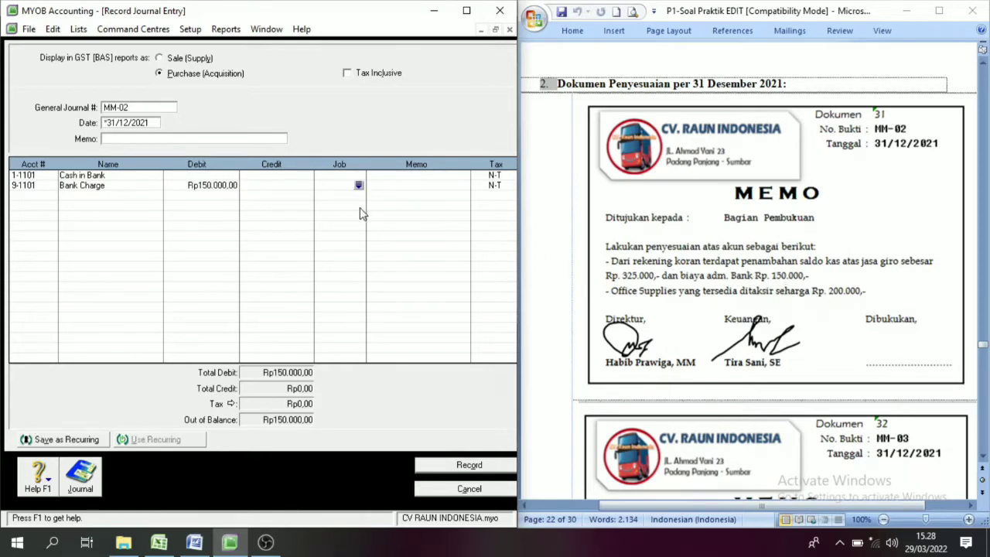
Add account 8-1999 Other Revenue as the third journal line with a credit of Rp325.000.
{"action": "left_click", "coordinate": [34, 197]}
{"action": "left_click", "coordinate": [52, 196]}
{"action": "left_click_drag", "start_coordinate": [383, 219], "coordinate": [380, 349]}
{"action": "left_click", "coordinate": [191, 313]}
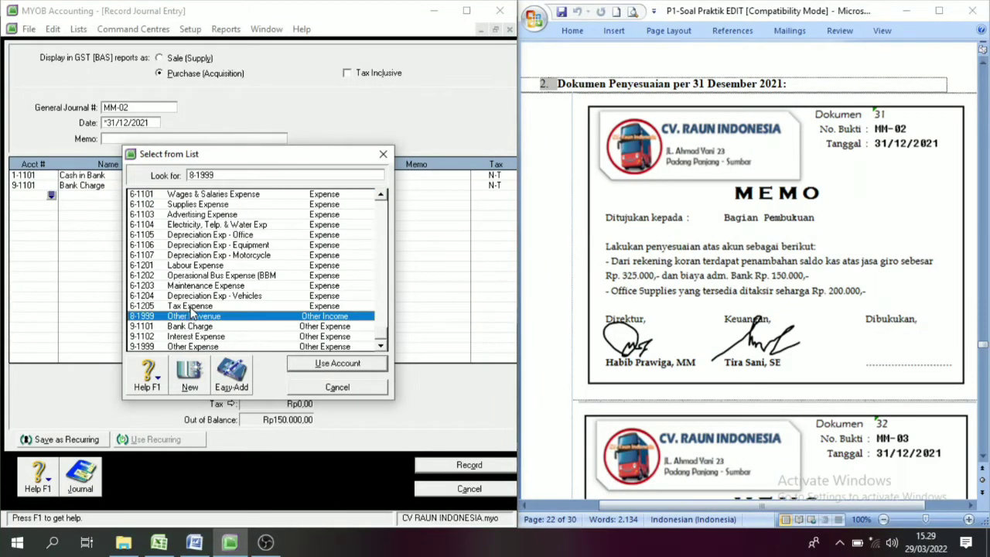
{"action": "left_click", "coordinate": [195, 309]}
{"action": "left_click", "coordinate": [191, 316]}
{"action": "left_click", "coordinate": [349, 368]}
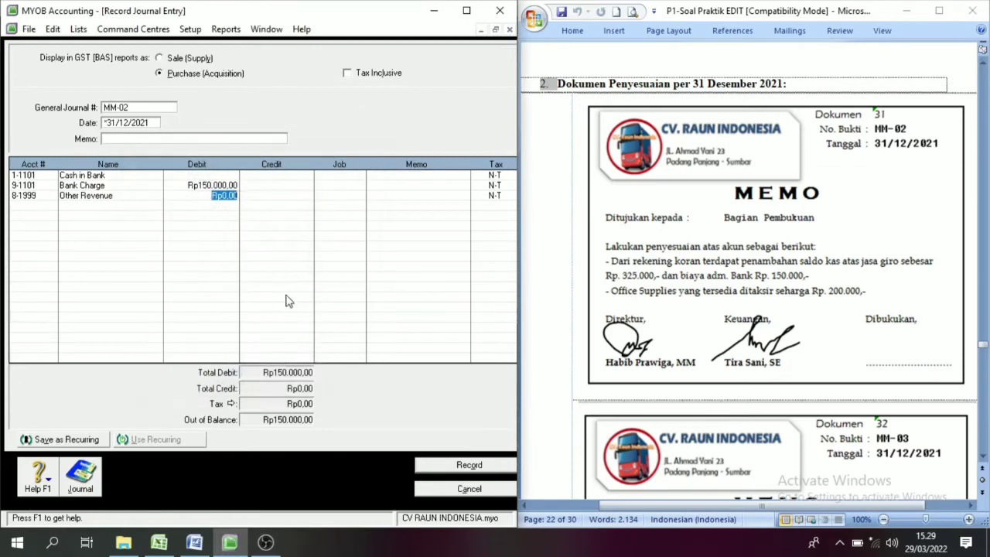
{"action": "key", "text": "Tab"}
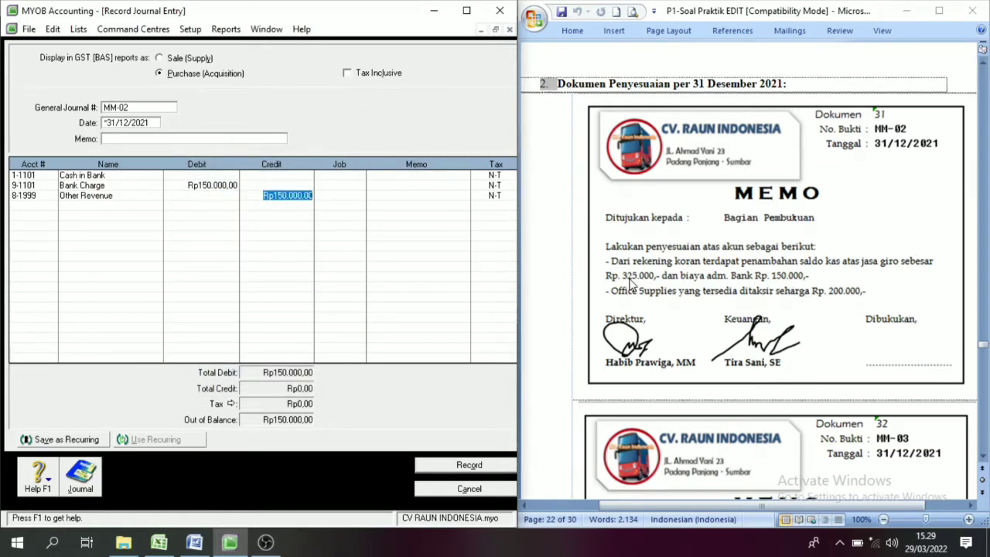
{"action": "type", "text": "325000"}
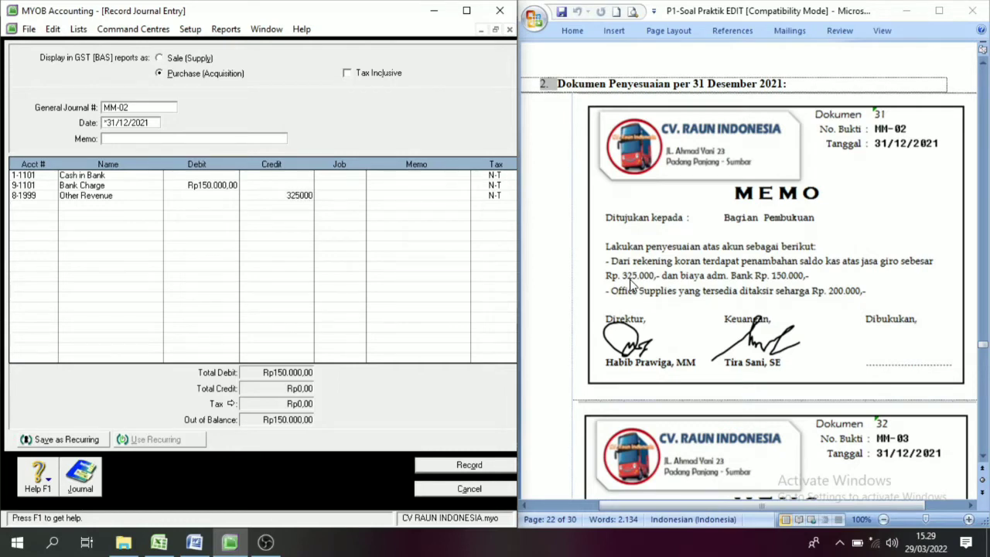
{"action": "key", "text": "Tab"}
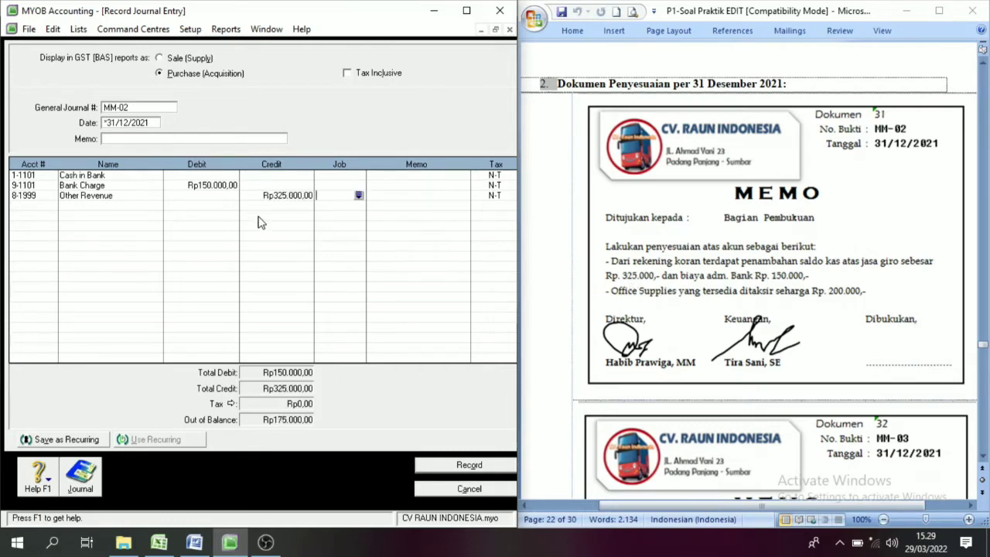
Fill the debit amount of the Cash in Bank line with Rp175.000.
{"action": "left_click", "coordinate": [283, 198]}
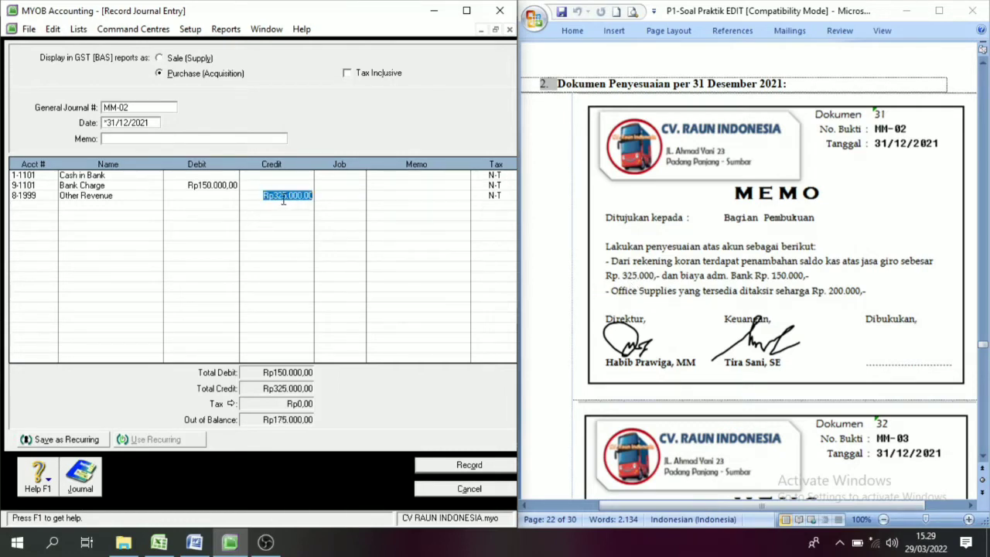
{"action": "left_click", "coordinate": [215, 189]}
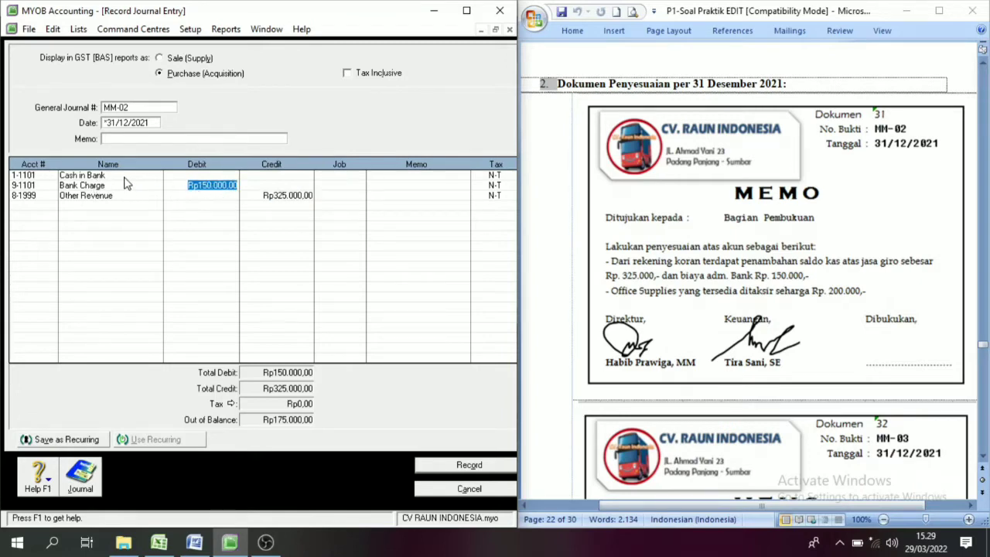
{"action": "left_click", "coordinate": [195, 177]}
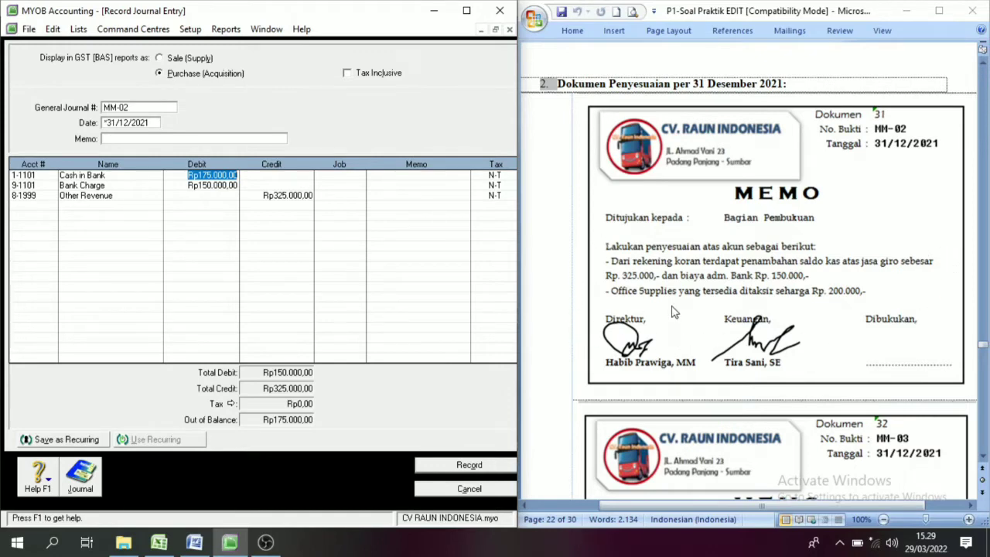
Look up the Office Supplies balance in the list of asset accounts and return to the journal entry.
{"action": "left_click", "coordinate": [78, 29]}
{"action": "left_click", "coordinate": [108, 48]}
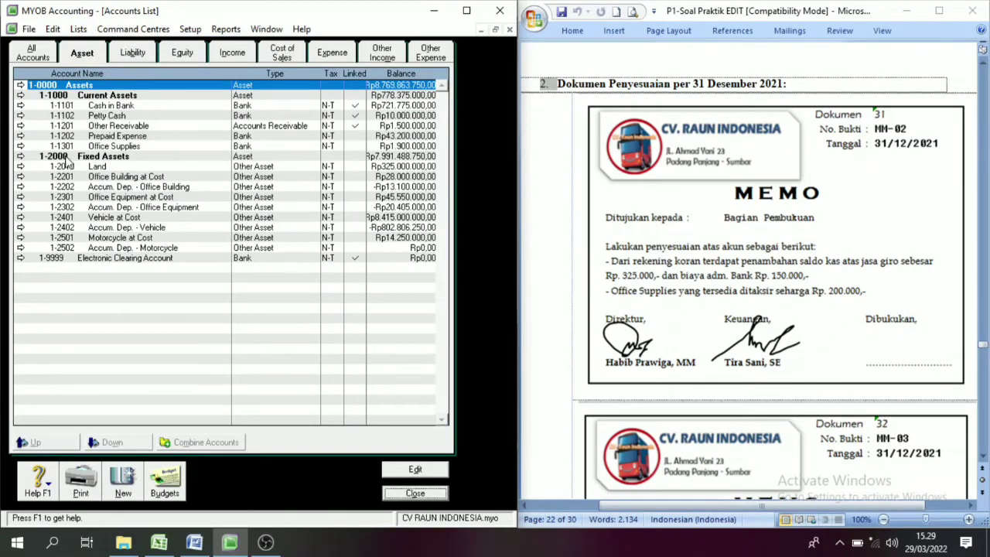
{"action": "left_click", "coordinate": [106, 147]}
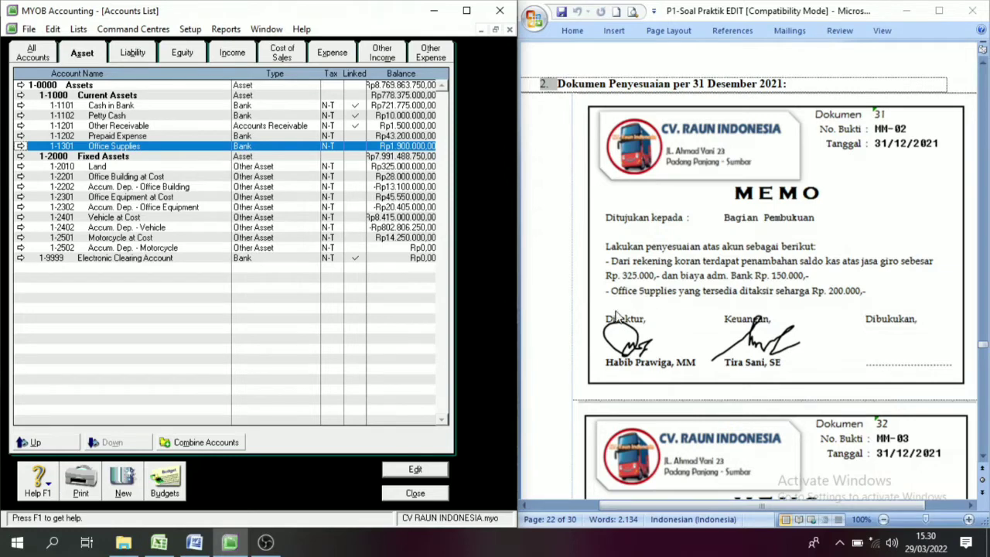
{"action": "left_click", "coordinate": [415, 493]}
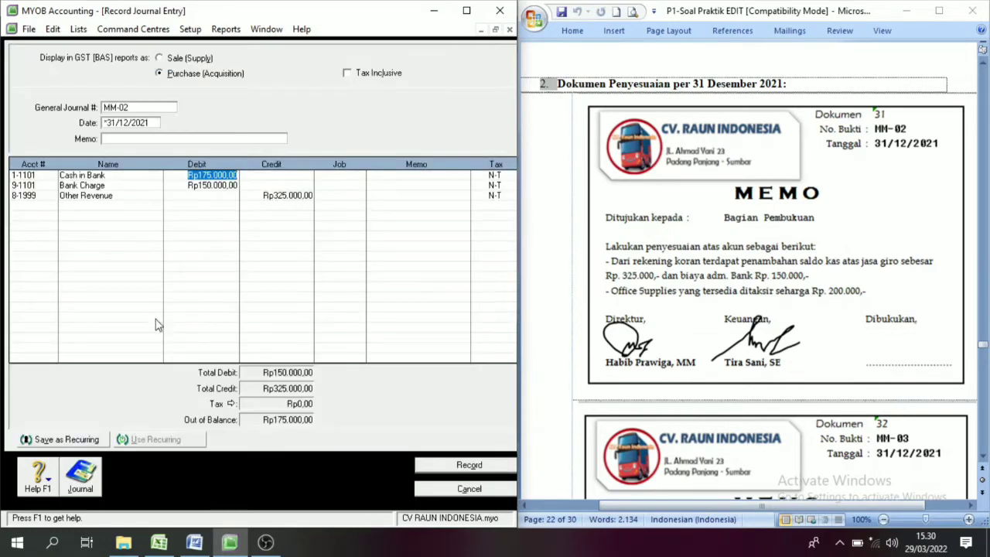
Add account 1-1301 Office Supplies as the fourth journal line with a debit of Rp1.700.000.
{"action": "left_click", "coordinate": [31, 205]}
{"action": "left_click", "coordinate": [51, 205]}
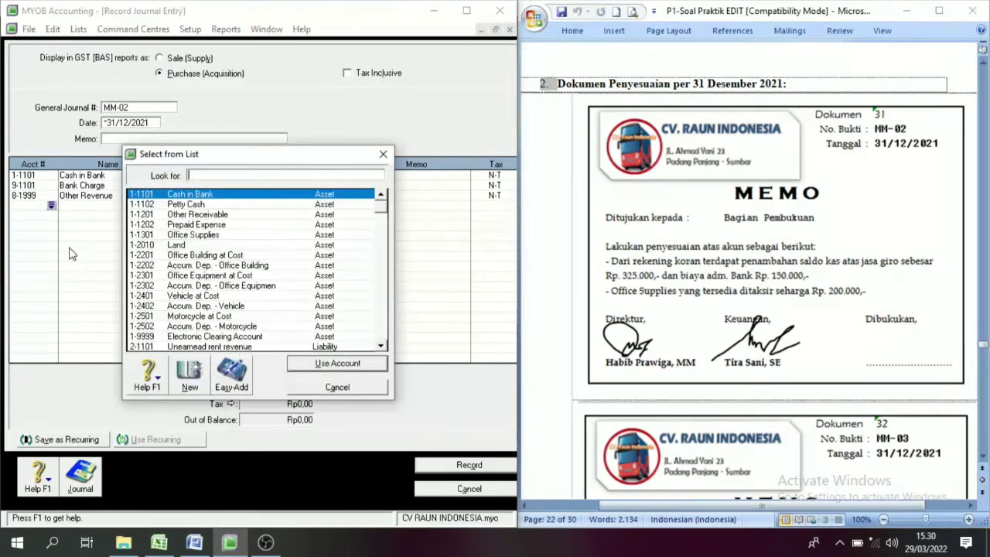
{"action": "type", "text": "1-1301"}
{"action": "left_click", "coordinate": [363, 363]}
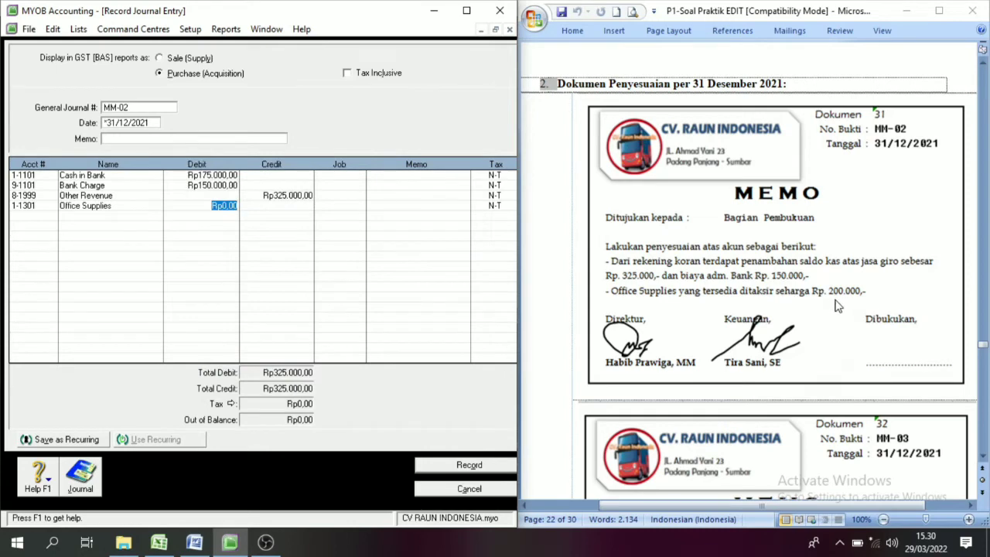
{"action": "type", "text": "1700000"}
{"action": "key", "text": "Tab"}
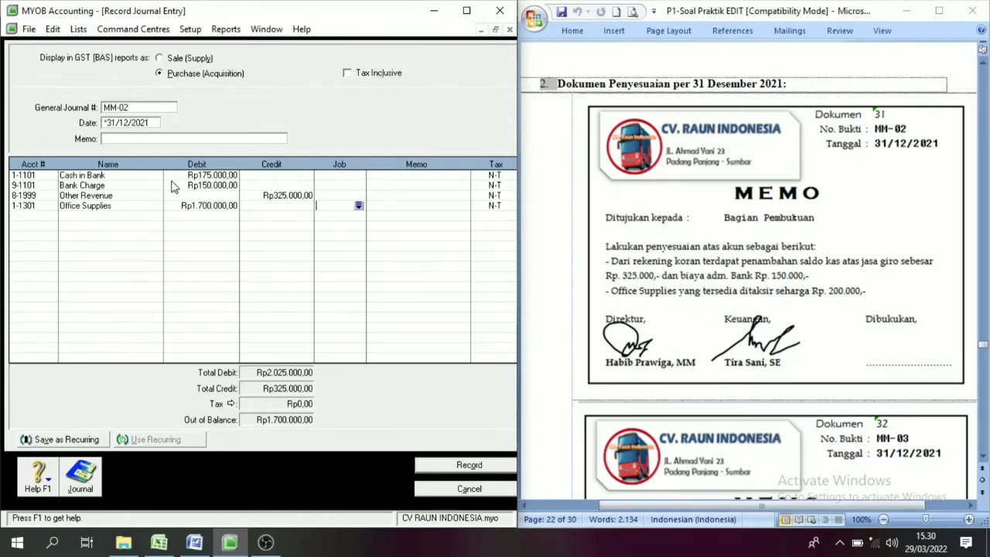
{"action": "left_click", "coordinate": [42, 218]}
{"action": "left_click", "coordinate": [51, 215]}
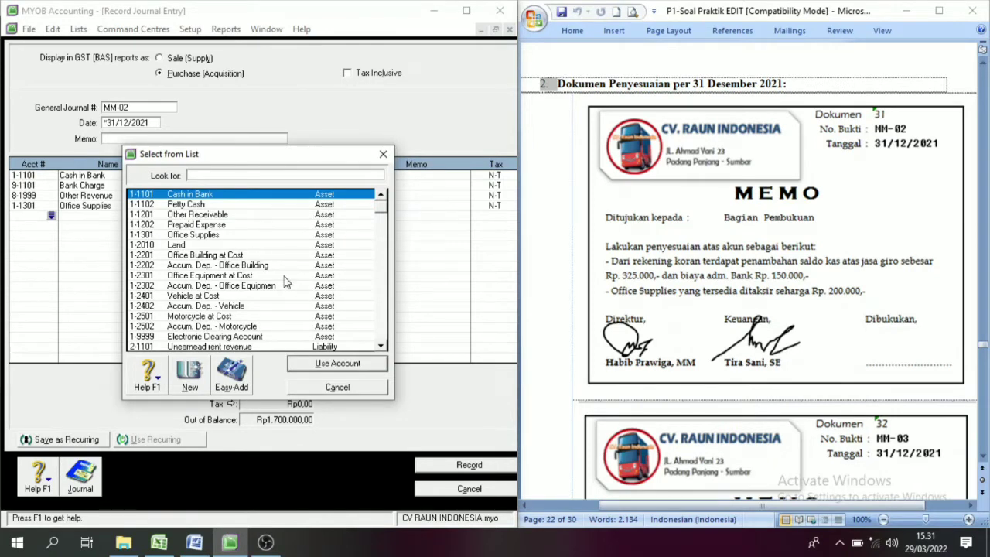
{"action": "left_click", "coordinate": [370, 390]}
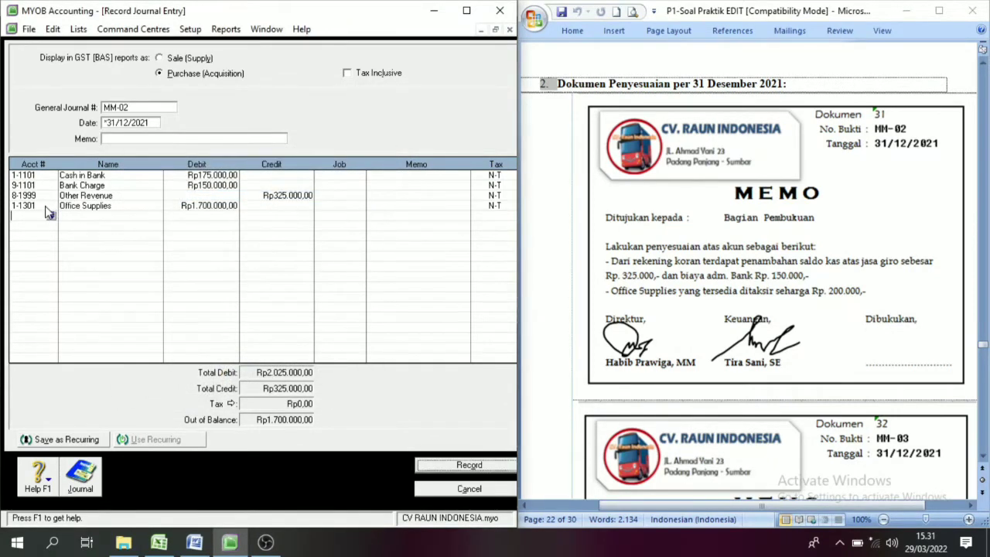
Replace the account on the fourth journal line with 6-1102 Supplies Expense.
{"action": "left_click", "coordinate": [23, 205]}
{"action": "left_click", "coordinate": [51, 205]}
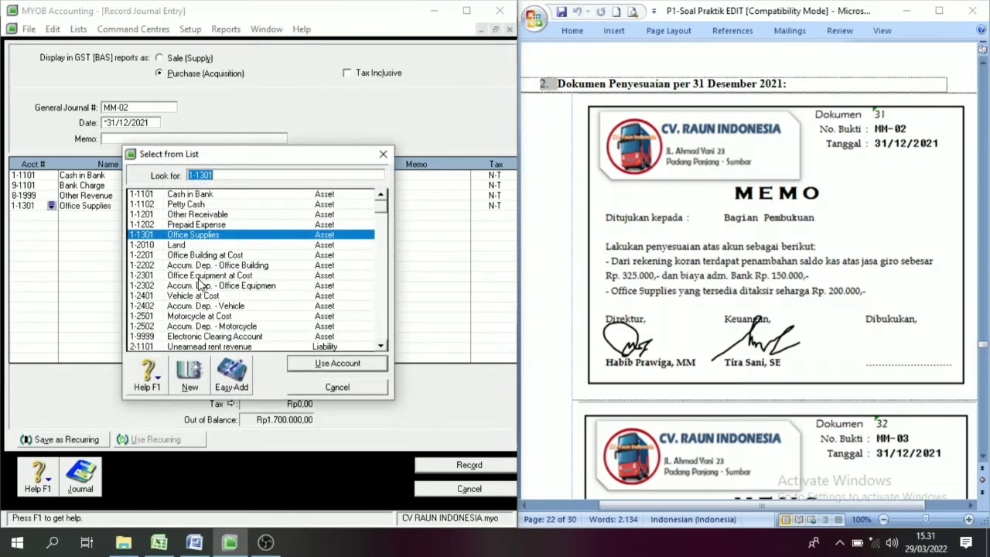
{"action": "scroll", "coordinate": [196, 305], "scroll_direction": "down", "scroll_amount": 1}
{"action": "scroll", "coordinate": [195, 306], "scroll_direction": "down", "scroll_amount": 5}
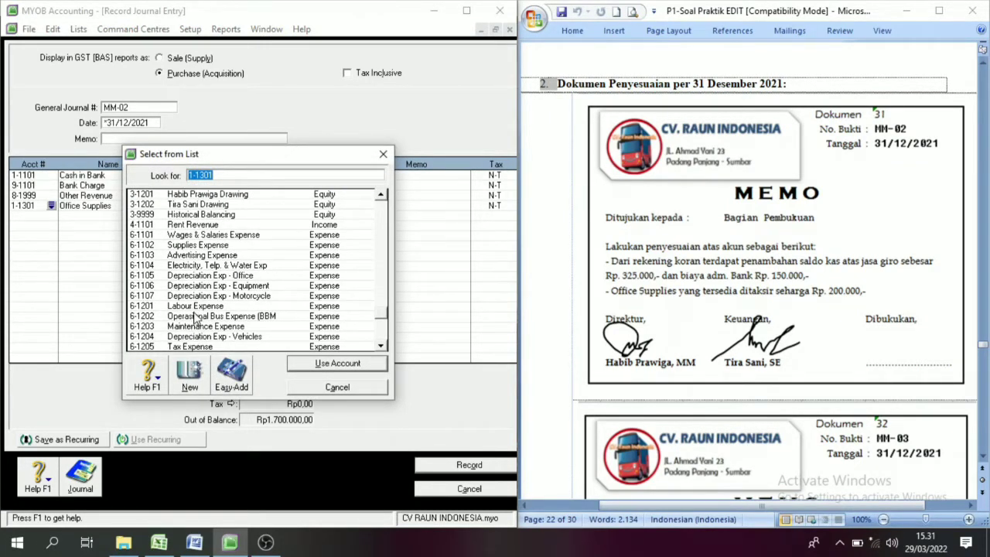
{"action": "scroll", "coordinate": [196, 299], "scroll_direction": "down", "scroll_amount": 2}
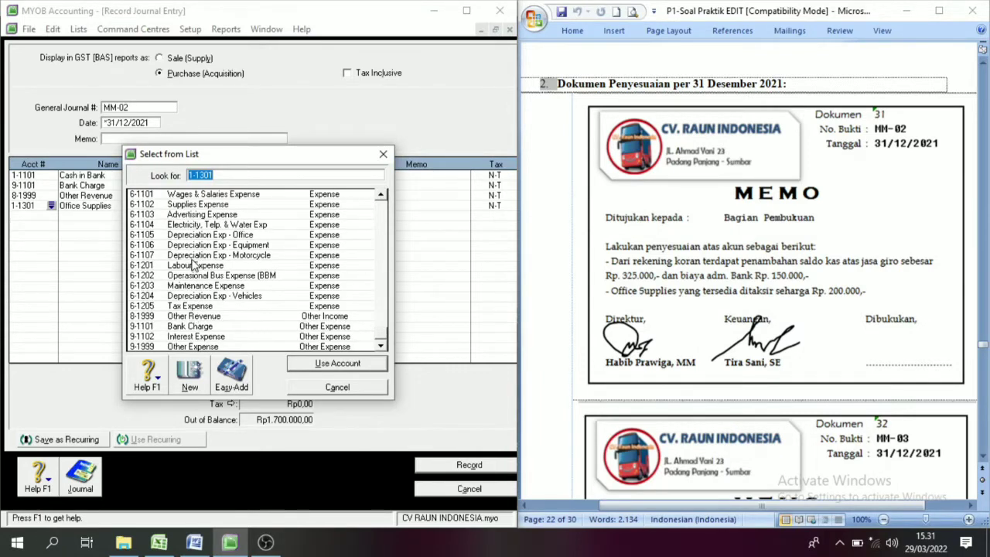
{"action": "left_click", "coordinate": [189, 206]}
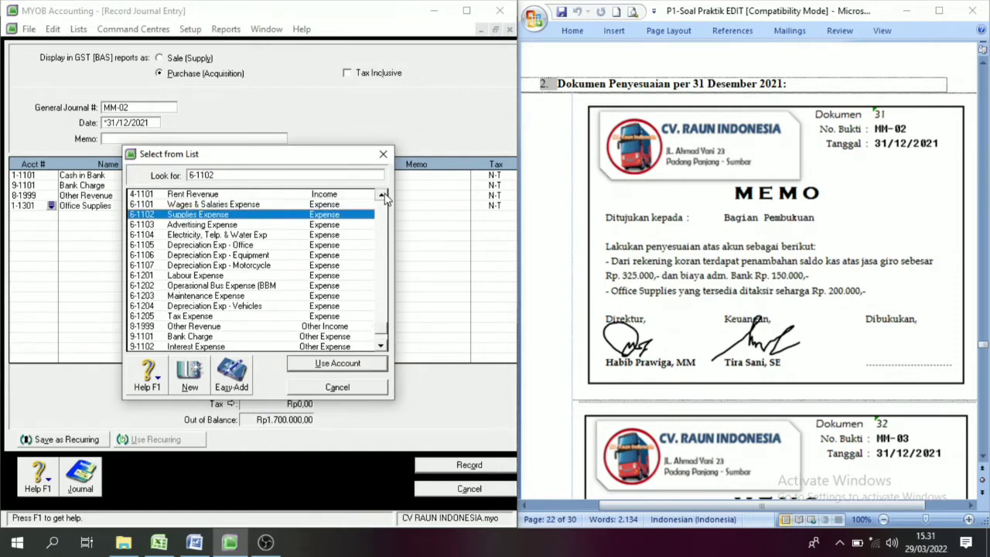
{"action": "scroll", "coordinate": [380, 195], "scroll_direction": "up", "scroll_amount": 2}
{"action": "left_click", "coordinate": [345, 370]}
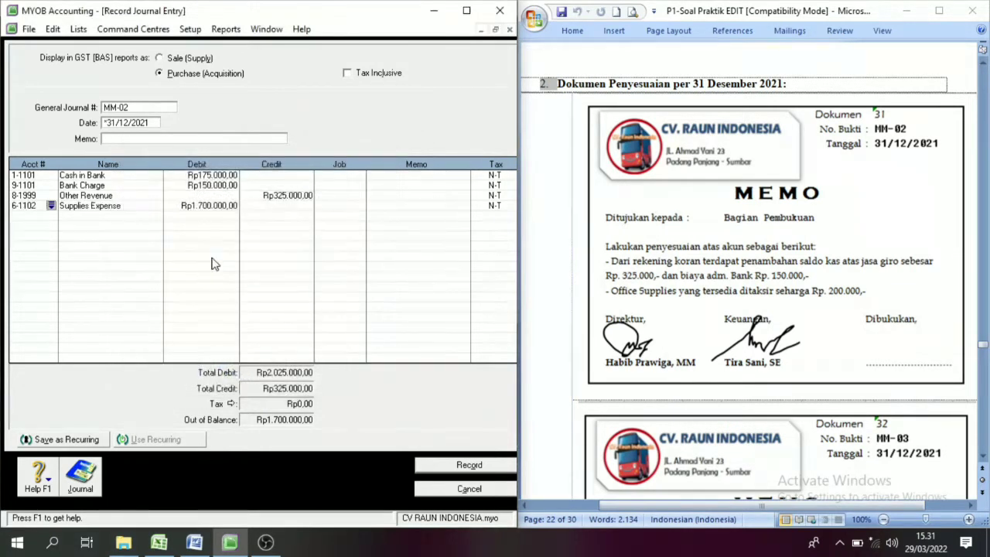
Add account 1-1301 Office Supplies as the fifth journal line with a credit of Rp1.700.000.
{"action": "left_click", "coordinate": [48, 220]}
{"action": "left_click", "coordinate": [51, 216]}
{"action": "left_click", "coordinate": [205, 234]}
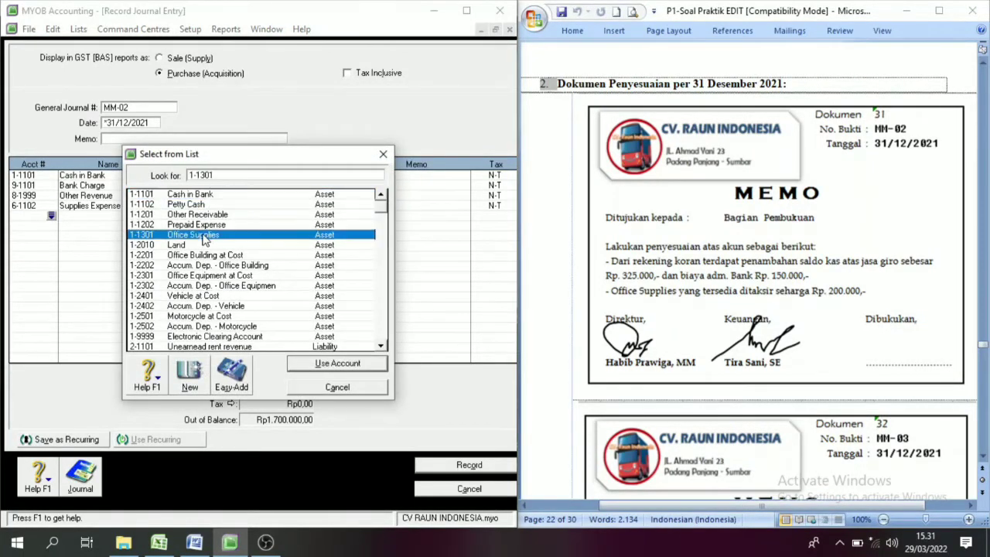
{"action": "left_click", "coordinate": [324, 362]}
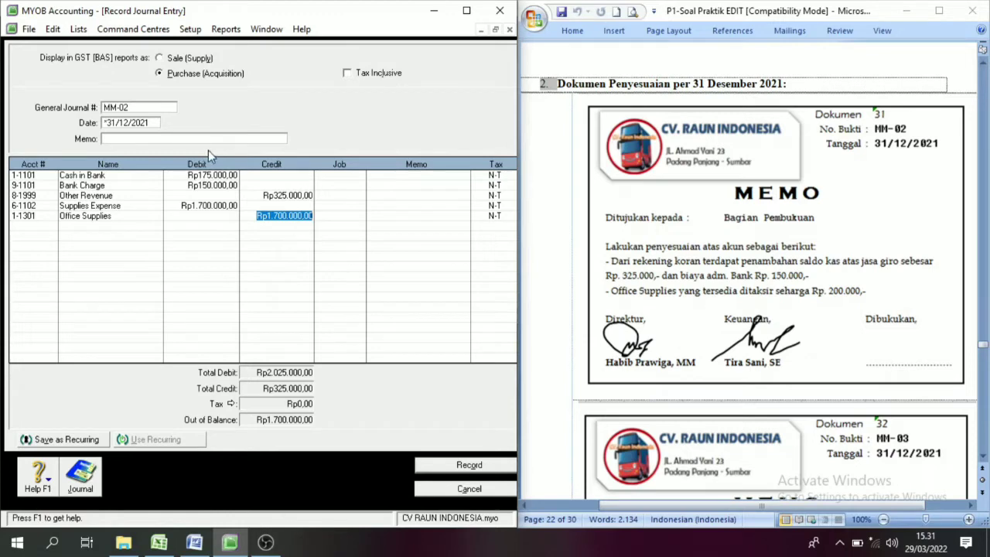
Enter the memo "penyesuaian atas pendapatan bunga dan beban perlengkapan" and record journal entry MM-02.
{"action": "left_click", "coordinate": [115, 137]}
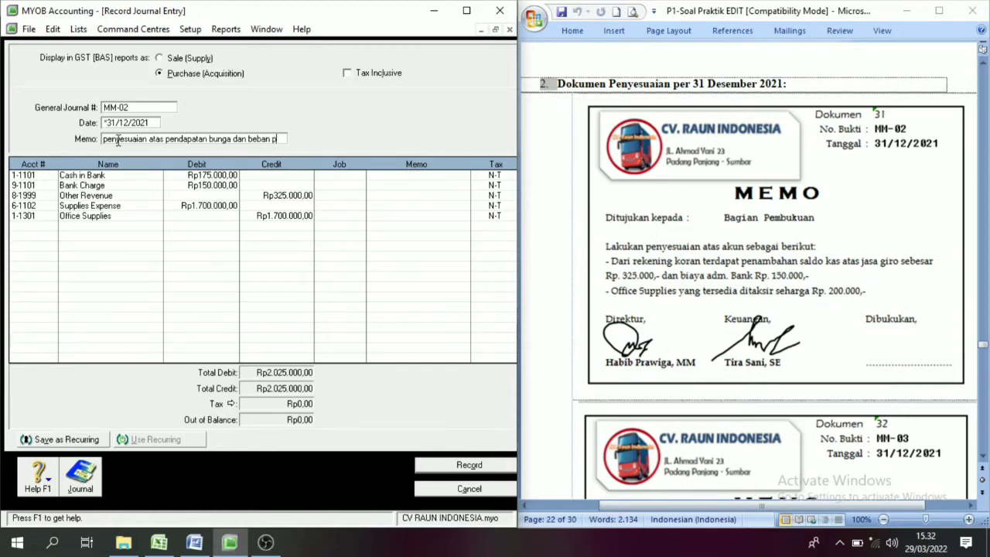
{"action": "type", "text": "erlengkapan"}
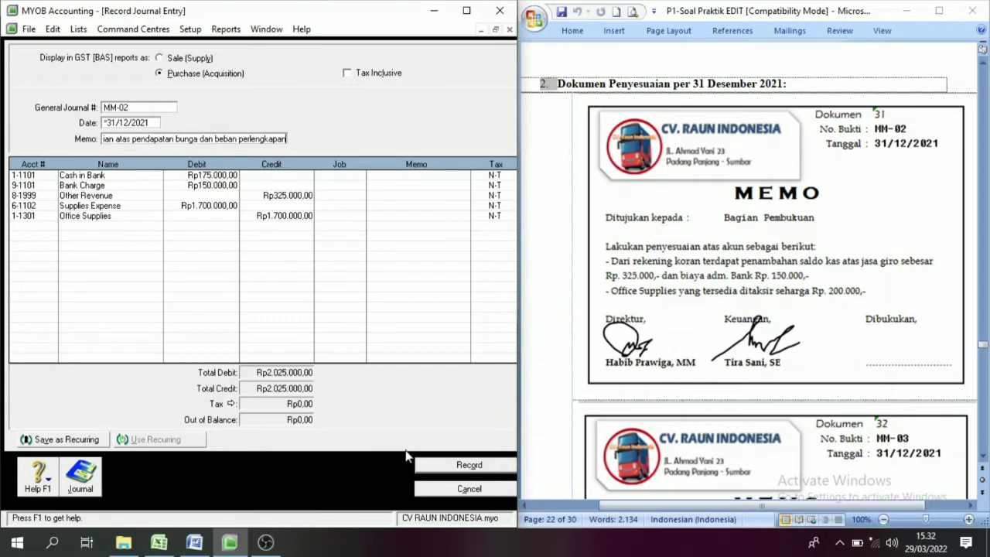
{"action": "left_click", "coordinate": [469, 466]}
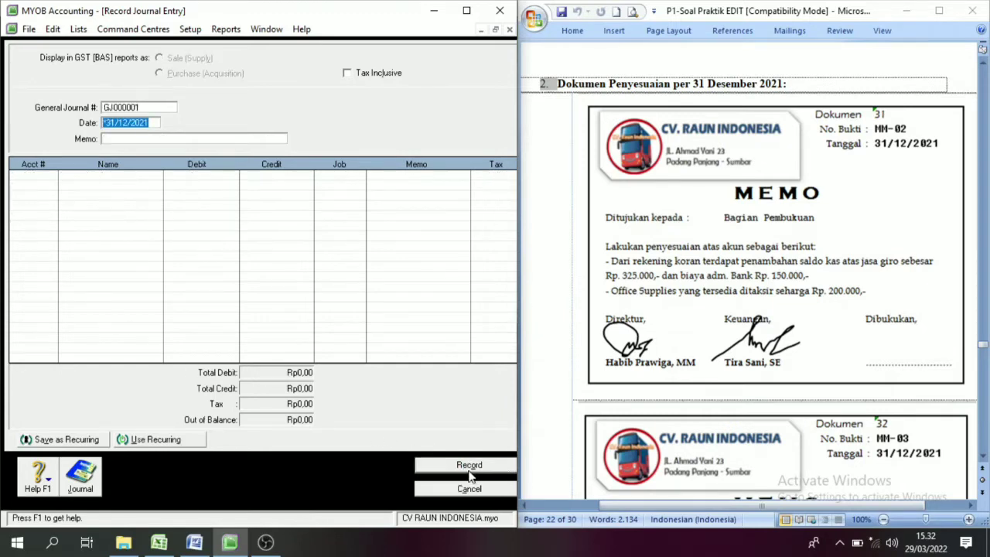
Start a fresh journal entry for document 32 with number MM-03 and the memo "Hutang gaji karyawan".
{"action": "scroll", "coordinate": [754, 283], "scroll_direction": "down", "scroll_amount": 5}
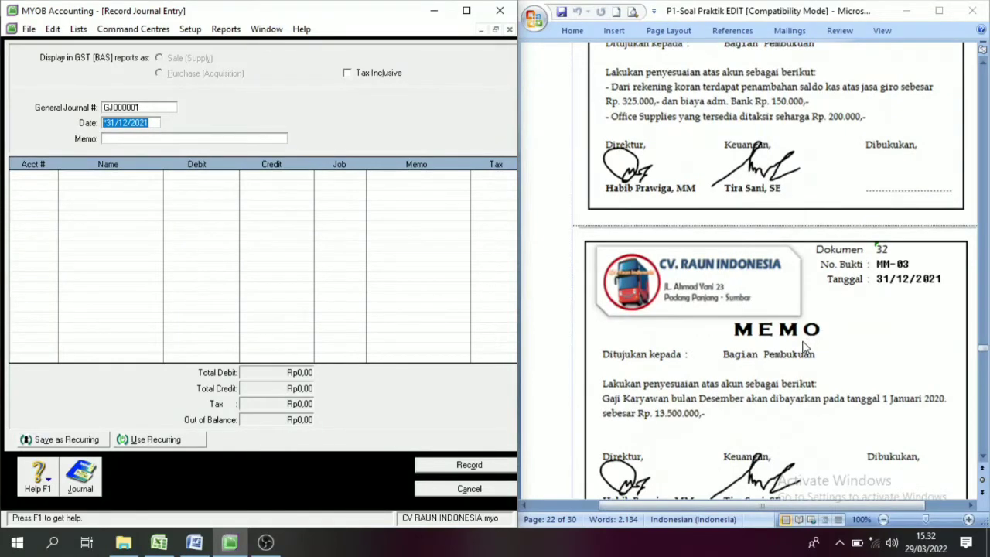
{"action": "scroll", "coordinate": [805, 346], "scroll_direction": "down", "scroll_amount": 4}
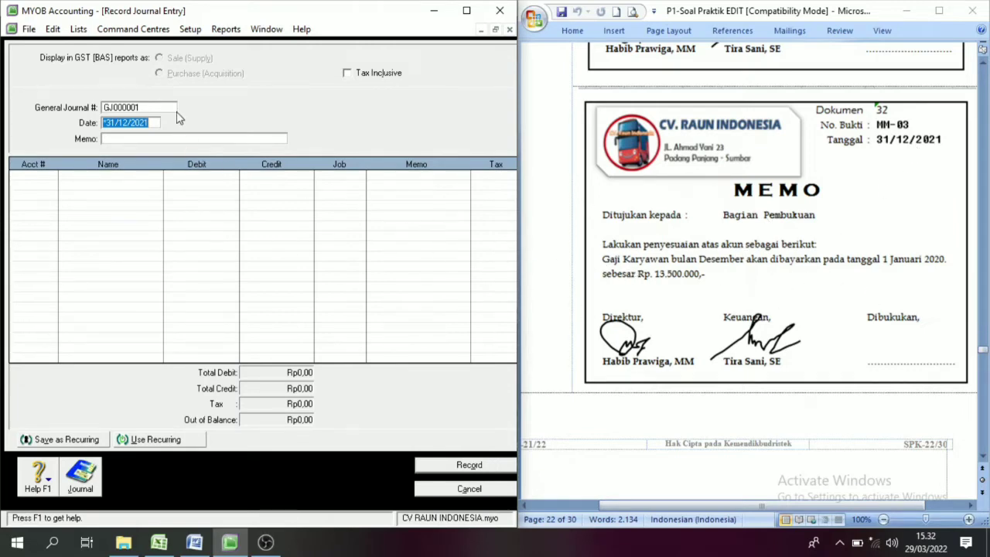
{"action": "left_click", "coordinate": [493, 490]}
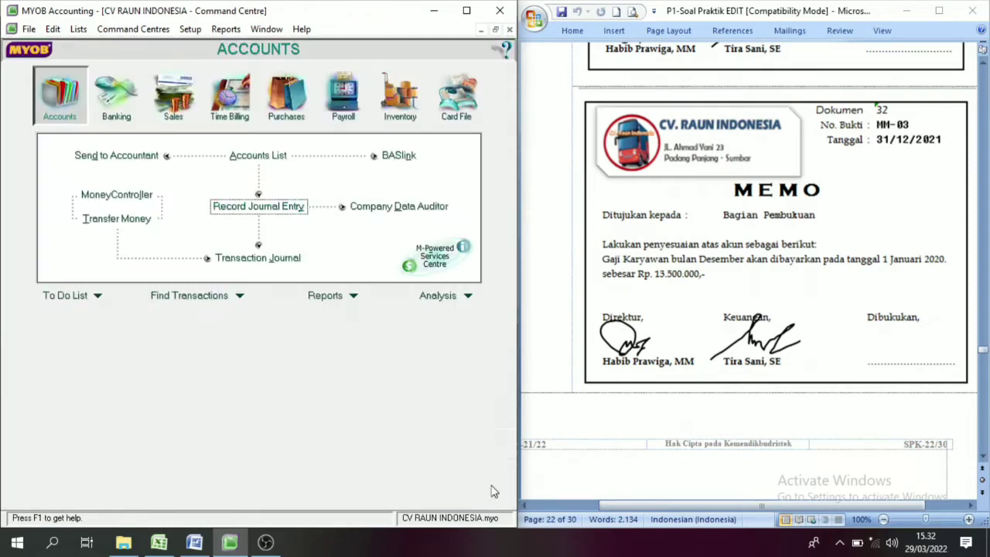
{"action": "left_click", "coordinate": [276, 216]}
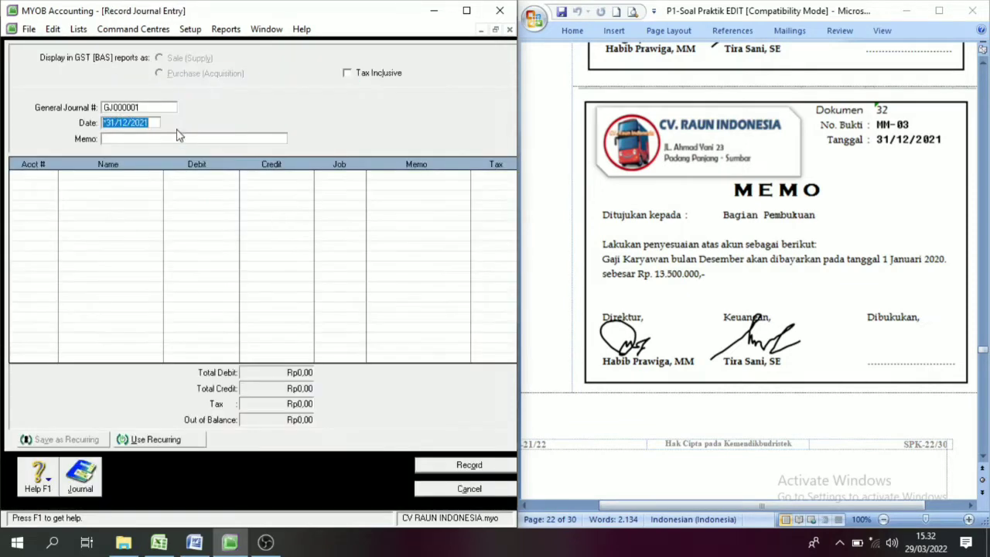
{"action": "left_click", "coordinate": [152, 109]}
{"action": "type", "text": "MM-03"}
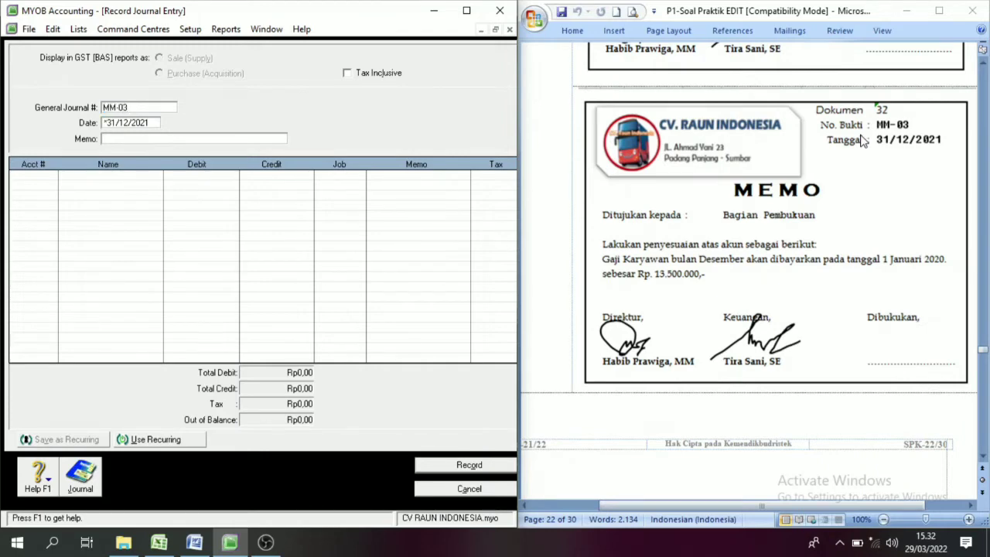
{"action": "key", "text": "Tab"}
{"action": "key", "text": "Tab"}
{"action": "type", "text": "Hutang gaji karyawan"}
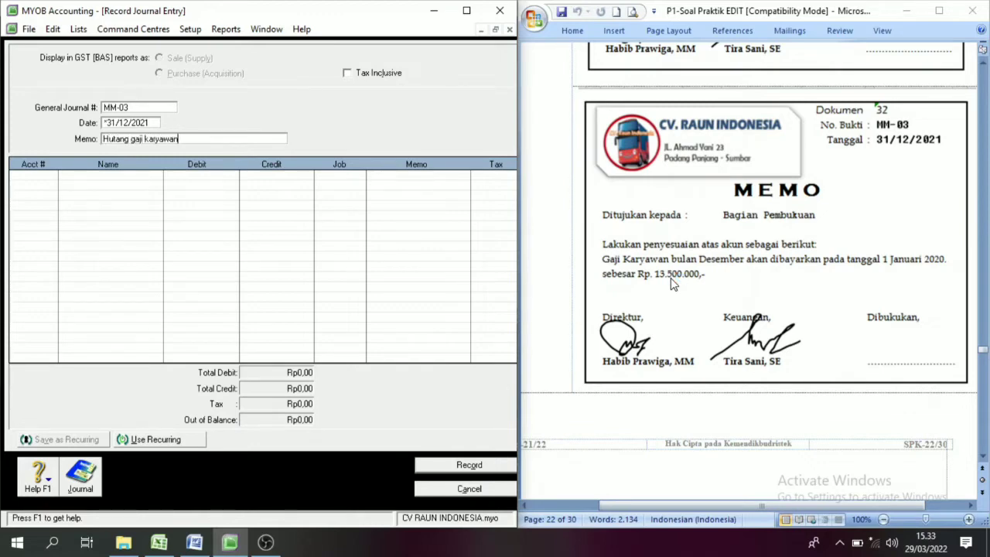
Add account 6-1101 Wages & Salaries Expense as the first journal line with a debit of Rp13.500.000.
{"action": "left_click", "coordinate": [48, 182]}
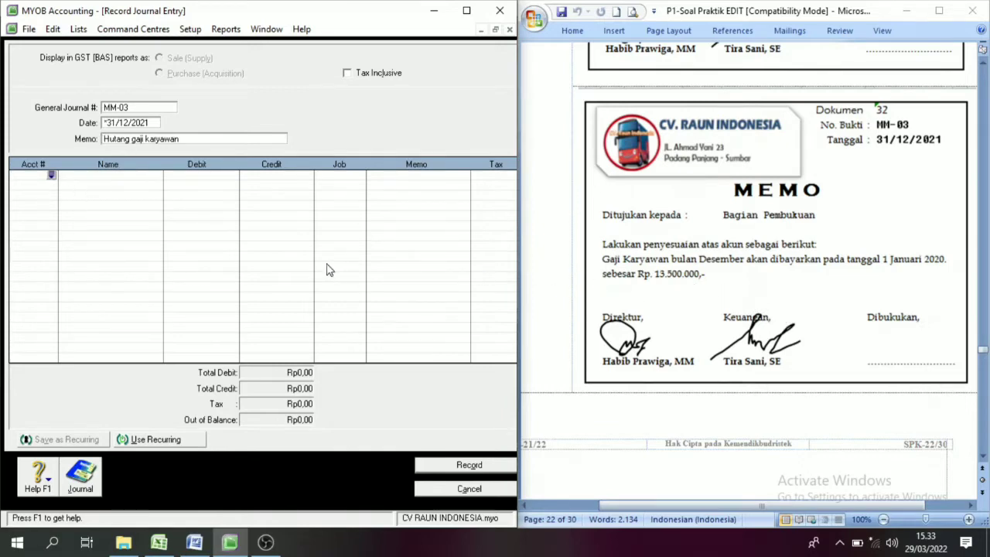
{"action": "left_click", "coordinate": [51, 176]}
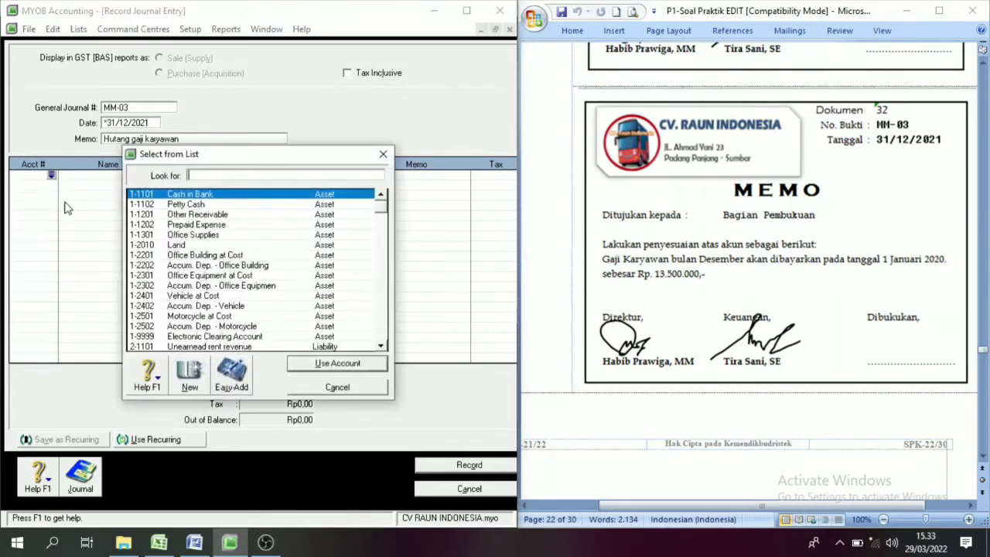
{"action": "scroll", "coordinate": [210, 310], "scroll_direction": "down", "scroll_amount": 6}
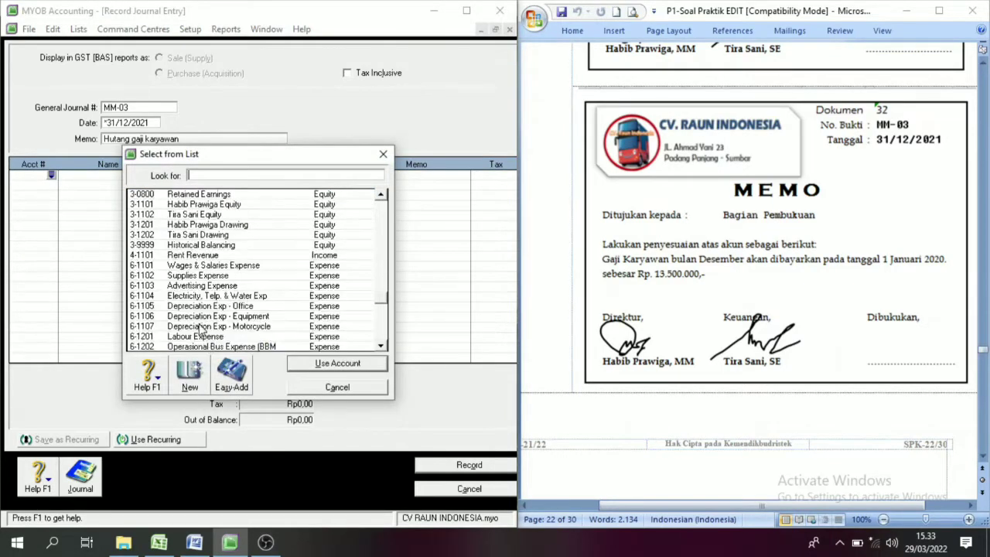
{"action": "left_click", "coordinate": [212, 266]}
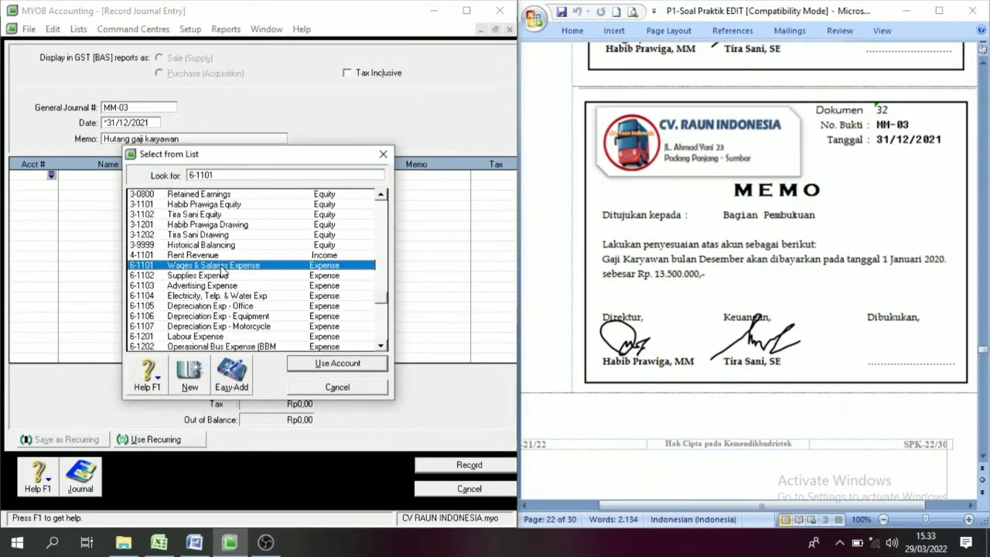
{"action": "left_click", "coordinate": [313, 364]}
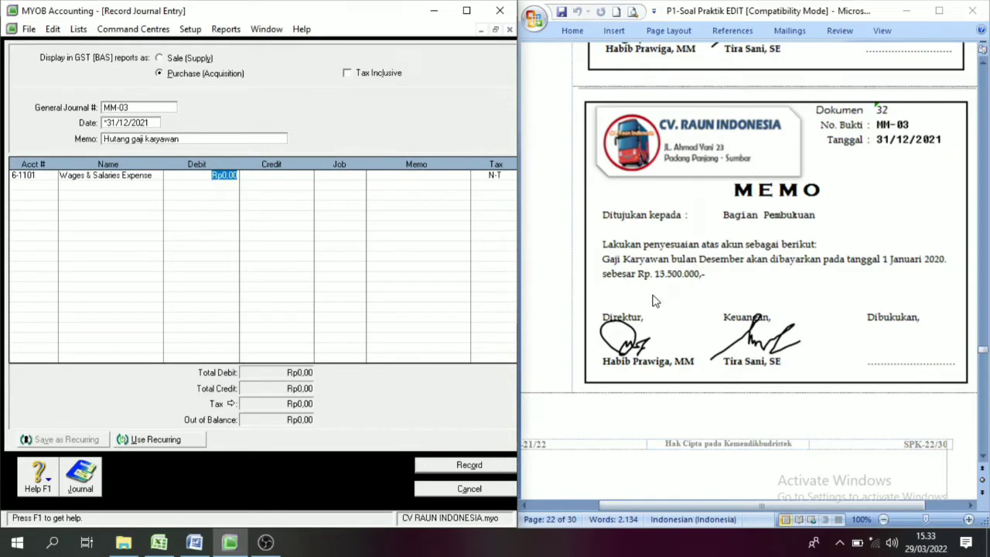
{"action": "type", "text": "135000"}
{"action": "key", "text": "Tab"}
Add account 2-1102 Wages & Salaries Payable with a credit of Rp13.500.000 and record journal entry MM-03.
{"action": "left_click", "coordinate": [51, 188]}
{"action": "left_click", "coordinate": [53, 188]}
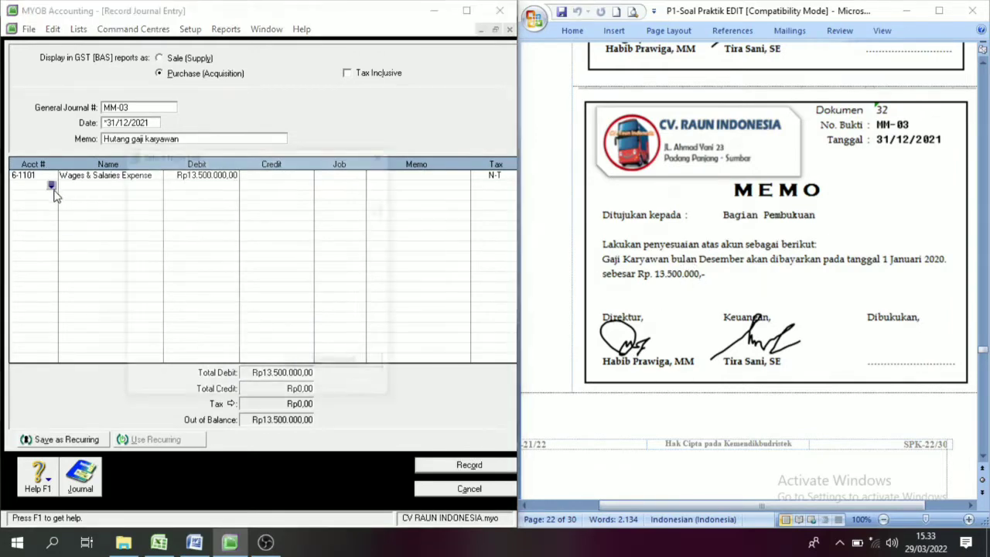
{"action": "scroll", "coordinate": [209, 340], "scroll_direction": "down", "scroll_amount": 1}
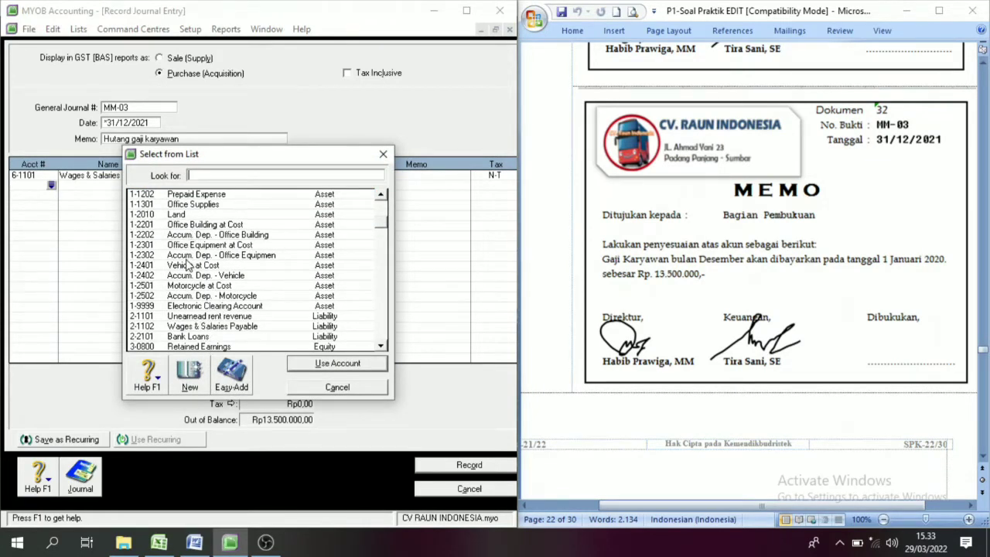
{"action": "left_click", "coordinate": [207, 328]}
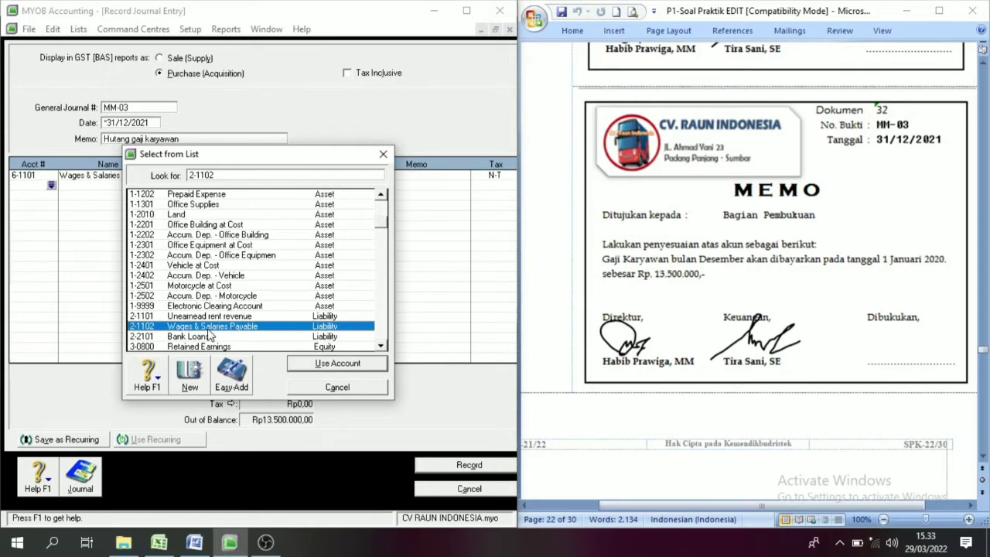
{"action": "left_click", "coordinate": [305, 367]}
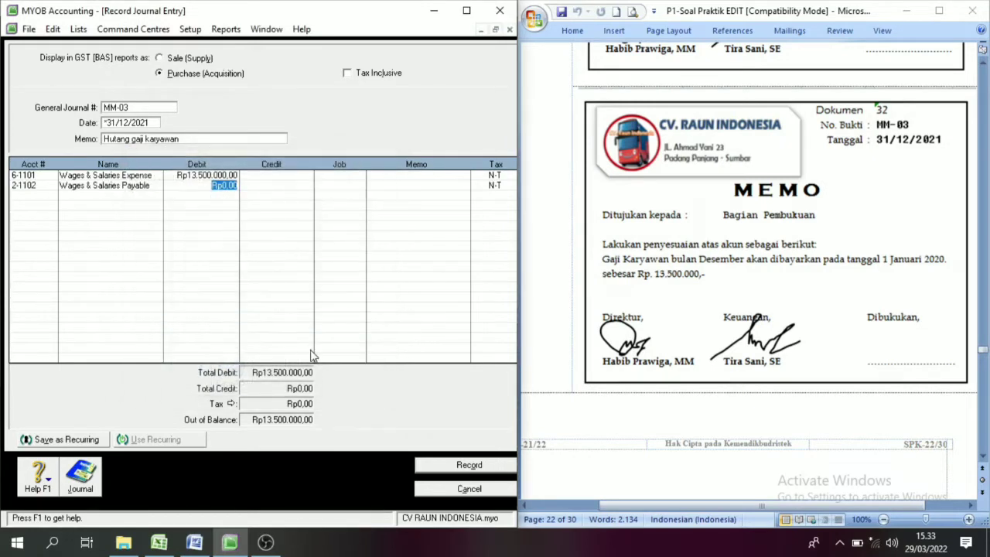
{"action": "key", "text": "Tab"}
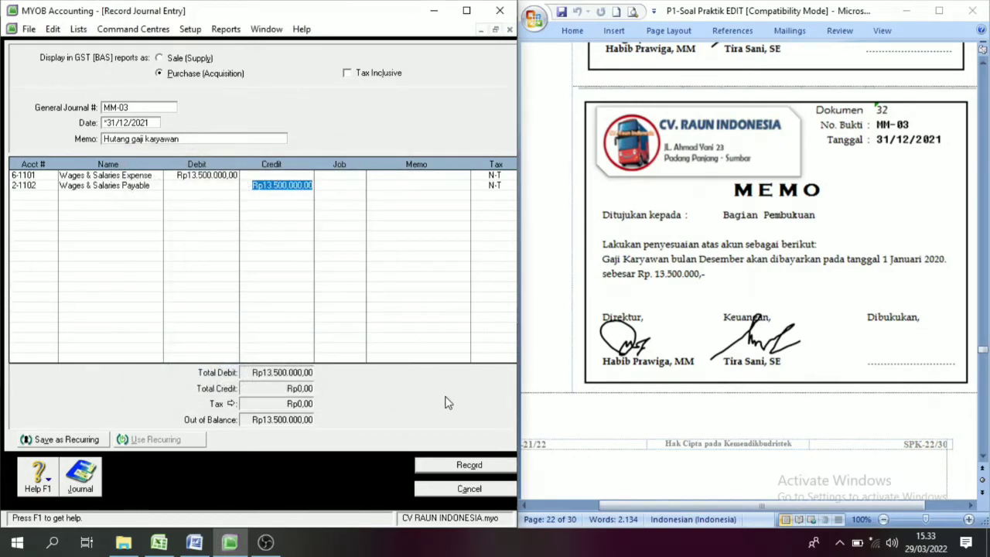
{"action": "left_click", "coordinate": [440, 464]}
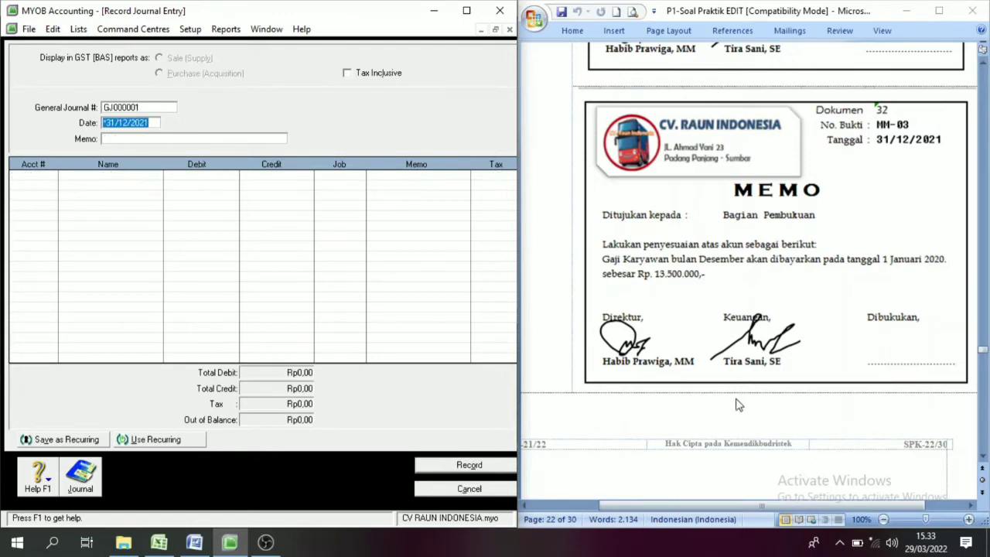
Go to memo MM-04 (document 33) in the source document and read its building depreciation instructions.
{"action": "scroll", "coordinate": [851, 383], "scroll_direction": "down", "scroll_amount": 3}
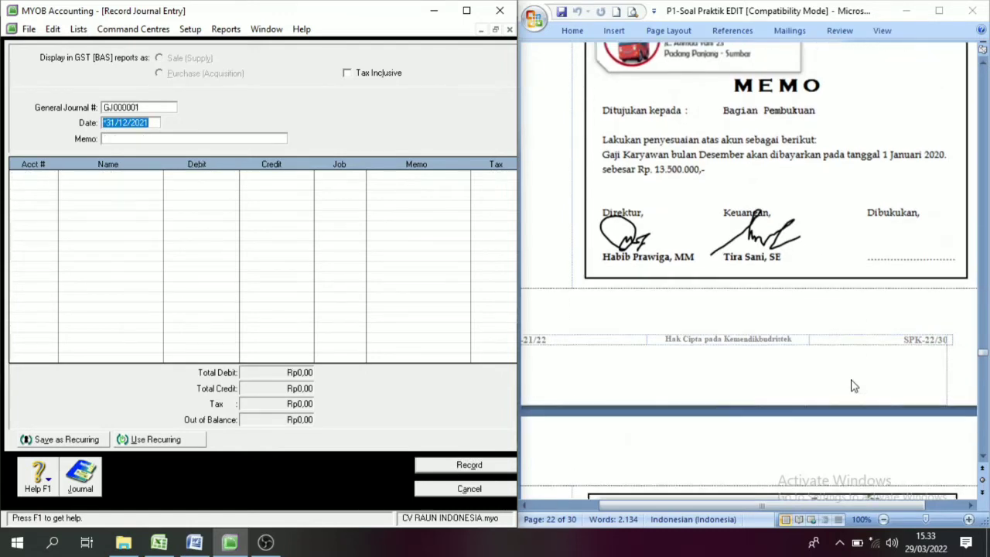
{"action": "scroll", "coordinate": [847, 395], "scroll_direction": "down", "scroll_amount": 5}
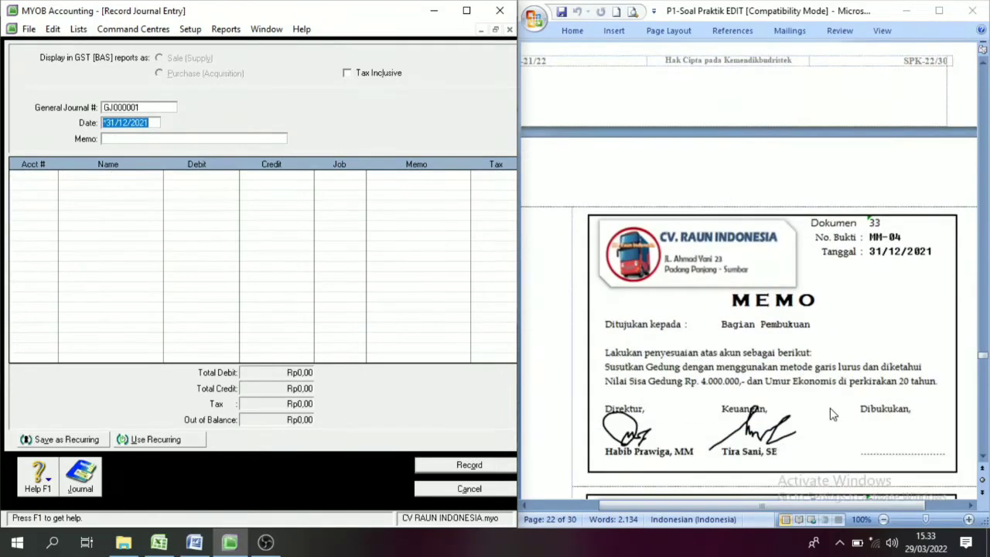
{"action": "scroll", "coordinate": [754, 345], "scroll_direction": "down", "scroll_amount": 3}
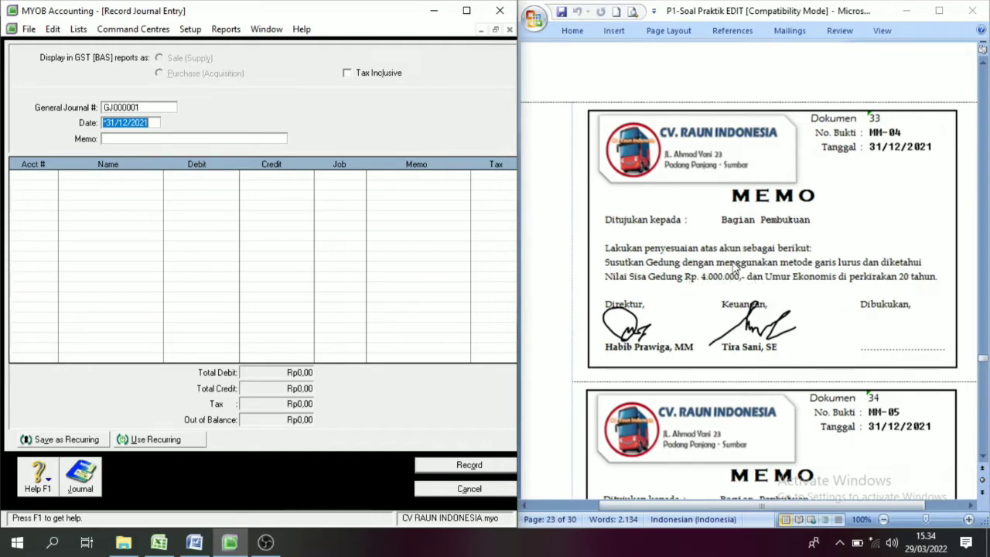
Look up the office building's cost in the Daftar Aktiva Tetap table of the source document and return to memo MM-04.
{"action": "scroll", "coordinate": [675, 280], "scroll_direction": "up", "scroll_amount": 10}
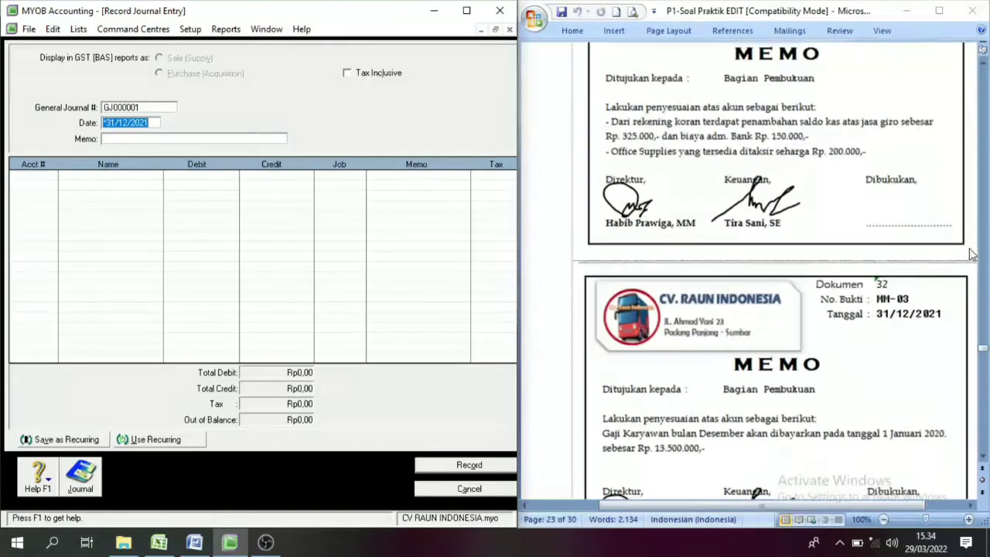
{"action": "left_click_drag", "start_coordinate": [982, 347], "coordinate": [984, 147]}
{"action": "scroll", "coordinate": [687, 229], "scroll_direction": "up", "scroll_amount": 10}
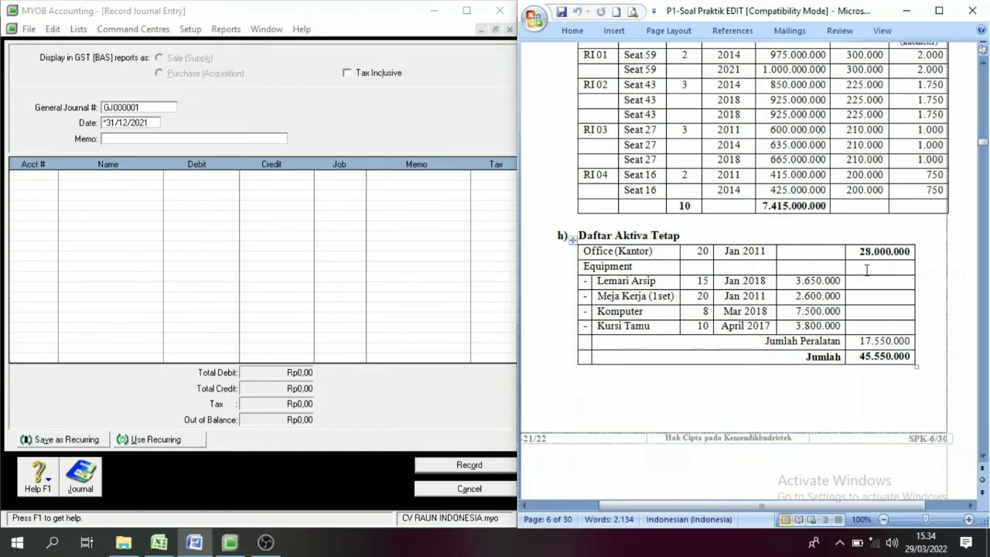
{"action": "left_click", "coordinate": [984, 402]}
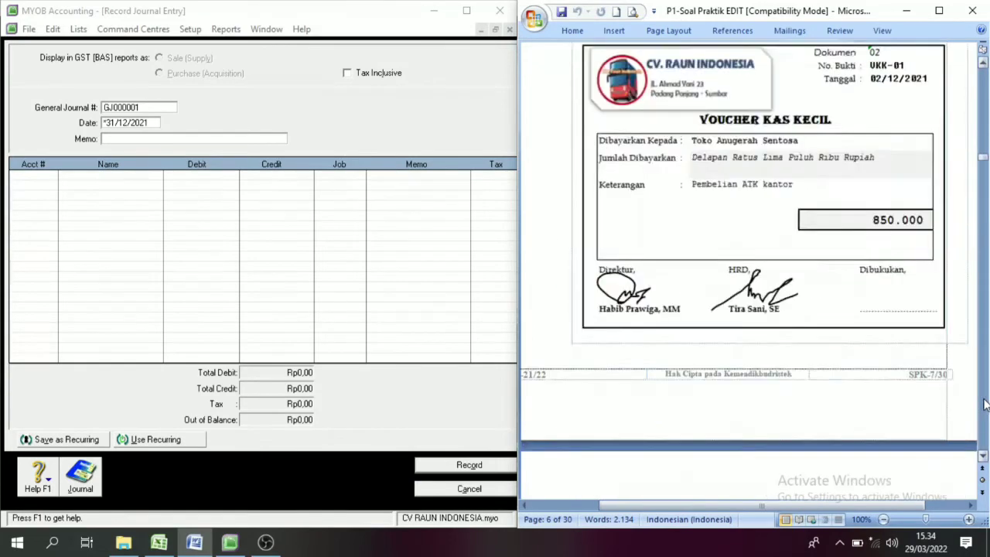
{"action": "left_click", "coordinate": [984, 400]}
{"action": "left_click", "coordinate": [983, 400]}
{"action": "left_click", "coordinate": [984, 401]}
{"action": "left_click", "coordinate": [984, 401]}
{"action": "left_click_drag", "start_coordinate": [983, 187], "coordinate": [989, 331]}
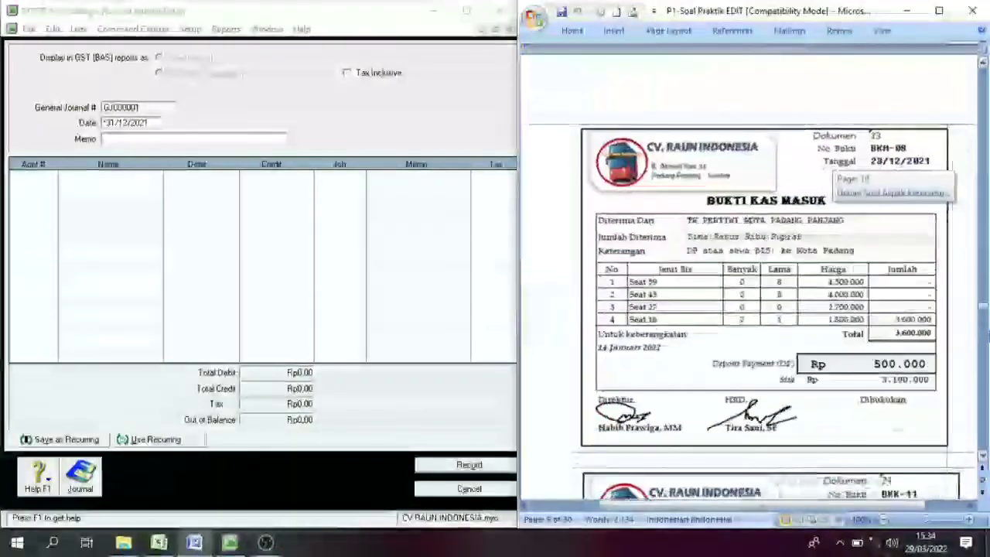
{"action": "scroll", "coordinate": [985, 366], "scroll_direction": "down", "scroll_amount": 5}
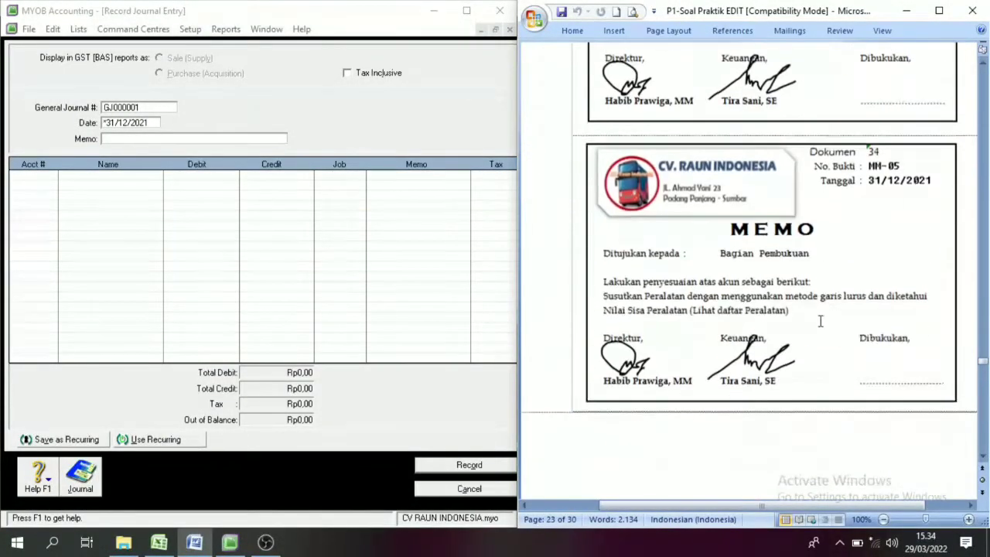
{"action": "scroll", "coordinate": [725, 328], "scroll_direction": "up", "scroll_amount": 5}
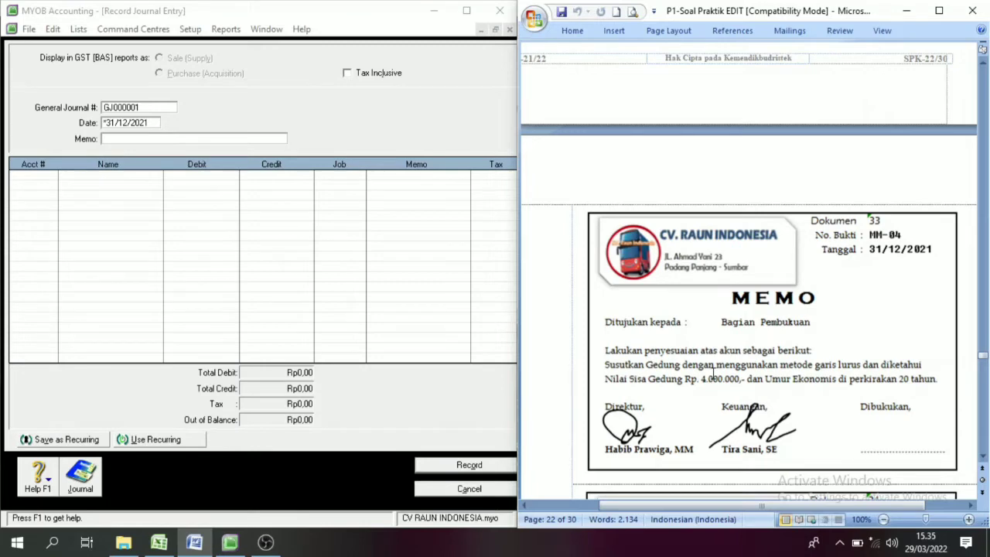
{"action": "left_click", "coordinate": [159, 544]}
{"action": "left_click", "coordinate": [382, 210]}
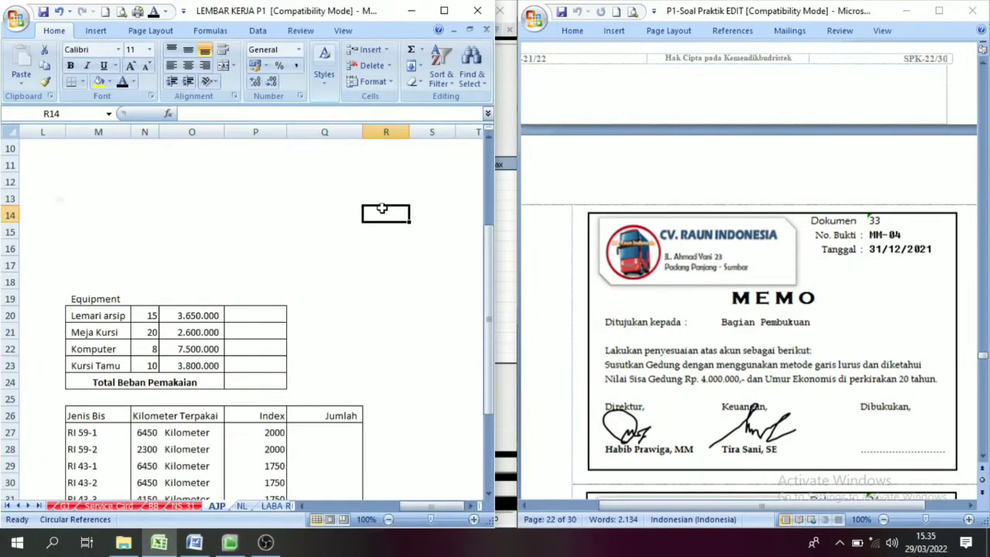
{"action": "left_click", "coordinate": [372, 312]}
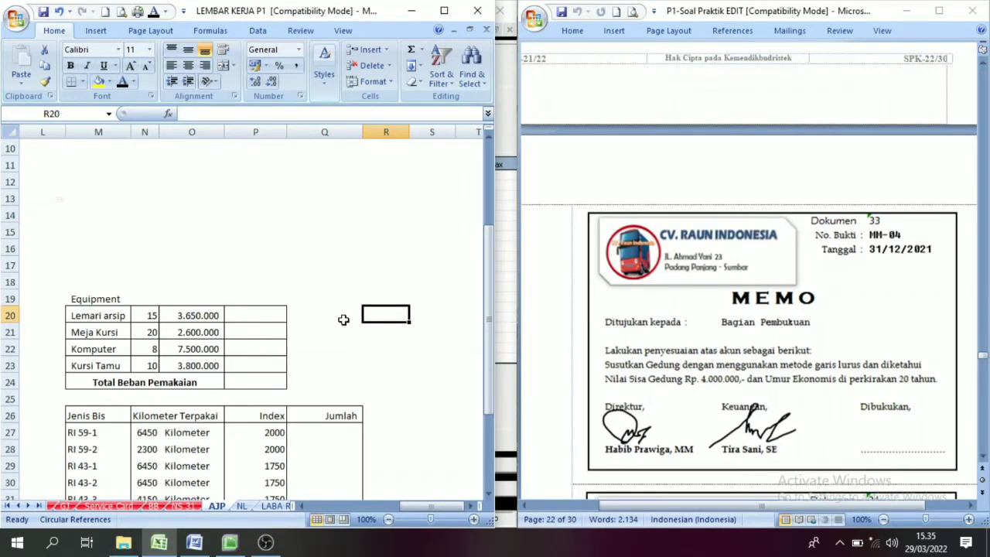
{"action": "type", "text": "=(28"}
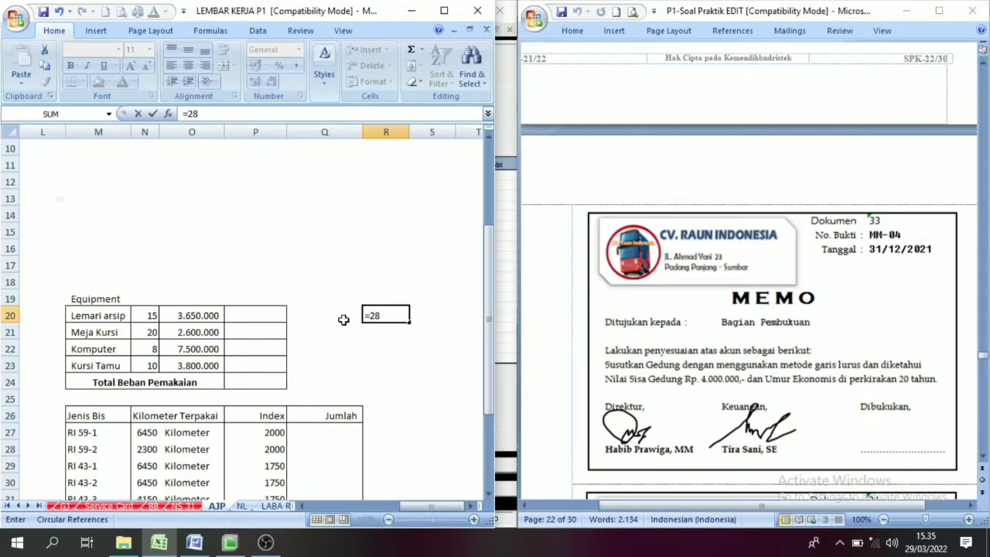
{"action": "type", "text": "000000-4000000"}
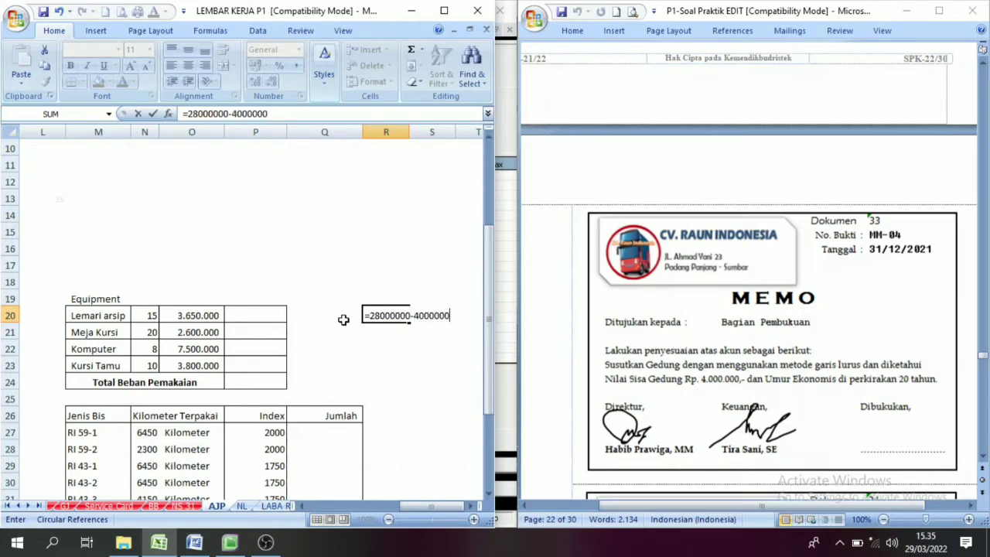
{"action": "type", "text": ")"}
{"action": "left_click", "coordinate": [371, 315]}
{"action": "type", "text": "("}
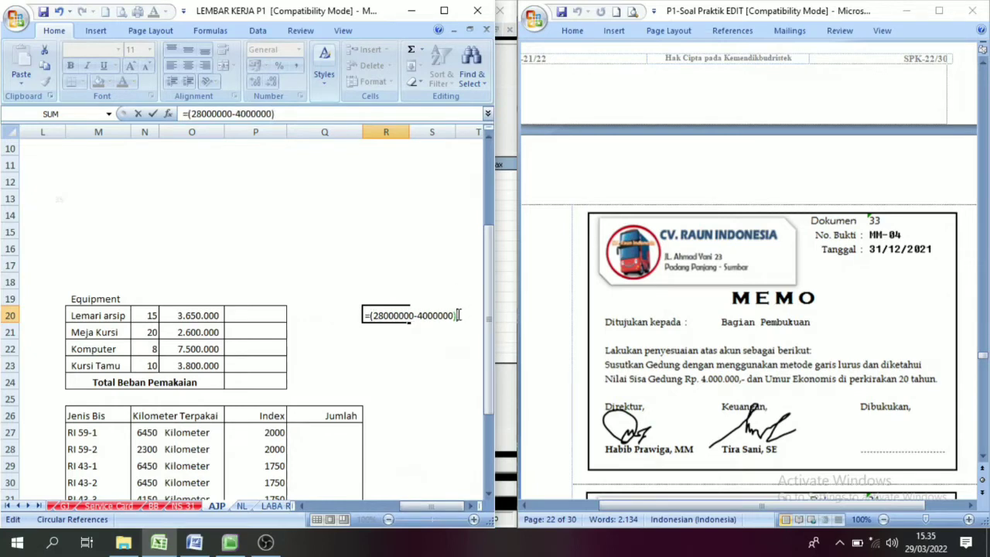
{"action": "type", "text": "/20"}
{"action": "key", "text": "Return"}
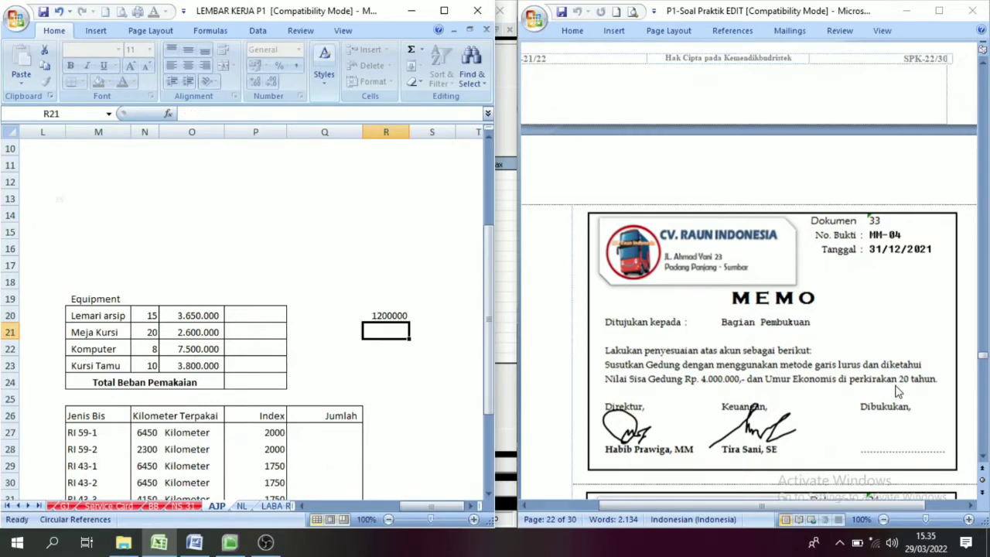
{"action": "left_click", "coordinate": [389, 316]}
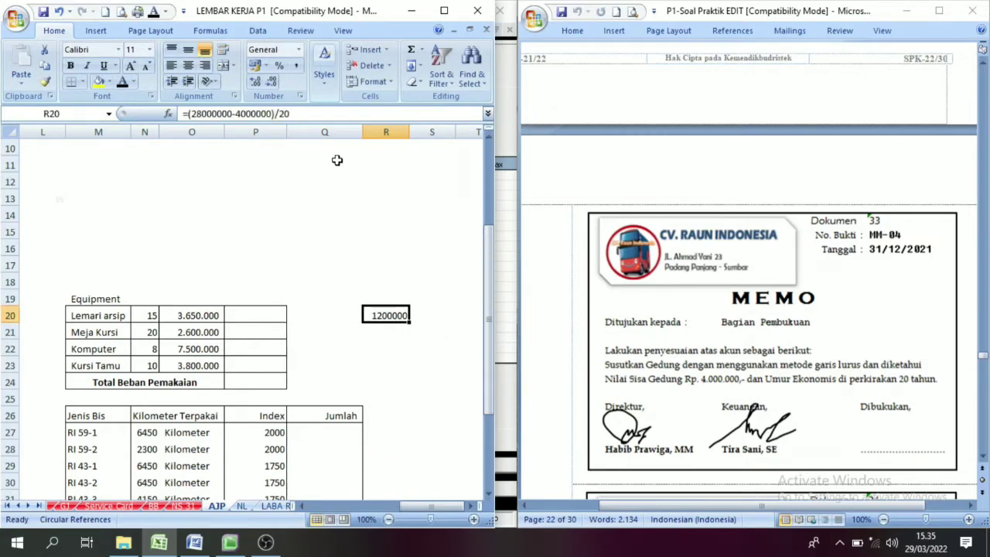
{"action": "left_click", "coordinate": [296, 65]}
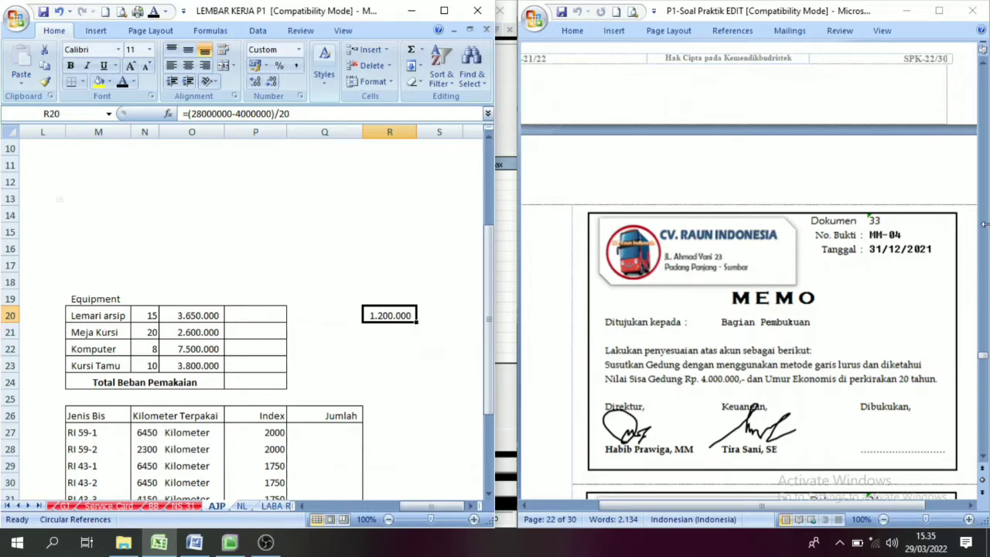
{"action": "scroll", "coordinate": [986, 159], "scroll_direction": "up", "scroll_amount": 15}
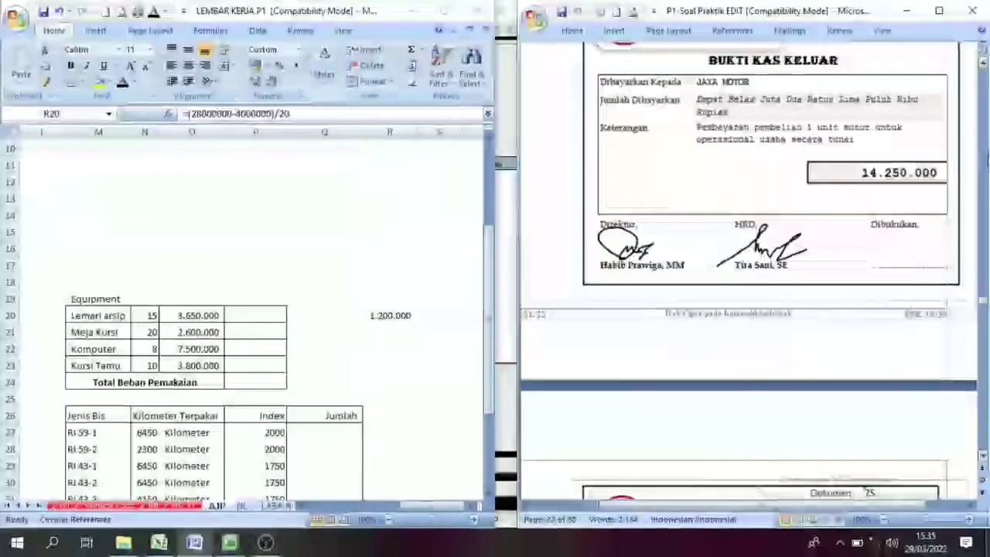
{"action": "scroll", "coordinate": [987, 377], "scroll_direction": "up", "scroll_amount": 10}
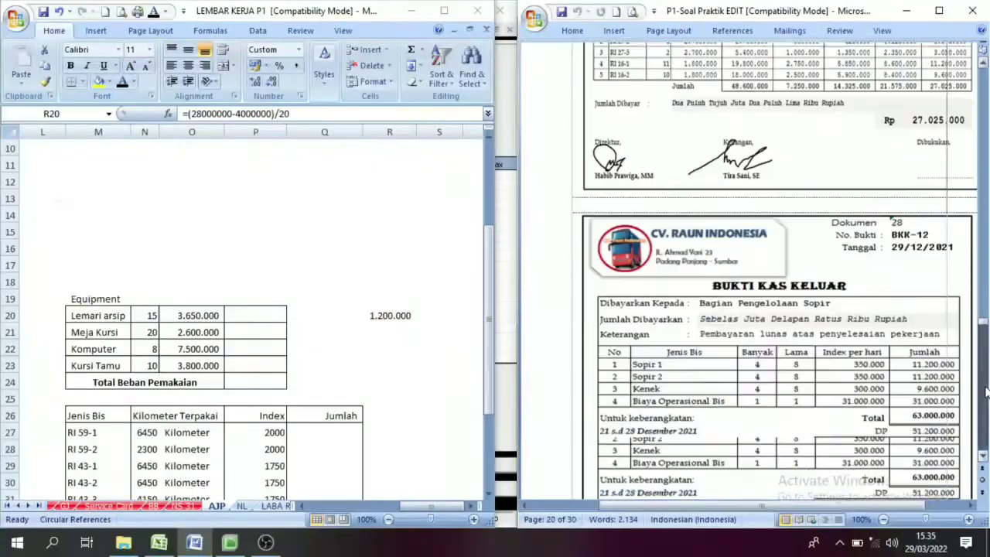
{"action": "scroll", "coordinate": [985, 392], "scroll_direction": "down", "scroll_amount": 9}
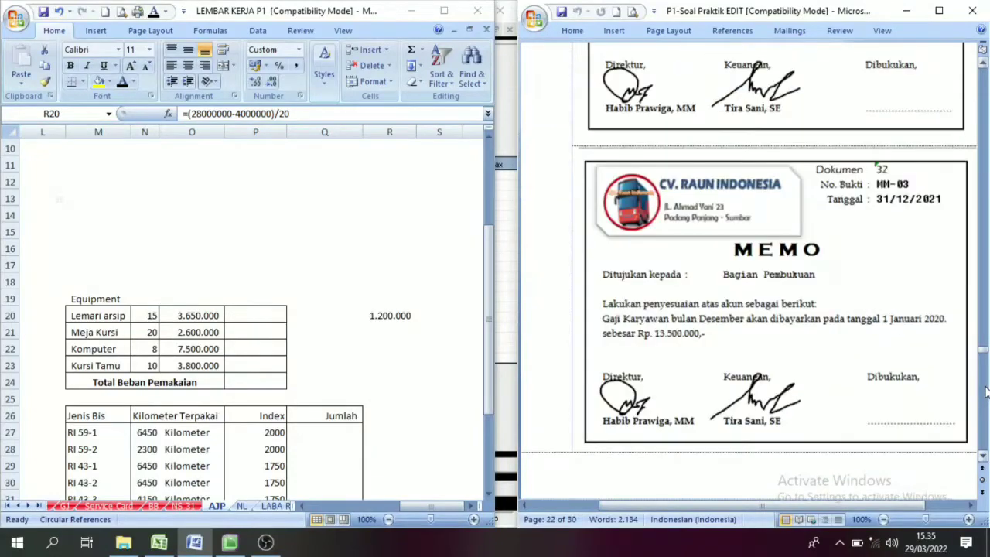
{"action": "scroll", "coordinate": [985, 392], "scroll_direction": "down", "scroll_amount": 5}
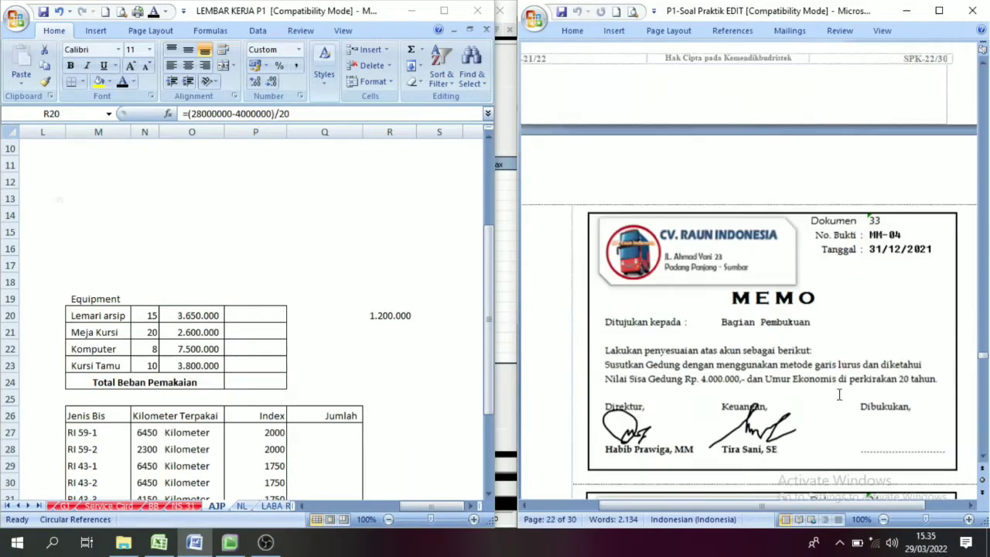
{"action": "scroll", "coordinate": [771, 384], "scroll_direction": "down", "scroll_amount": 6}
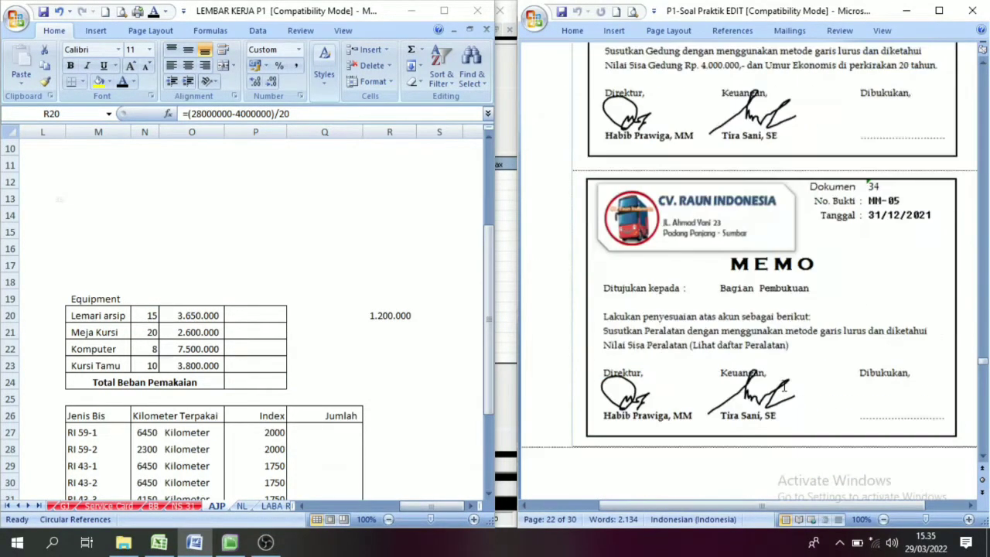
{"action": "scroll", "coordinate": [762, 262], "scroll_direction": "up", "scroll_amount": 3}
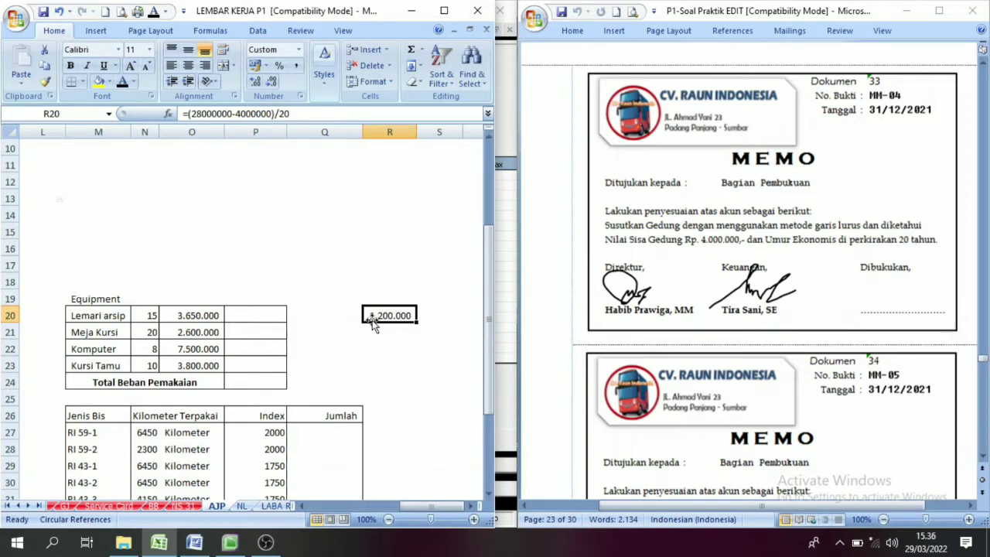
Switch to MYOB Accounting and start the journal entry numbered MM-04 with the memo "Penyusutan gedung".
{"action": "left_click", "coordinate": [230, 543]}
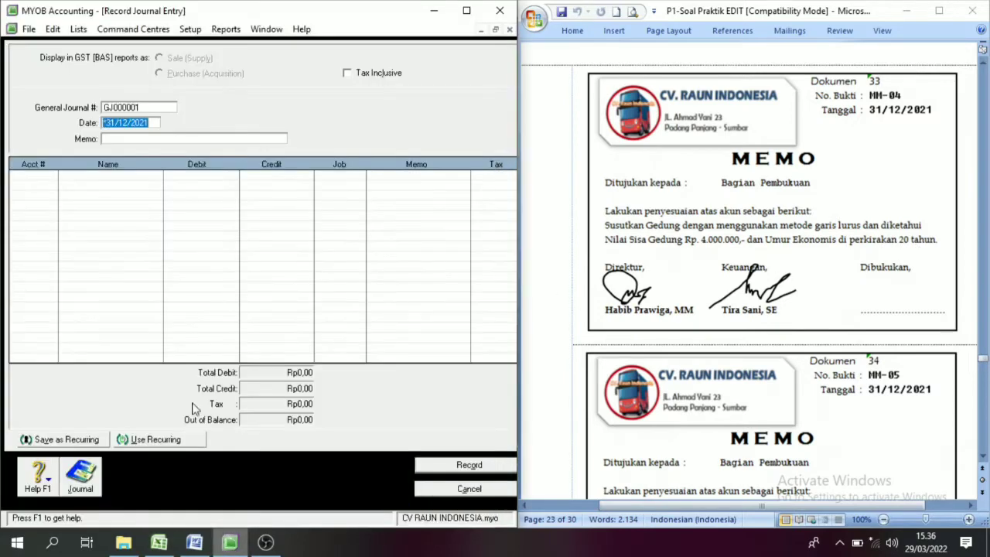
{"action": "left_click", "coordinate": [143, 108]}
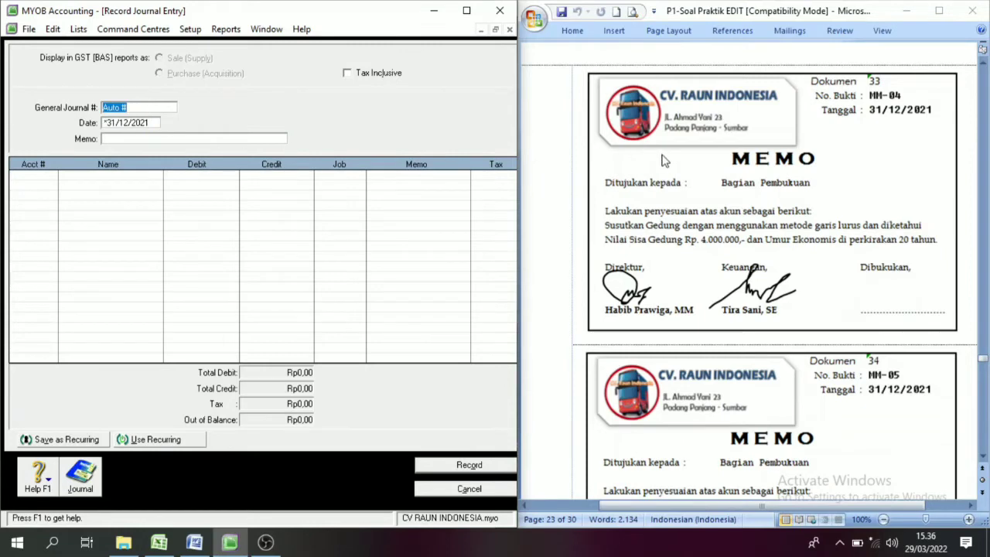
{"action": "type", "text": "m"}
{"action": "key", "text": "Tab"}
{"action": "key", "text": "Tab"}
{"action": "type", "text": "Penyusutan gedung"}
{"action": "key", "text": "Tab"}
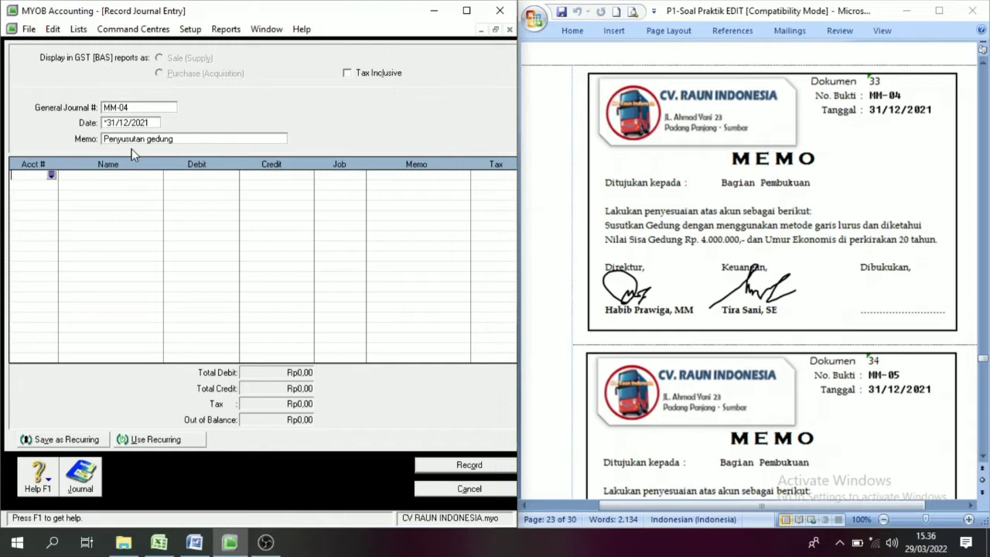
Choose account 6-1105 Depreciation Exp - Office for the first line of journal entry MM-04.
{"action": "left_click", "coordinate": [51, 175]}
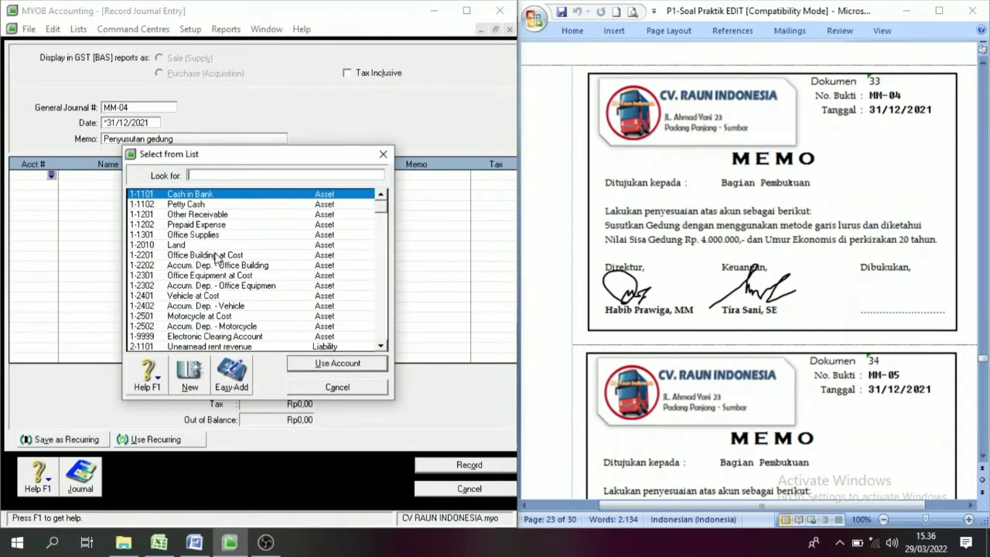
{"action": "scroll", "coordinate": [223, 290], "scroll_direction": "down", "scroll_amount": 2}
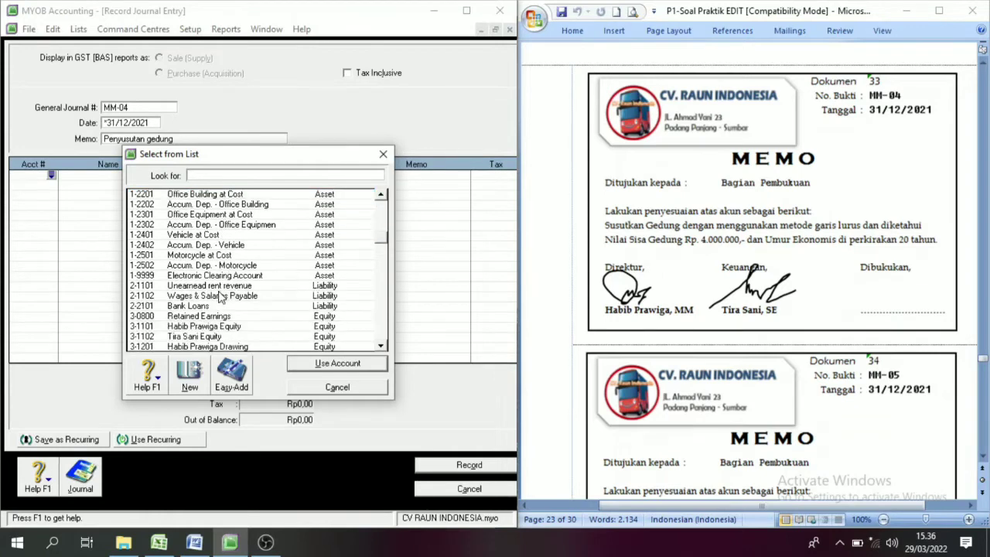
{"action": "scroll", "coordinate": [221, 297], "scroll_direction": "down", "scroll_amount": 7}
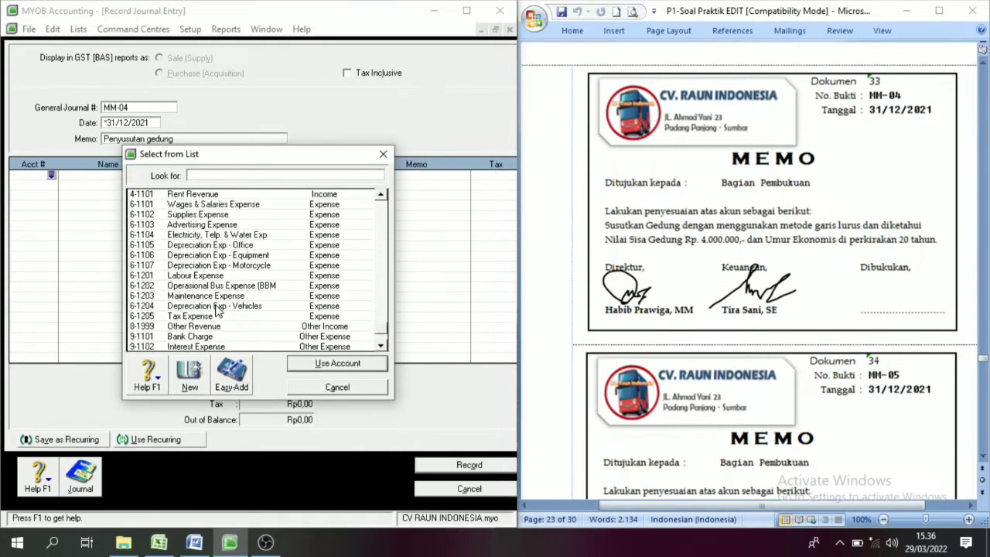
{"action": "type", "text": "6-1105"}
{"action": "left_click", "coordinate": [204, 234]}
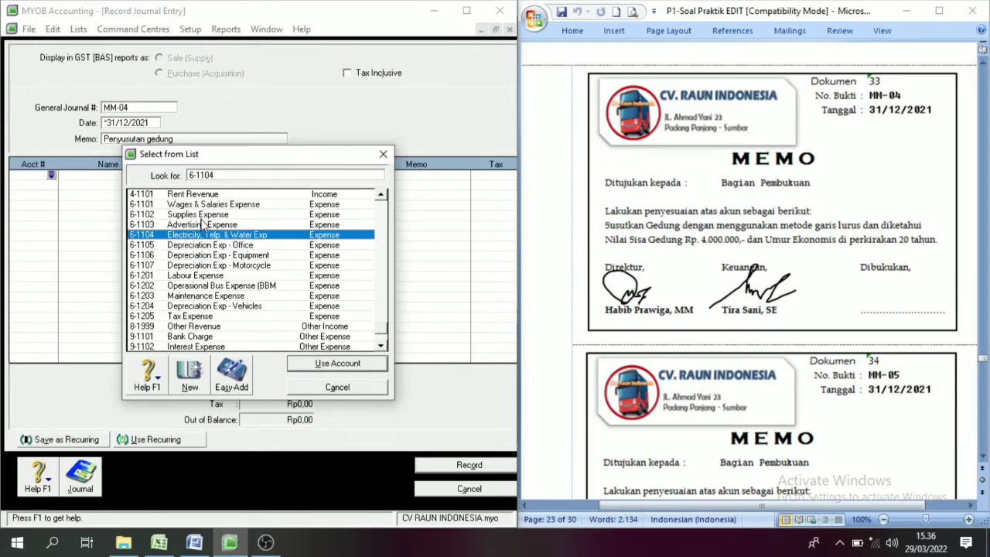
{"action": "left_click", "coordinate": [202, 205]}
{"action": "left_click", "coordinate": [203, 225]}
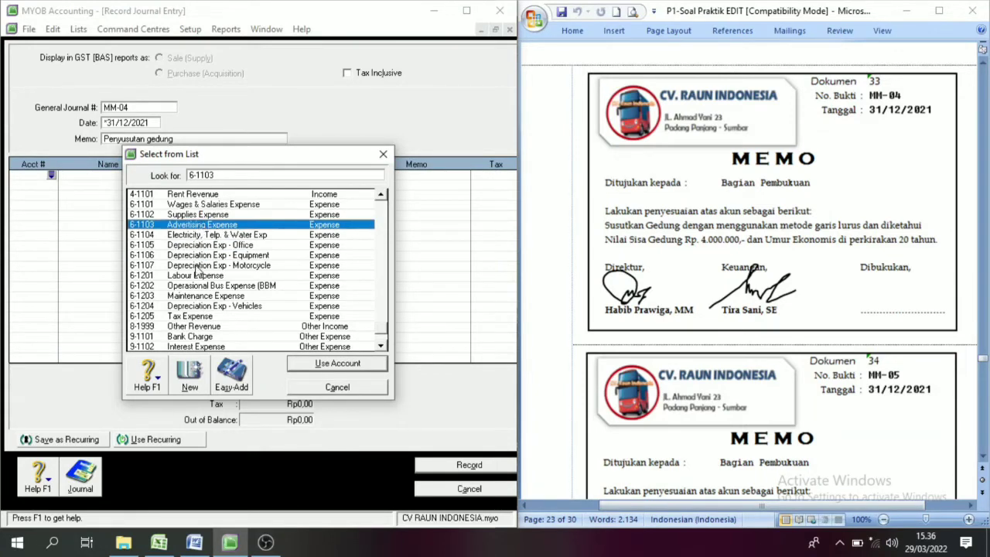
{"action": "left_click", "coordinate": [205, 307]}
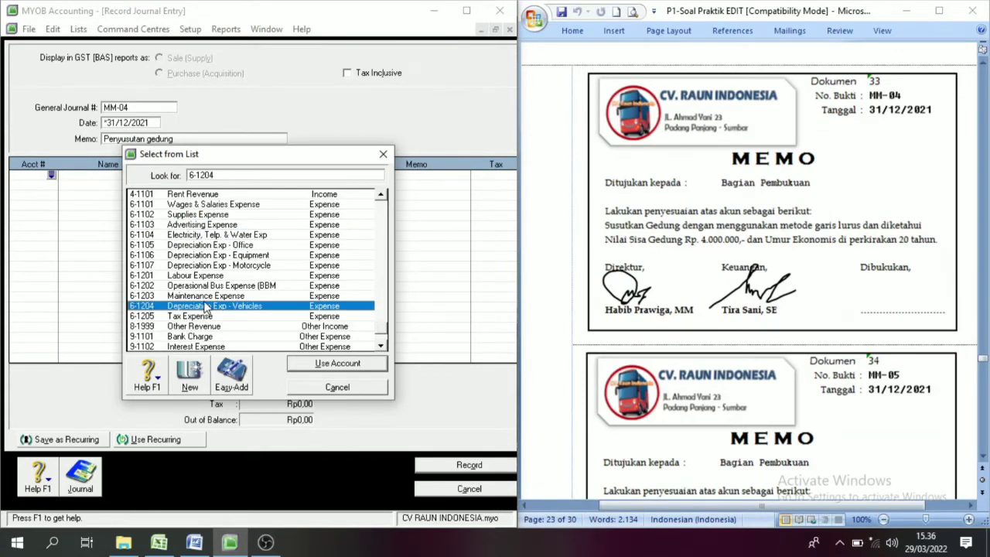
{"action": "left_click", "coordinate": [229, 264]}
{"action": "left_click", "coordinate": [224, 255]}
{"action": "left_click", "coordinate": [225, 245]}
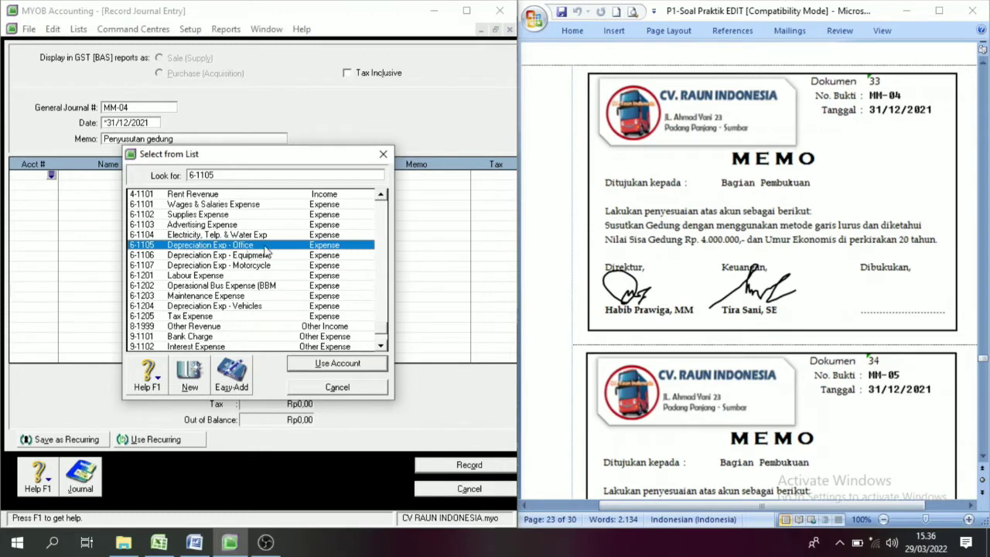
{"action": "left_click", "coordinate": [338, 363]}
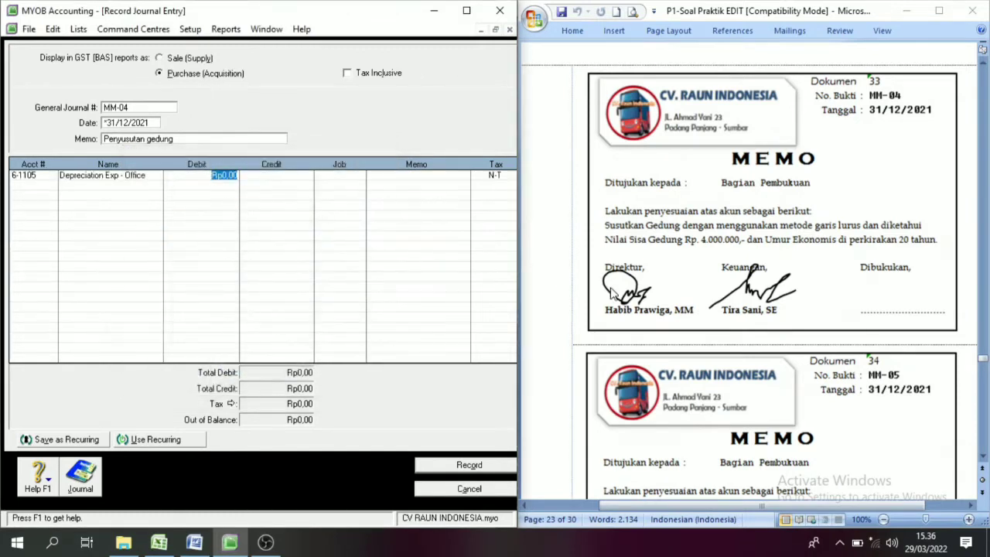
Check the depreciation amount in the Excel worksheet and enter it as a debit of Rp1.200.000 on the 6-1105 line in MYOB.
{"action": "left_click", "coordinate": [159, 542]}
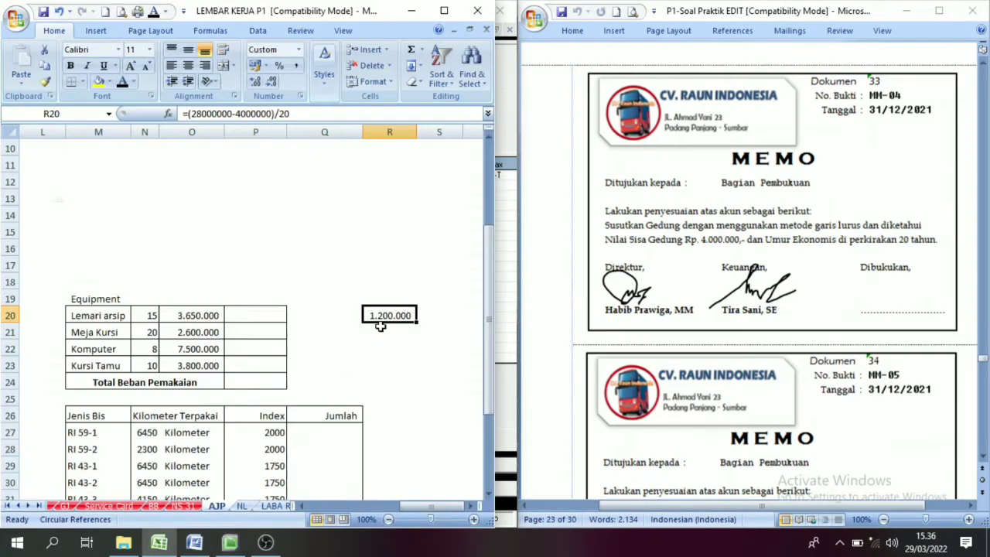
{"action": "left_click", "coordinate": [239, 542]}
{"action": "type", "text": "1200000"}
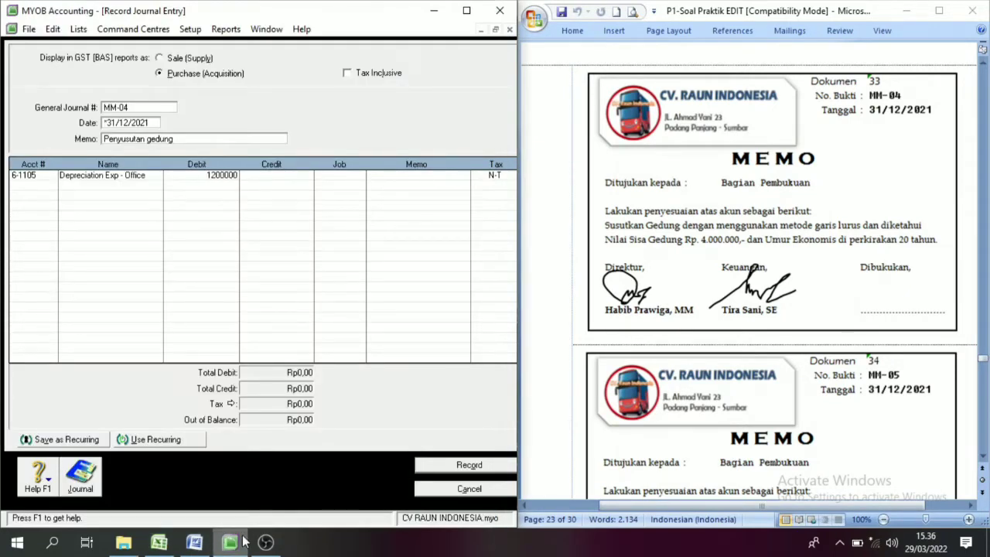
{"action": "key", "text": "Tab"}
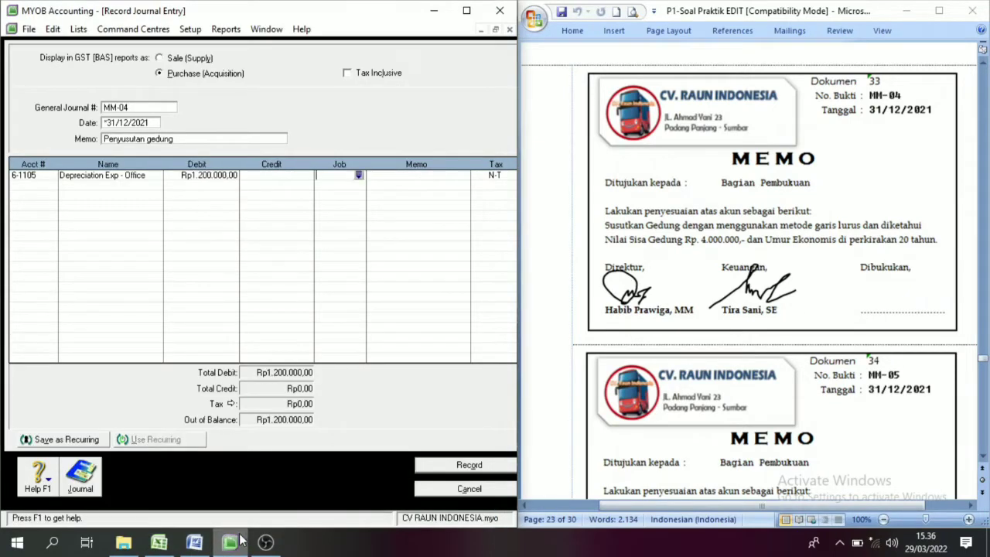
Add account 1-2202 Accum. Dep. - Office Building to journal entry MM-04 with a credit of Rp1.200.000 and record the entry.
{"action": "left_click", "coordinate": [45, 203]}
{"action": "left_click", "coordinate": [51, 185]}
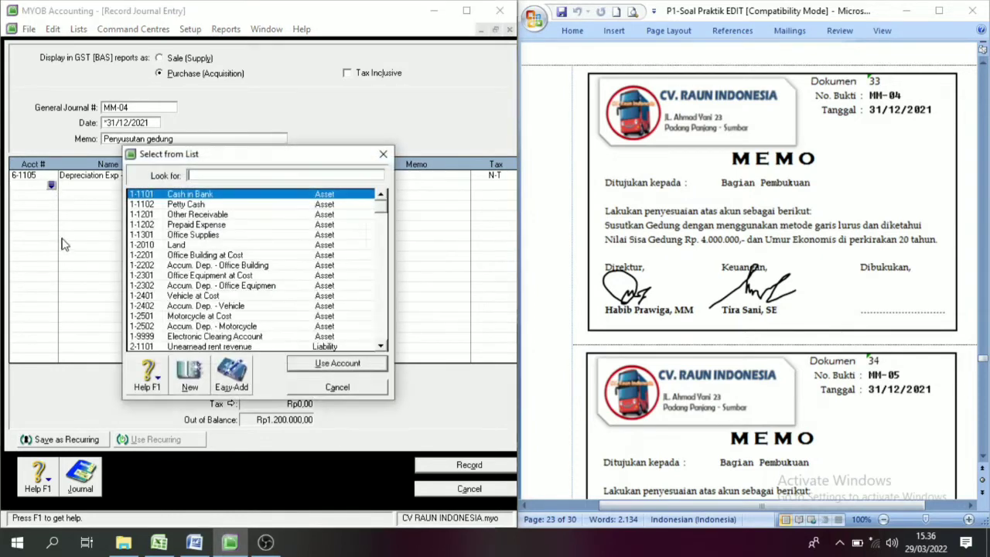
{"action": "left_click", "coordinate": [227, 268]}
{"action": "left_click", "coordinate": [331, 364]}
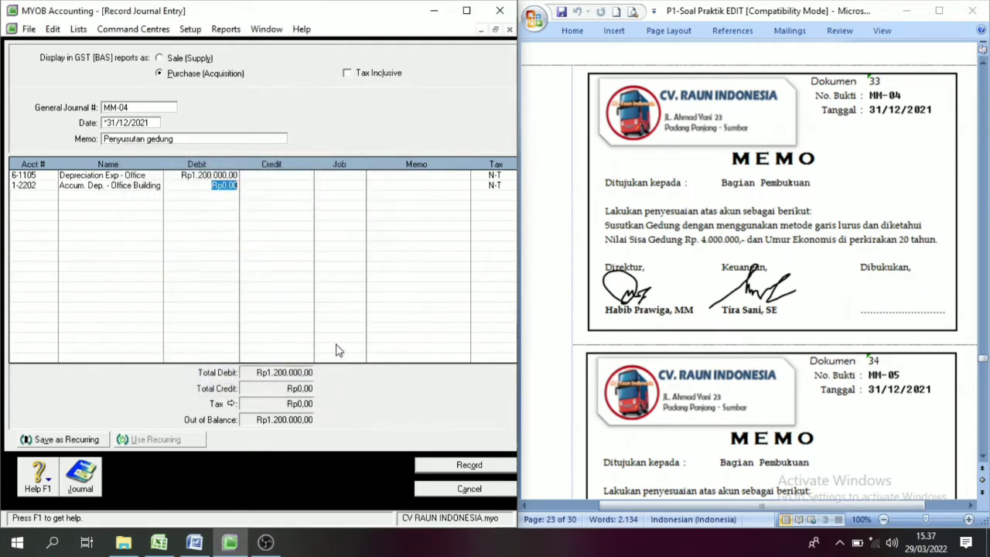
{"action": "key", "text": "Tab"}
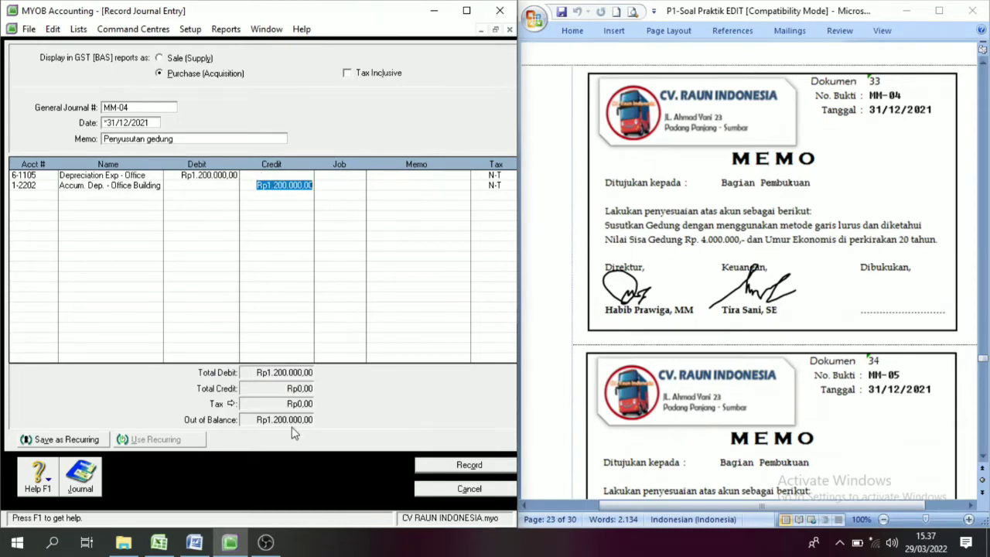
{"action": "left_click", "coordinate": [464, 466]}
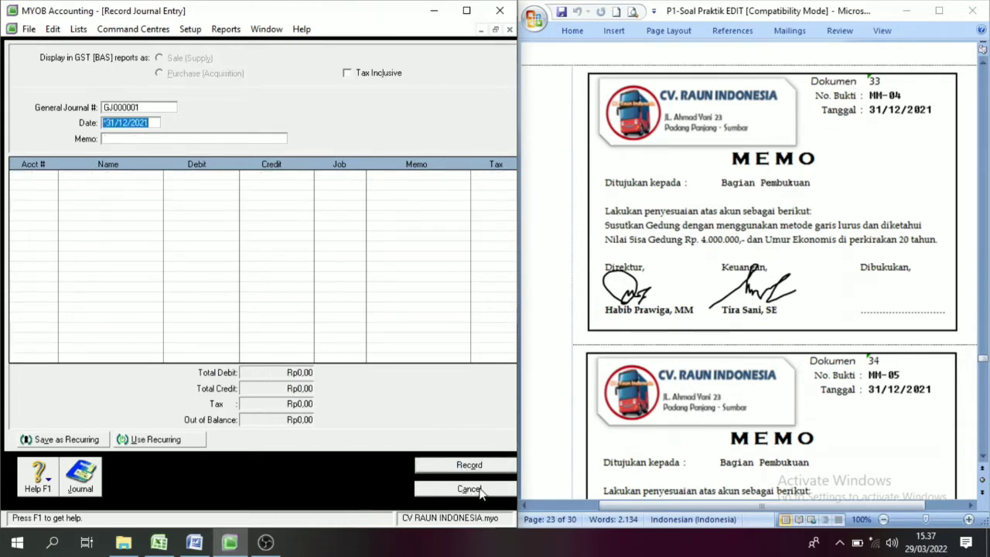
Read memo MM-05 in the Word document and find the fixed asset list "Daftar Aktiva Tetap" on page 6.
{"action": "scroll", "coordinate": [841, 323], "scroll_direction": "down", "scroll_amount": 4}
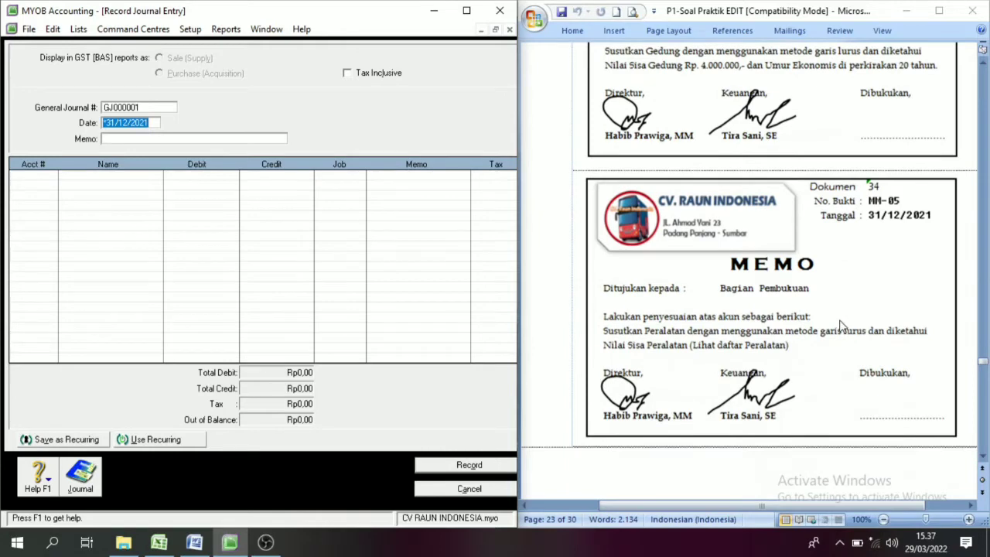
{"action": "scroll", "coordinate": [660, 319], "scroll_direction": "down", "scroll_amount": 1}
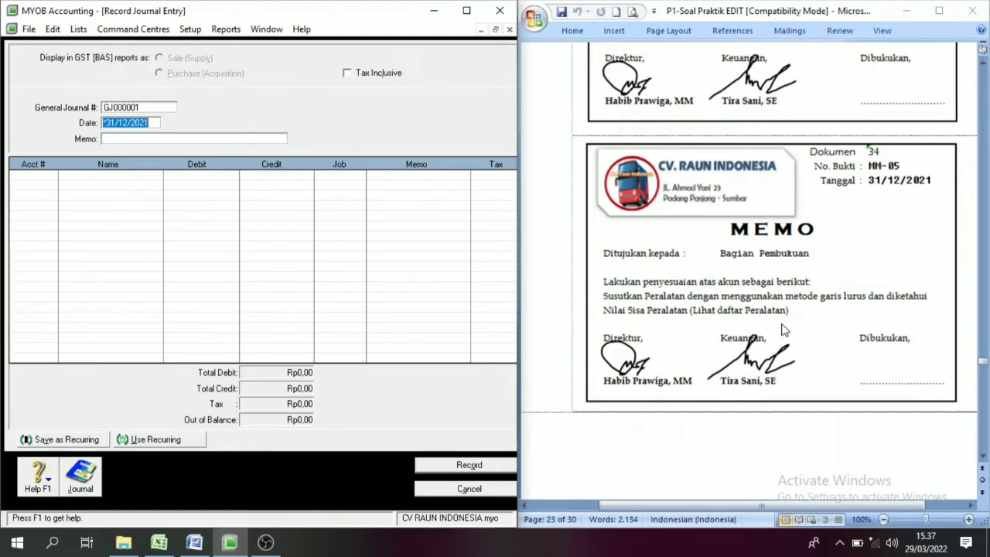
{"action": "scroll", "coordinate": [704, 317], "scroll_direction": "up", "scroll_amount": 5}
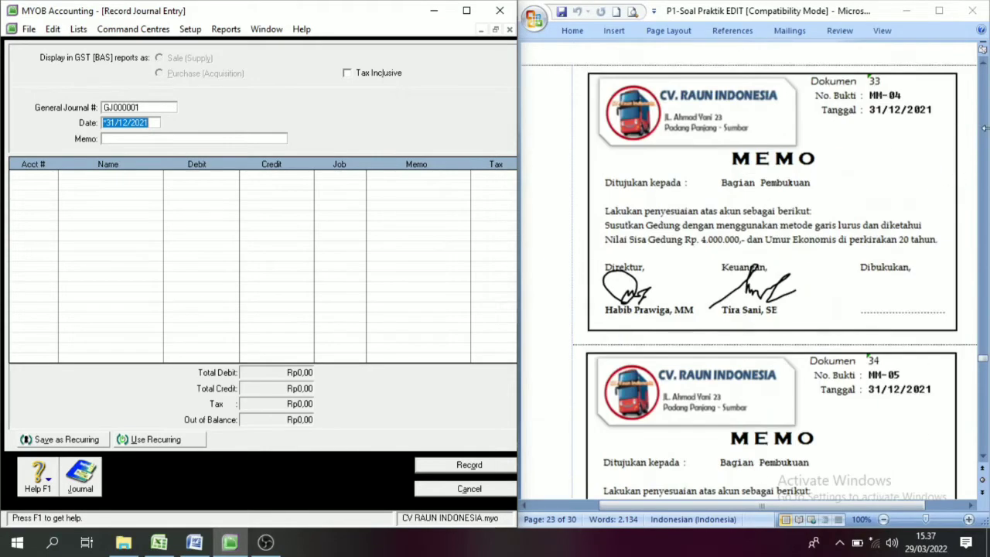
{"action": "left_click", "coordinate": [986, 133]}
{"action": "left_click", "coordinate": [986, 133]}
{"action": "left_click", "coordinate": [986, 133]}
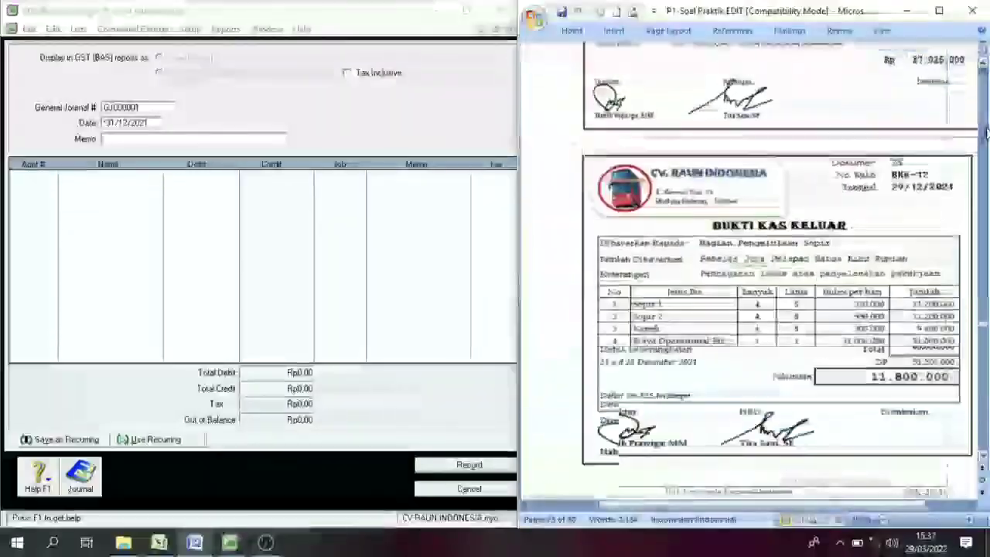
{"action": "left_click", "coordinate": [986, 133]}
{"action": "left_click", "coordinate": [986, 133]}
{"action": "left_click", "coordinate": [986, 133]}
{"action": "left_click", "coordinate": [986, 133]}
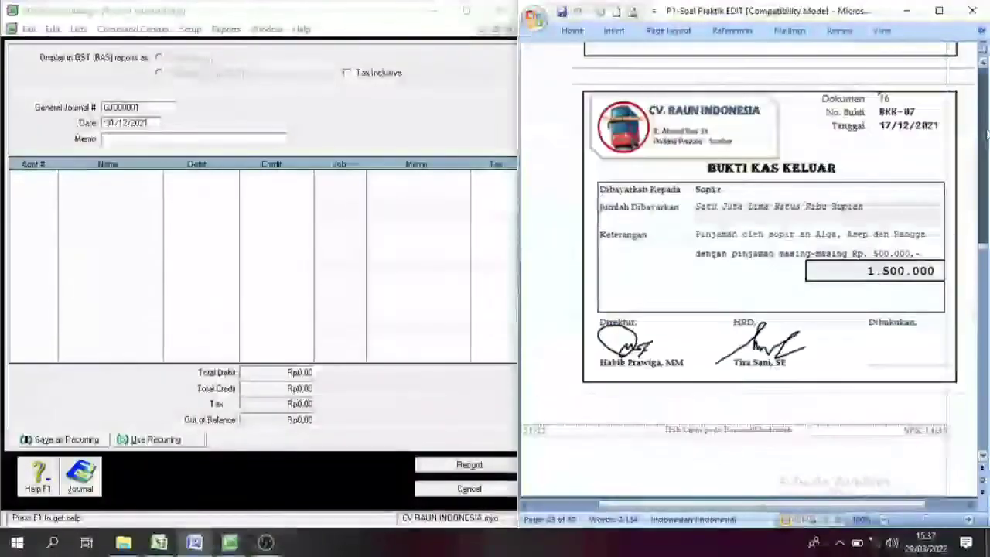
{"action": "left_click", "coordinate": [986, 133]}
{"action": "left_click", "coordinate": [986, 133]}
{"action": "left_click", "coordinate": [986, 133]}
{"action": "left_click", "coordinate": [986, 133]}
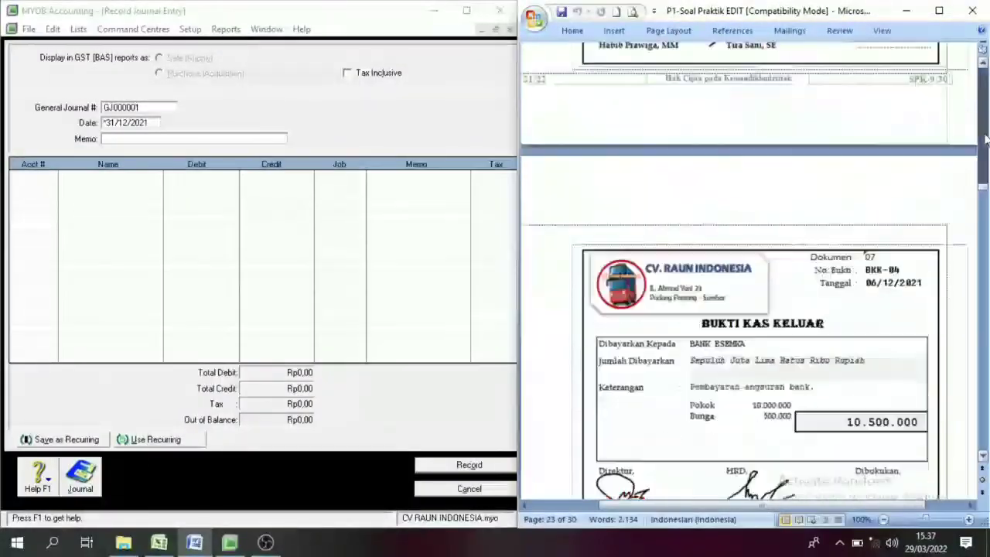
{"action": "left_click", "coordinate": [986, 133]}
{"action": "left_click", "coordinate": [986, 133]}
{"action": "left_click", "coordinate": [986, 133]}
{"action": "left_click", "coordinate": [986, 133]}
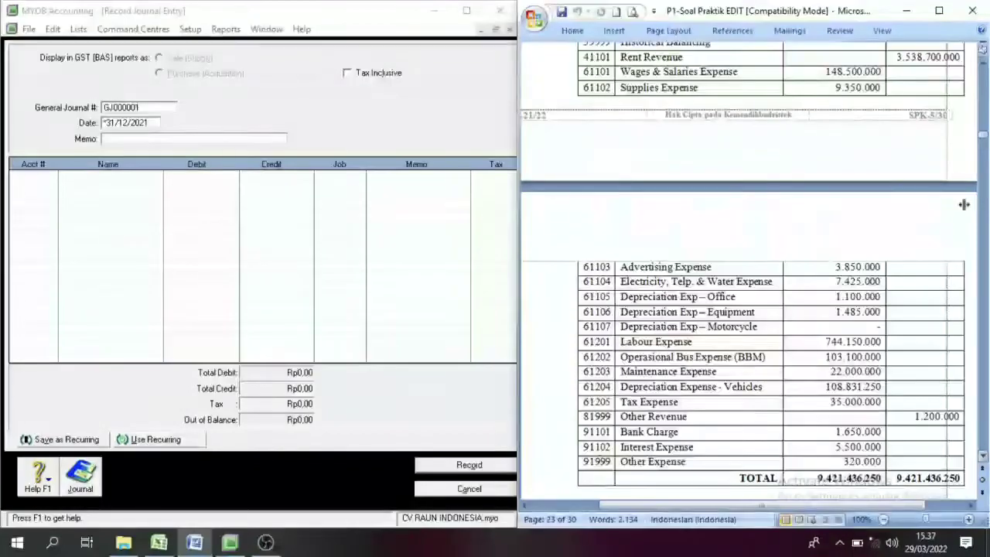
{"action": "scroll", "coordinate": [672, 328], "scroll_direction": "down", "scroll_amount": 12}
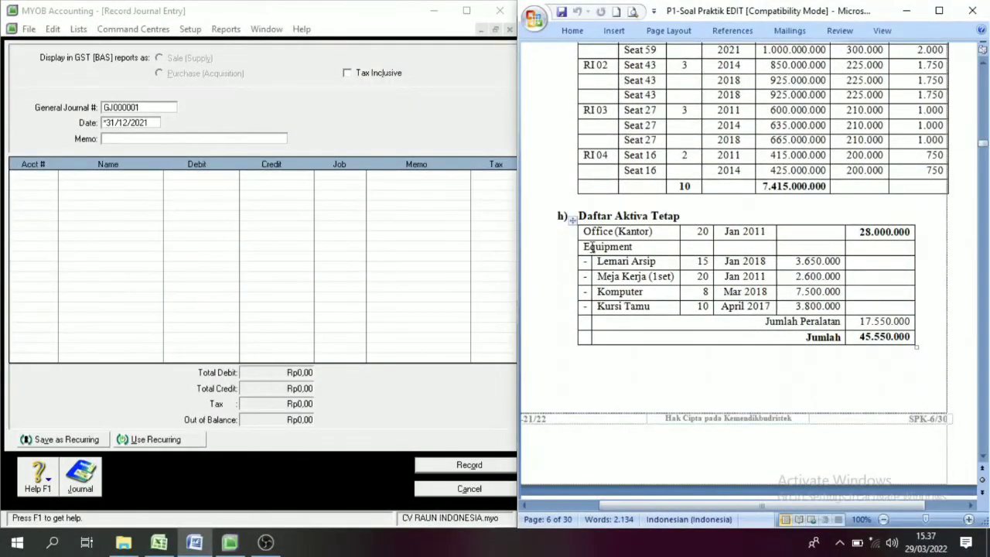
Examine the useful life, acquisition date and cost of each equipment item in the Daftar Aktiva Tetap table.
{"action": "left_click_drag", "start_coordinate": [586, 247], "coordinate": [632, 247]}
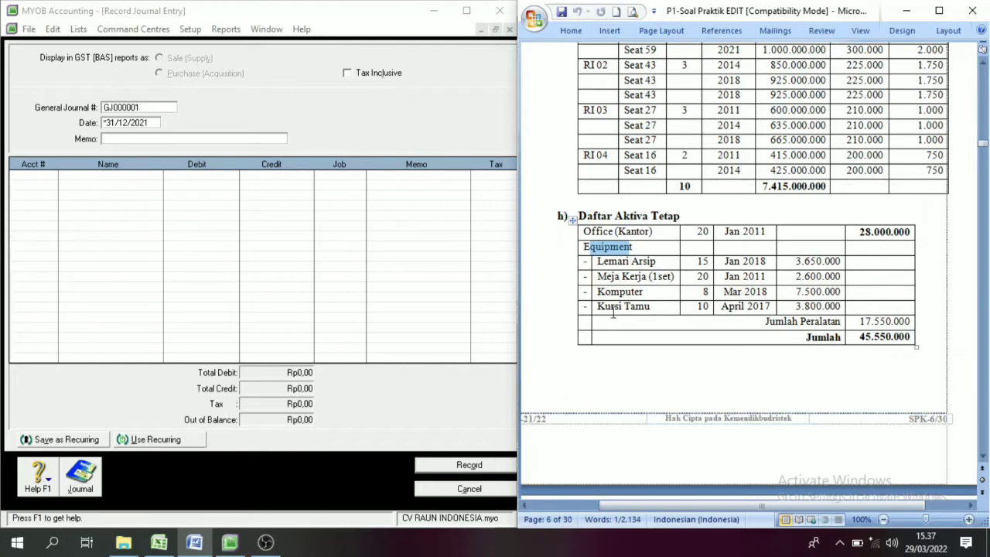
{"action": "left_click", "coordinate": [702, 261]}
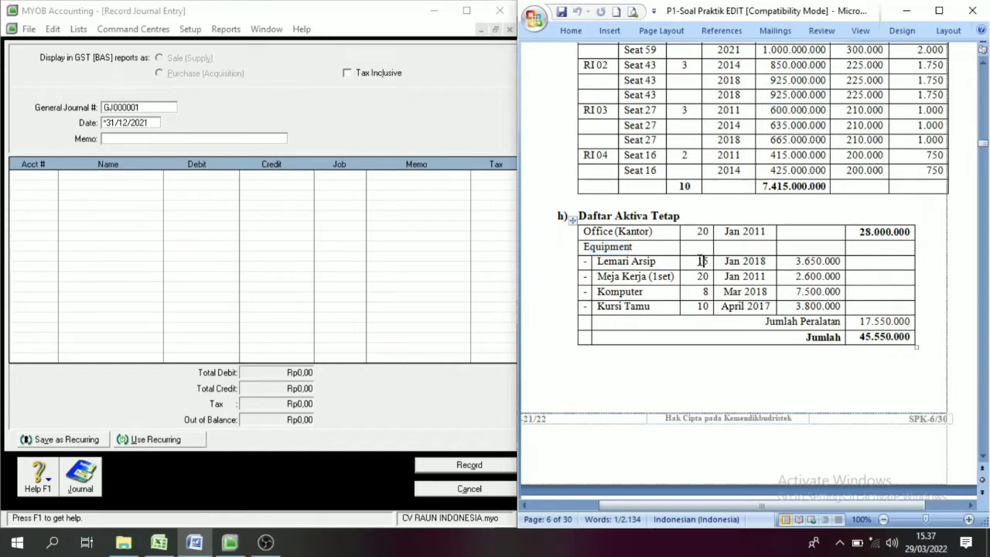
{"action": "left_click_drag", "start_coordinate": [692, 260], "coordinate": [708, 261]}
{"action": "double_click", "coordinate": [697, 276]}
{"action": "left_click", "coordinate": [668, 294]}
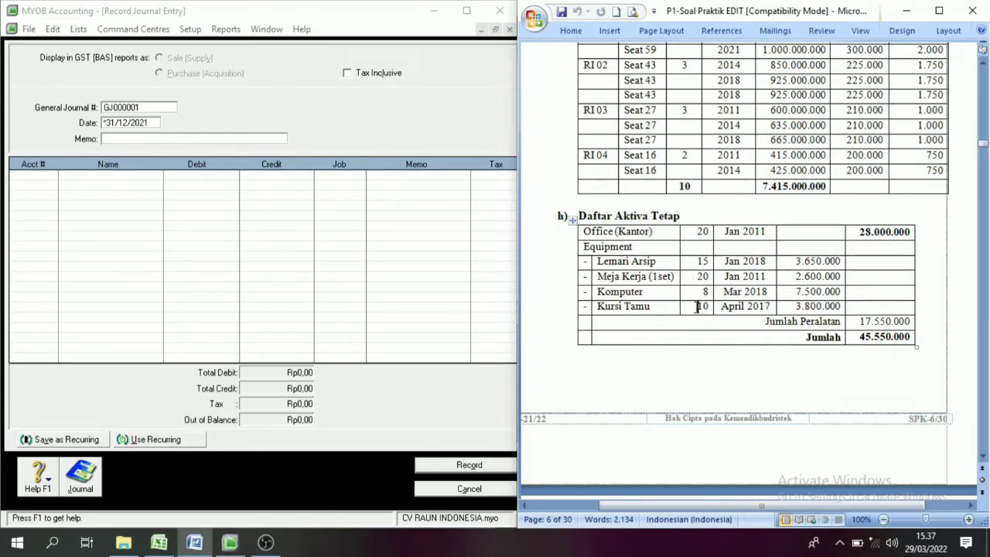
{"action": "left_click", "coordinate": [885, 263]}
{"action": "left_click_drag", "start_coordinate": [801, 260], "coordinate": [804, 291]}
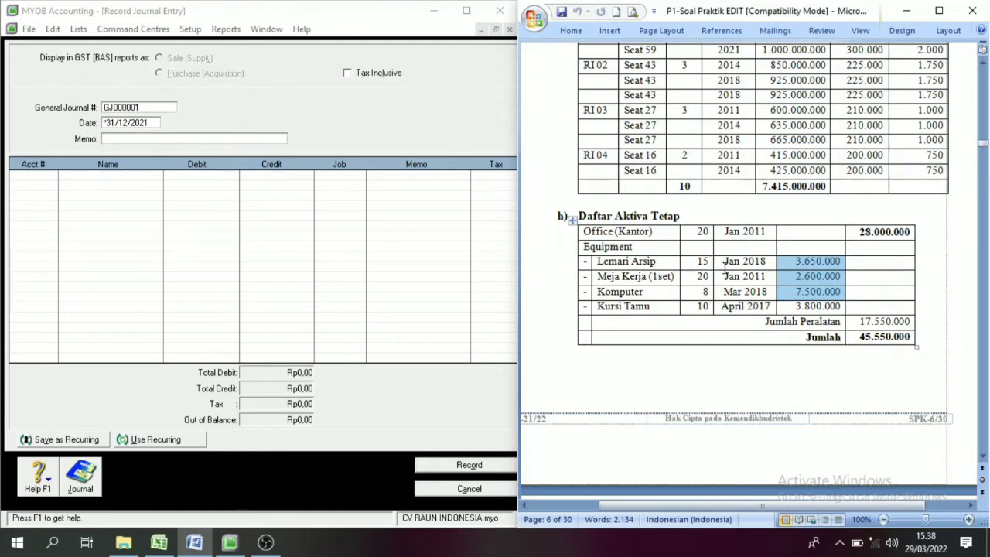
{"action": "left_click", "coordinate": [776, 275]}
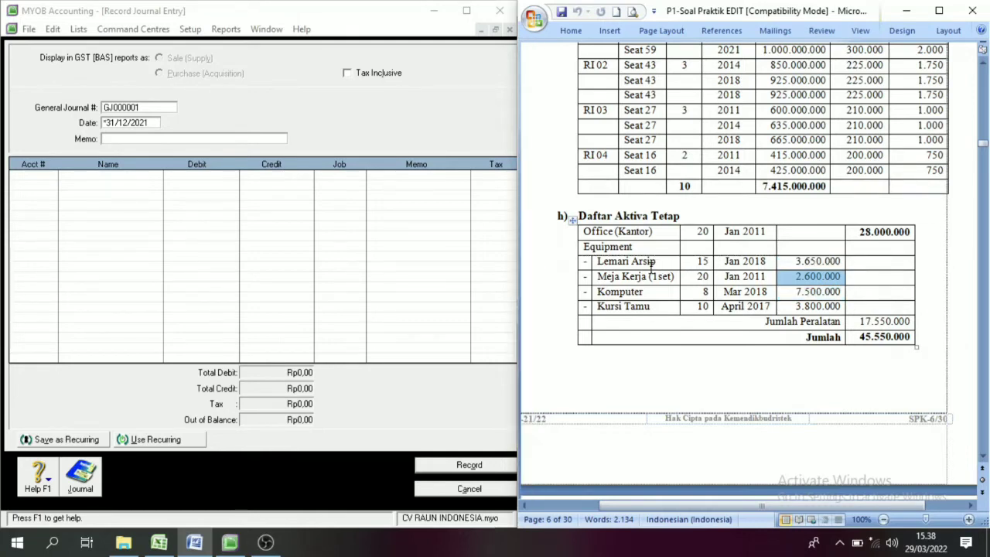
{"action": "left_click", "coordinate": [823, 261]}
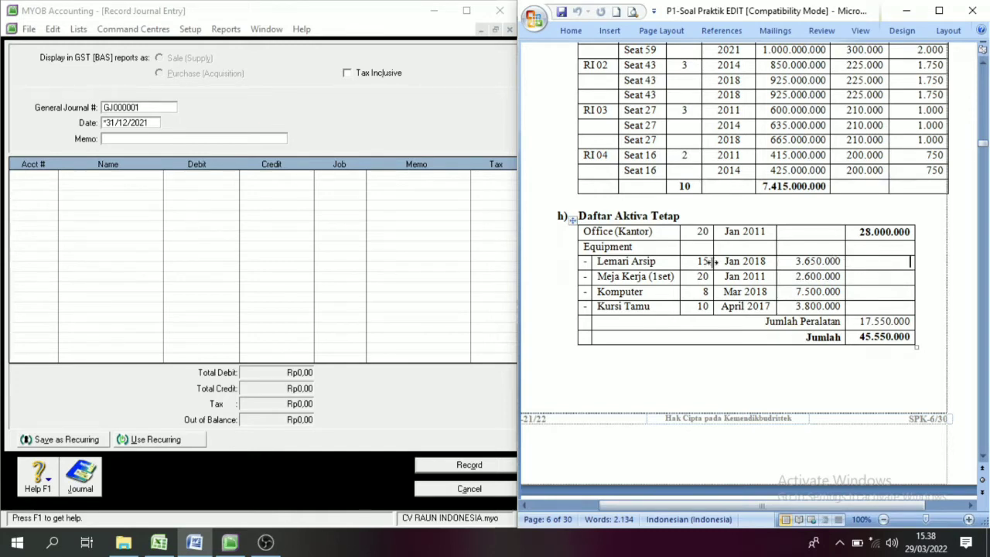
{"action": "left_click_drag", "start_coordinate": [708, 261], "coordinate": [691, 262]}
{"action": "left_click", "coordinate": [825, 262]}
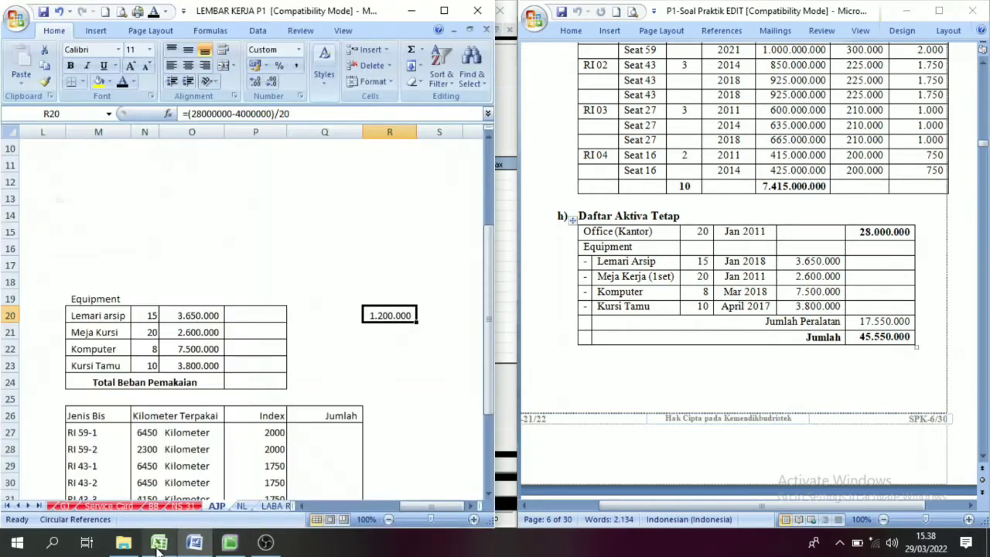
Switch to the Excel worksheet and check the item names, useful lives and costs in the Equipment table, M20:O23.
{"action": "left_click", "coordinate": [159, 542]}
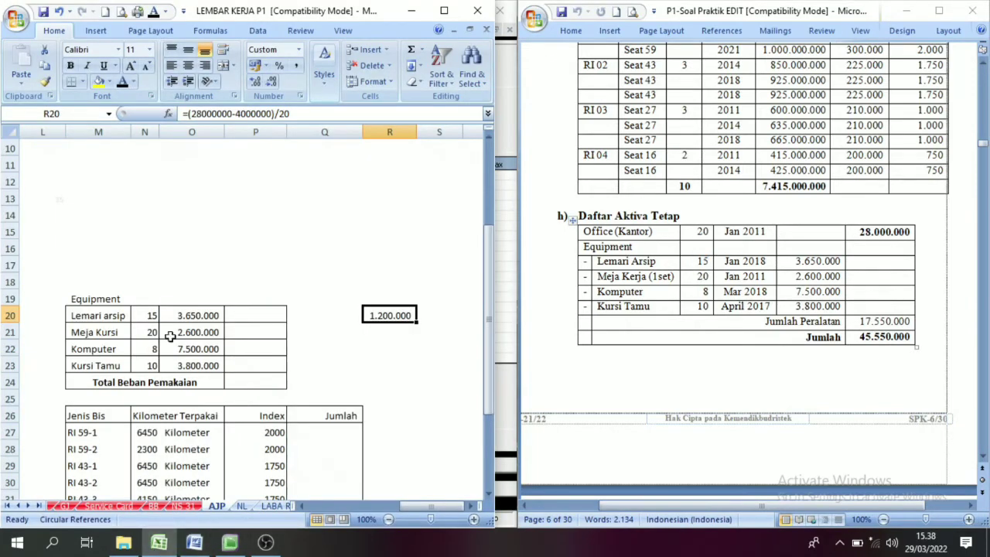
{"action": "left_click", "coordinate": [113, 332]}
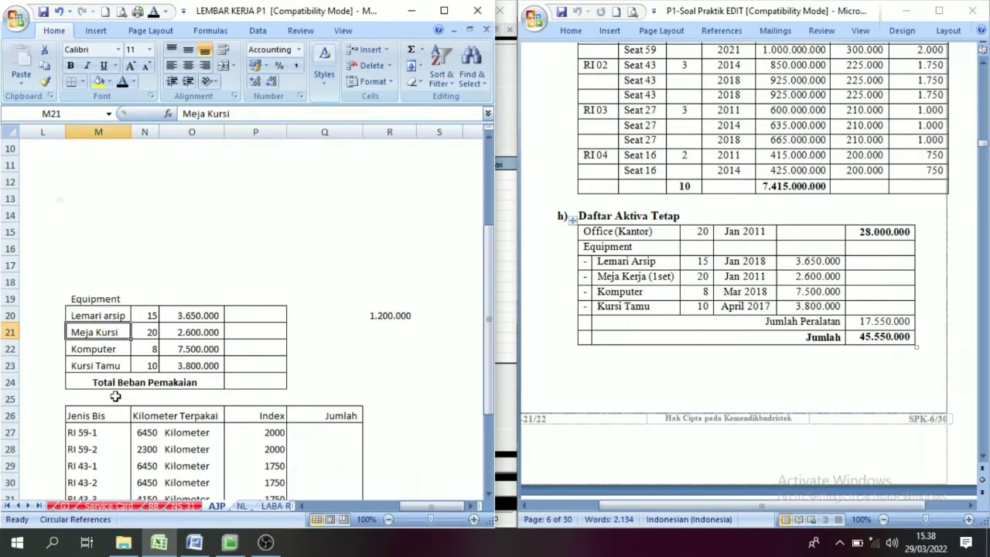
{"action": "left_click", "coordinate": [97, 316]}
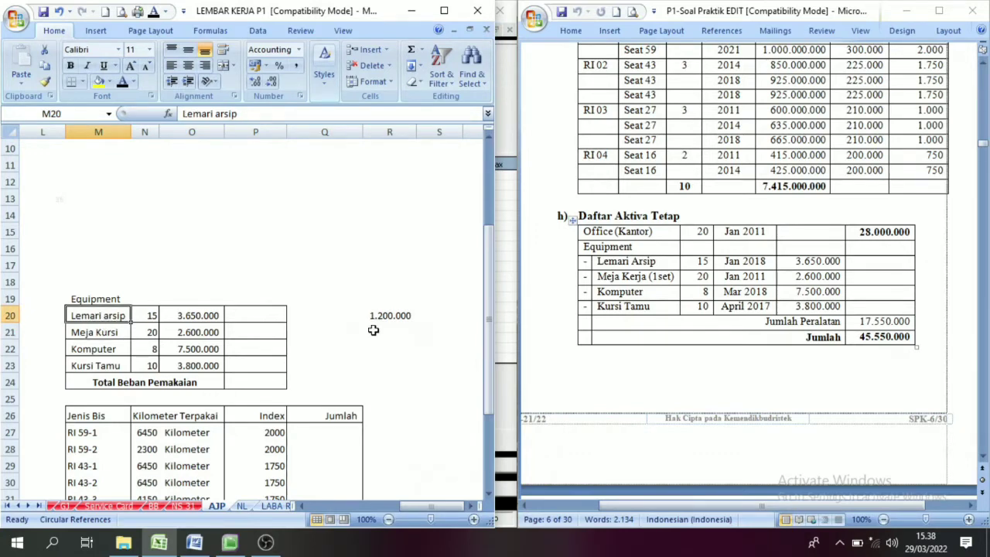
{"action": "left_click", "coordinate": [153, 332]}
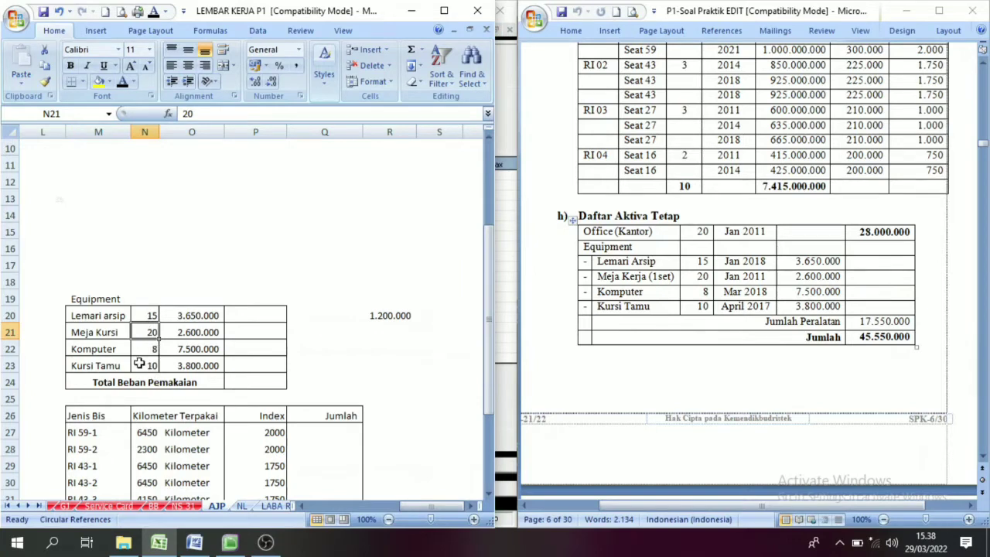
{"action": "left_click", "coordinate": [96, 365]}
{"action": "left_click", "coordinate": [149, 365]}
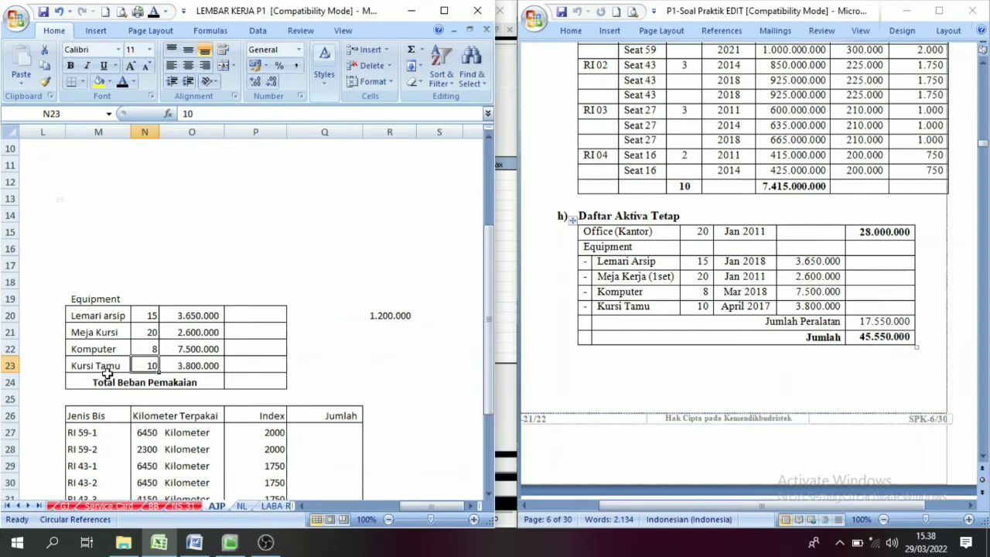
{"action": "left_click", "coordinate": [212, 316]}
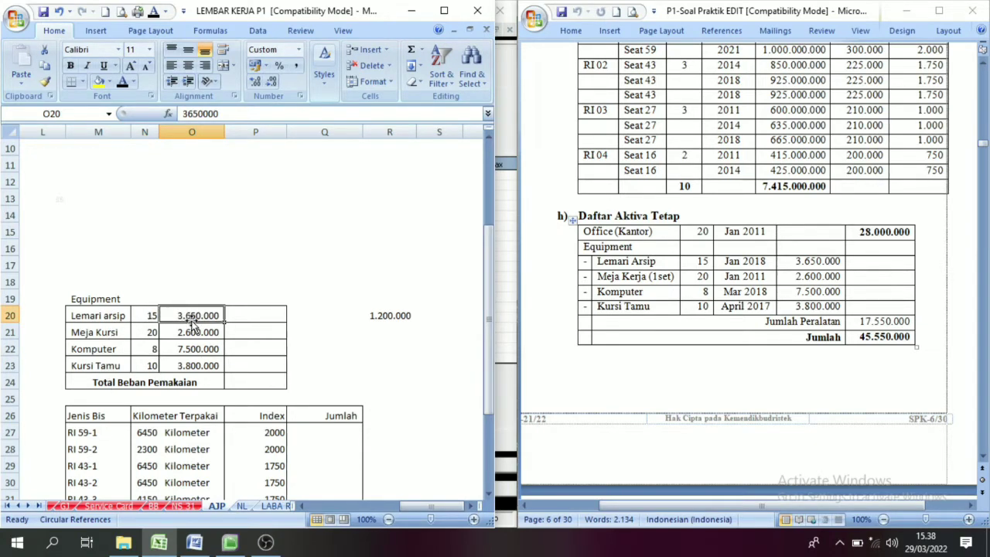
{"action": "left_click", "coordinate": [189, 327]}
{"action": "left_click", "coordinate": [188, 318]}
{"action": "left_click", "coordinate": [141, 315]}
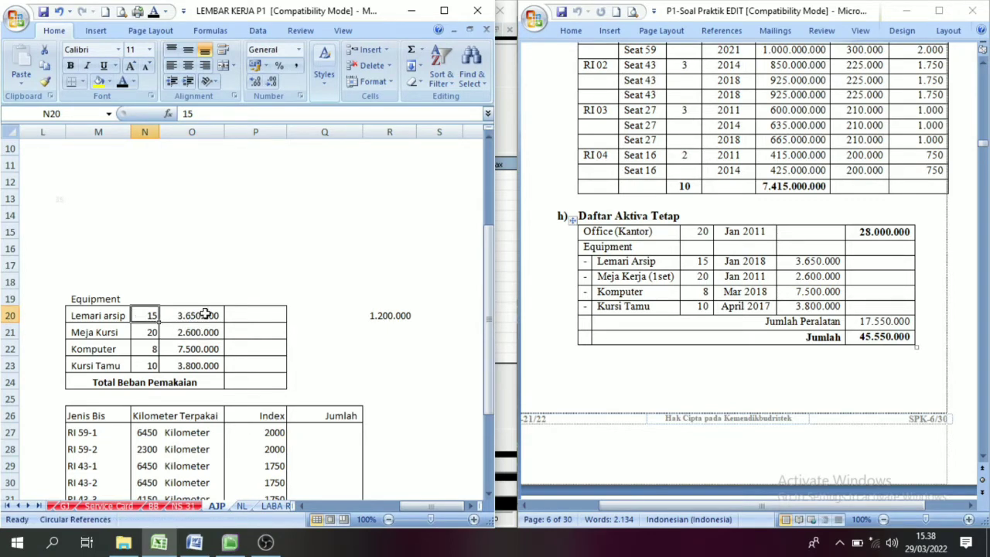
Reveal the Lemari arsip depreciation formula =O20/N20 in cell P20 by applying the black font colour.
{"action": "left_click", "coordinate": [251, 315]}
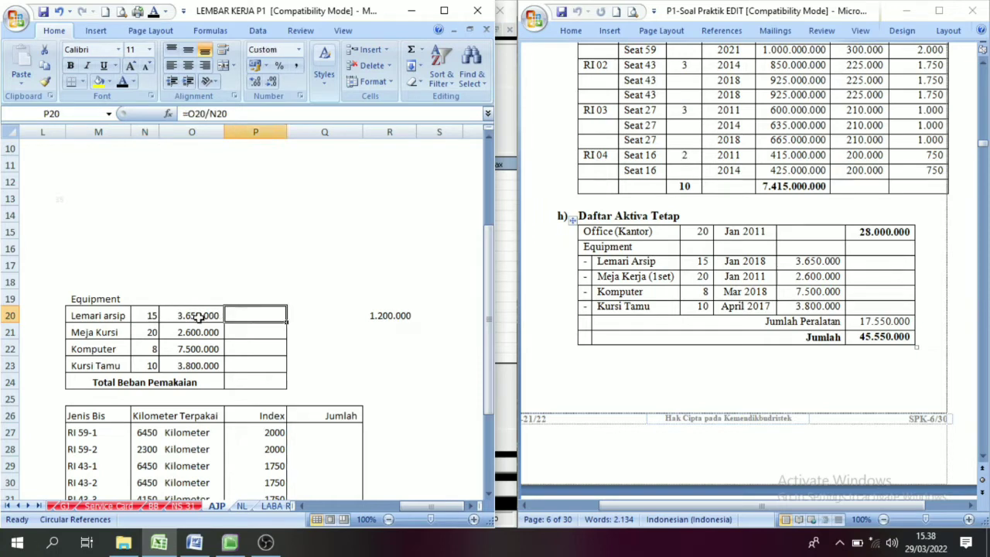
{"action": "left_click", "coordinate": [193, 317]}
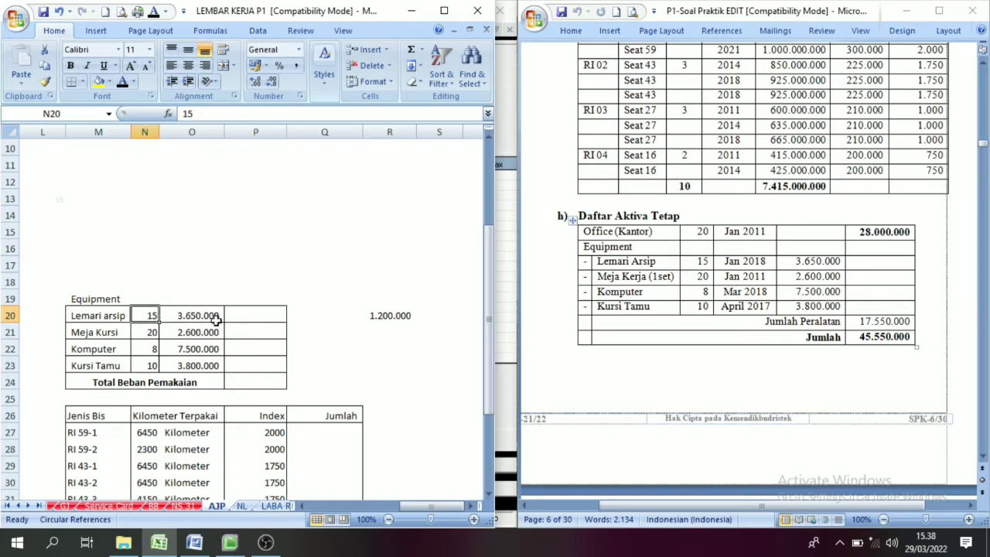
{"action": "left_click", "coordinate": [244, 317]}
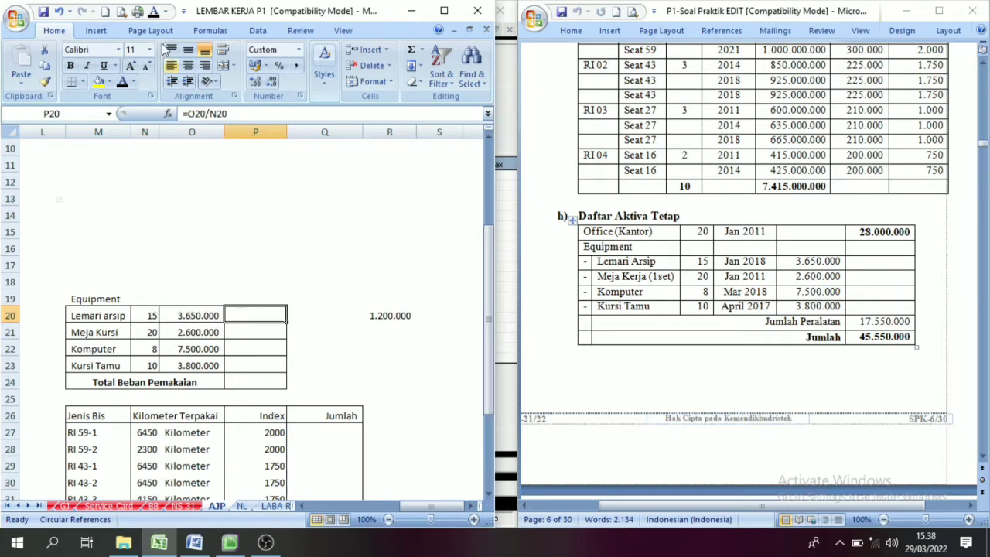
{"action": "left_click", "coordinate": [123, 83]}
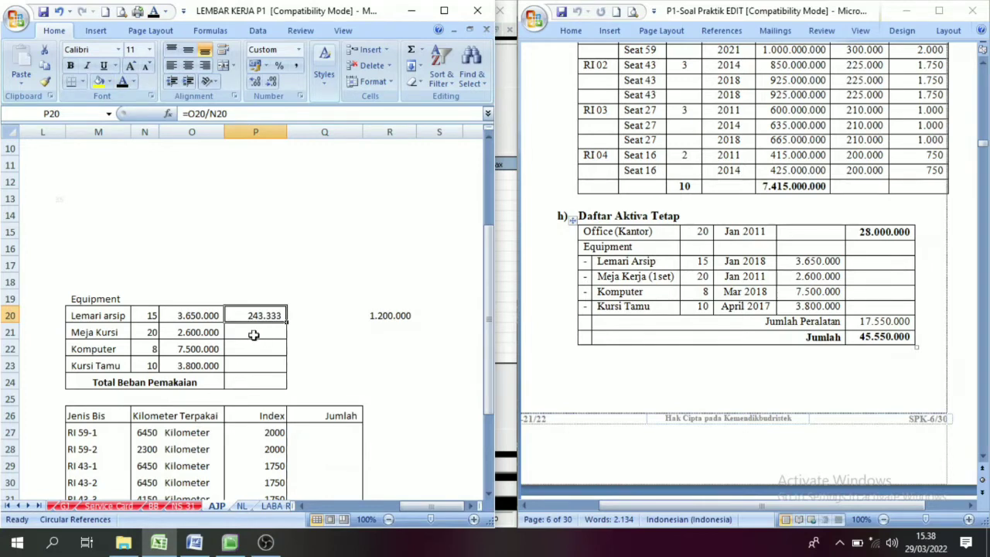
Check the useful life of Meja Kursi and reveal its depreciation formula =O21/N21 in P21 with the black font colour.
{"action": "left_click", "coordinate": [222, 336]}
{"action": "left_click", "coordinate": [156, 336]}
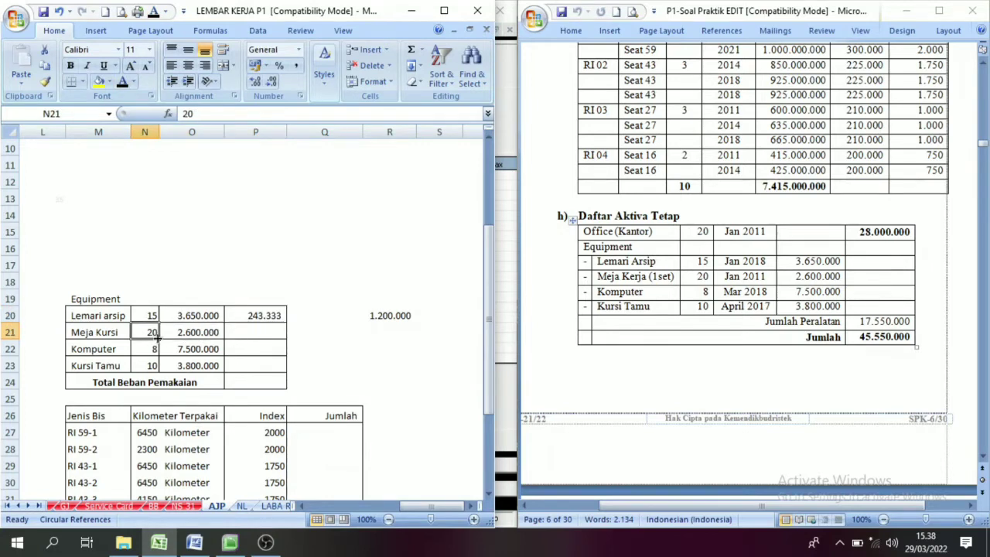
{"action": "left_click", "coordinate": [267, 333]}
{"action": "left_click", "coordinate": [124, 84]}
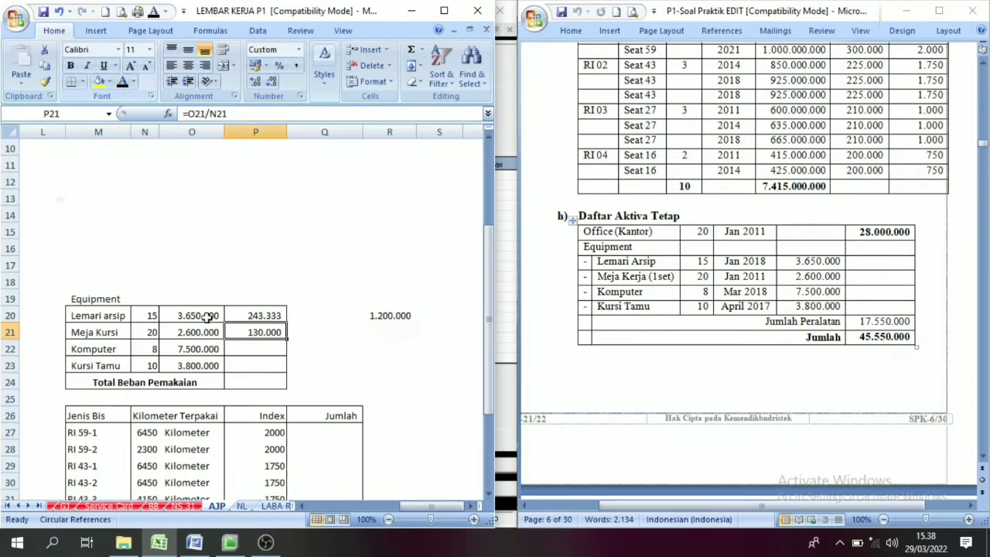
Reveal the Komputer and Kursi Tamu depreciation formulas =O22/N22 in P22 and =O23/N23 in P23 with the black font colour.
{"action": "left_click", "coordinate": [199, 350]}
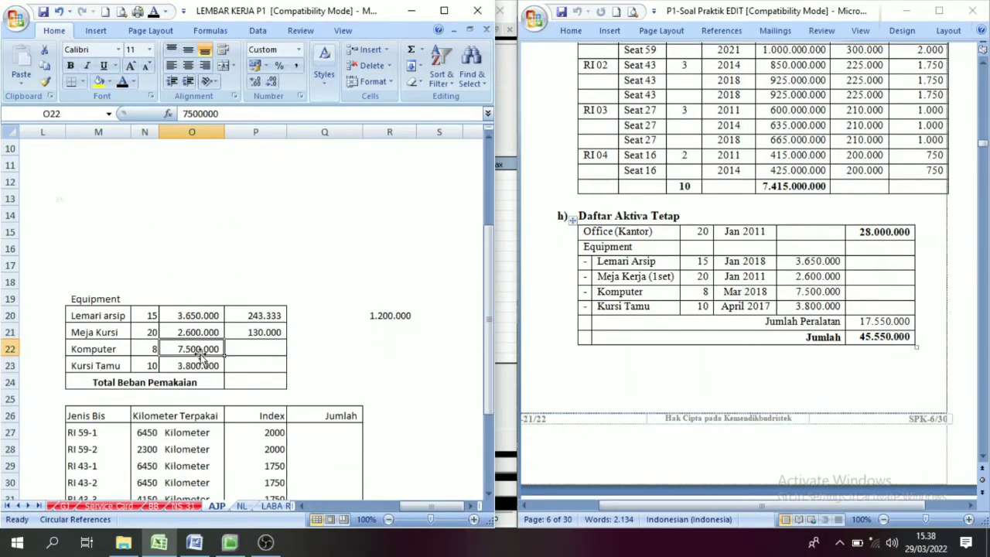
{"action": "left_click", "coordinate": [263, 353]}
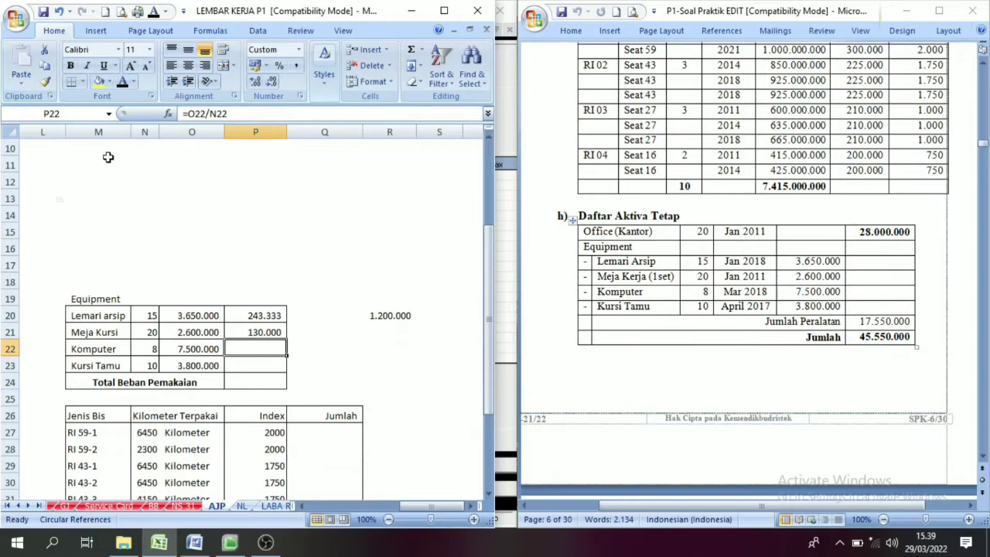
{"action": "left_click", "coordinate": [124, 83]}
{"action": "left_click", "coordinate": [264, 365]}
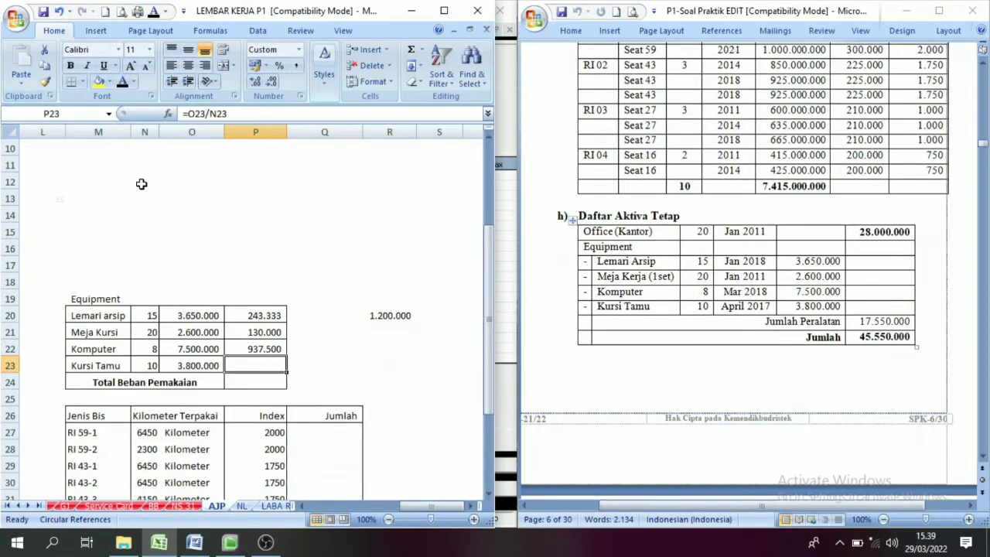
{"action": "left_click", "coordinate": [122, 84]}
Reveal the Total Beban Pemakaian formula =SUM(P20:P23) in cell P24 by applying the black font colour.
{"action": "left_click_drag", "start_coordinate": [263, 317], "coordinate": [263, 337]}
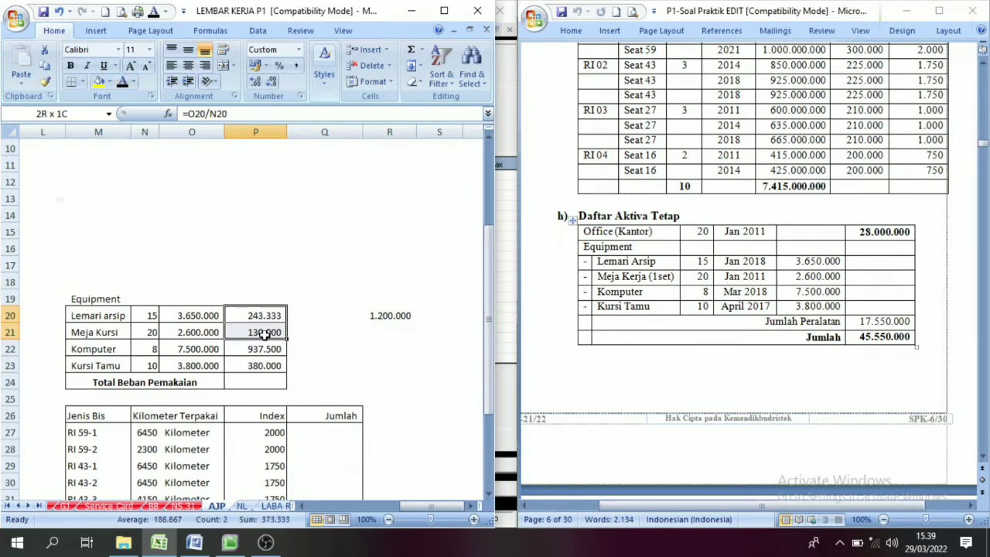
{"action": "left_click", "coordinate": [260, 380]}
{"action": "left_click", "coordinate": [123, 83]}
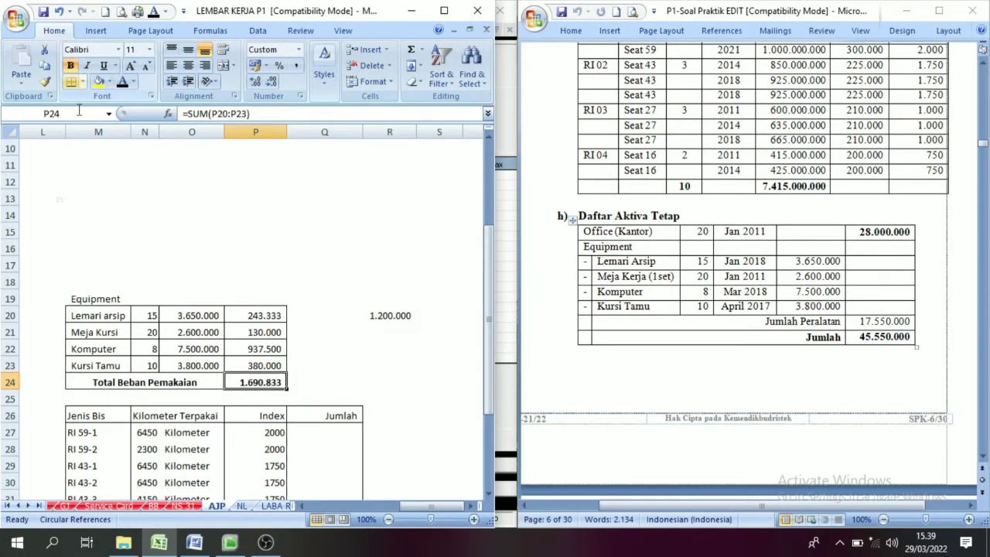
{"action": "left_click", "coordinate": [340, 386]}
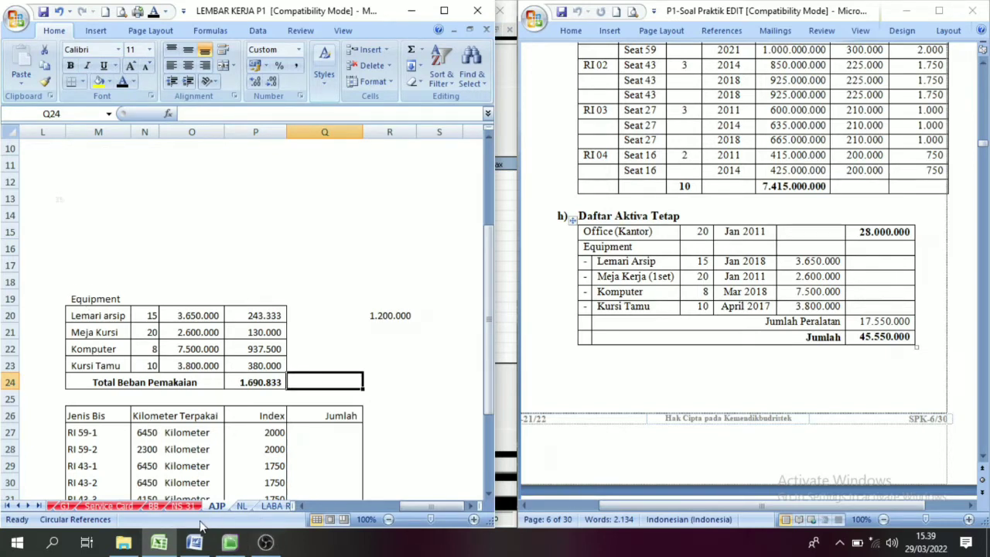
Switch to MYOB Accounting, find memo MM-05 in the Word document, and set the general journal number to MM-05.
{"action": "left_click", "coordinate": [229, 541]}
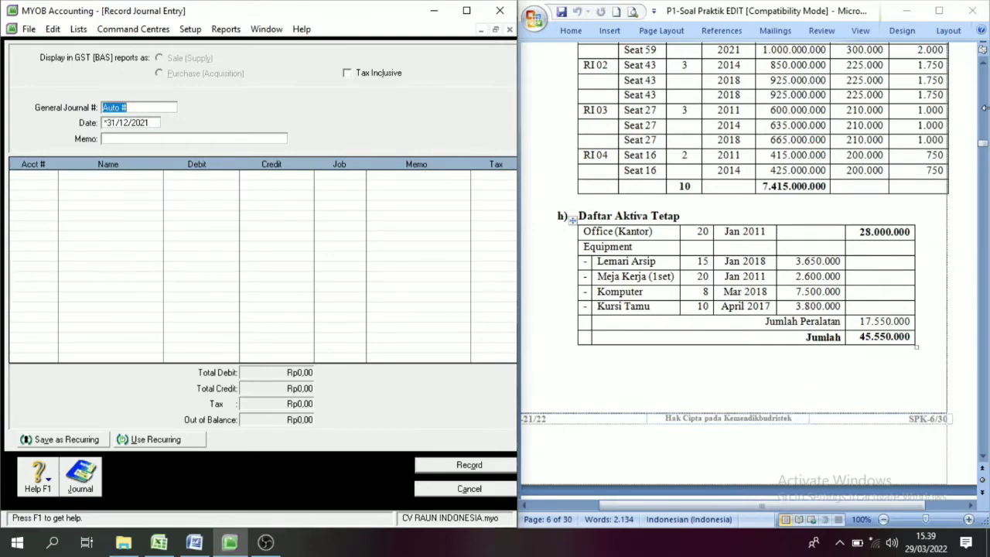
{"action": "left_click_drag", "start_coordinate": [984, 149], "coordinate": [983, 375]}
{"action": "scroll", "coordinate": [959, 338], "scroll_direction": "up", "scroll_amount": 10}
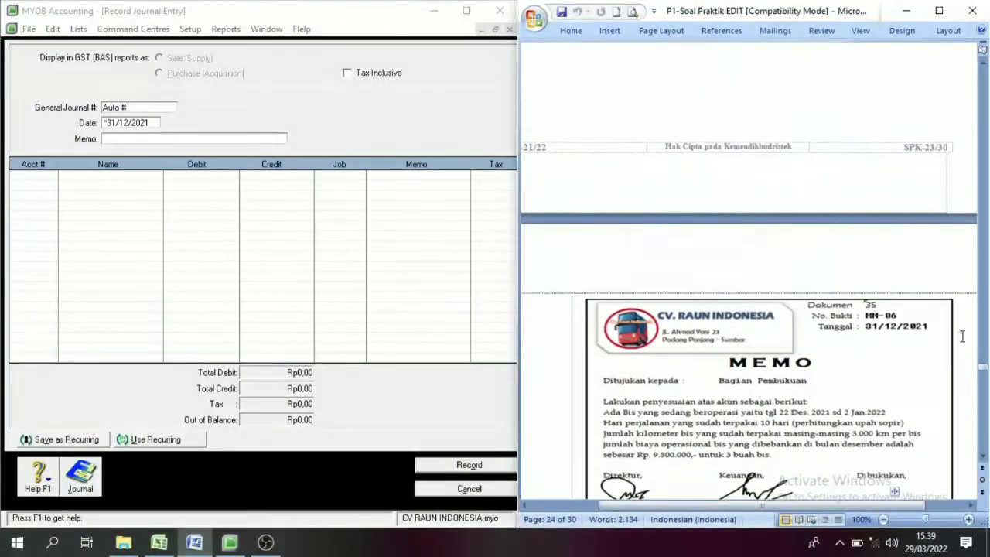
{"action": "scroll", "coordinate": [947, 333], "scroll_direction": "up", "scroll_amount": 4}
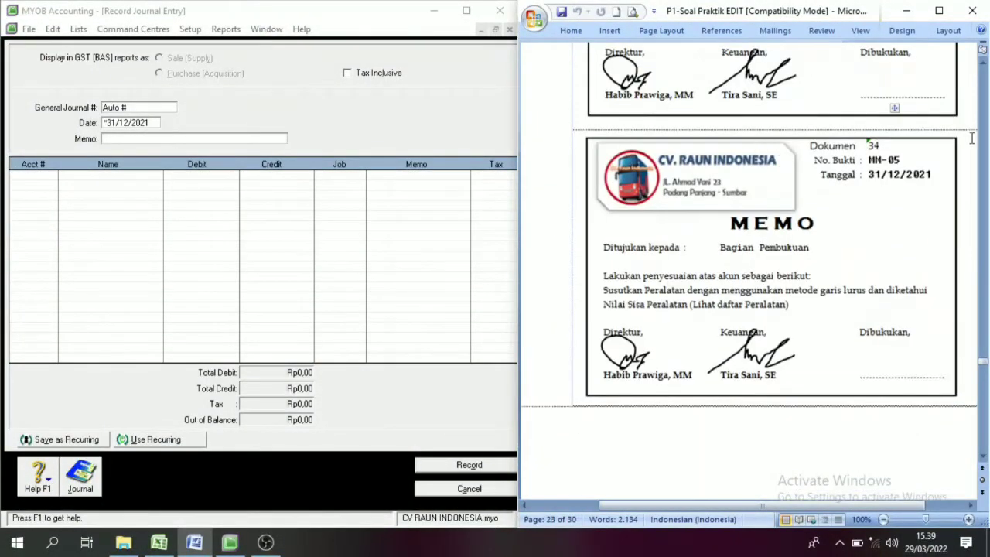
{"action": "left_click", "coordinate": [118, 108]}
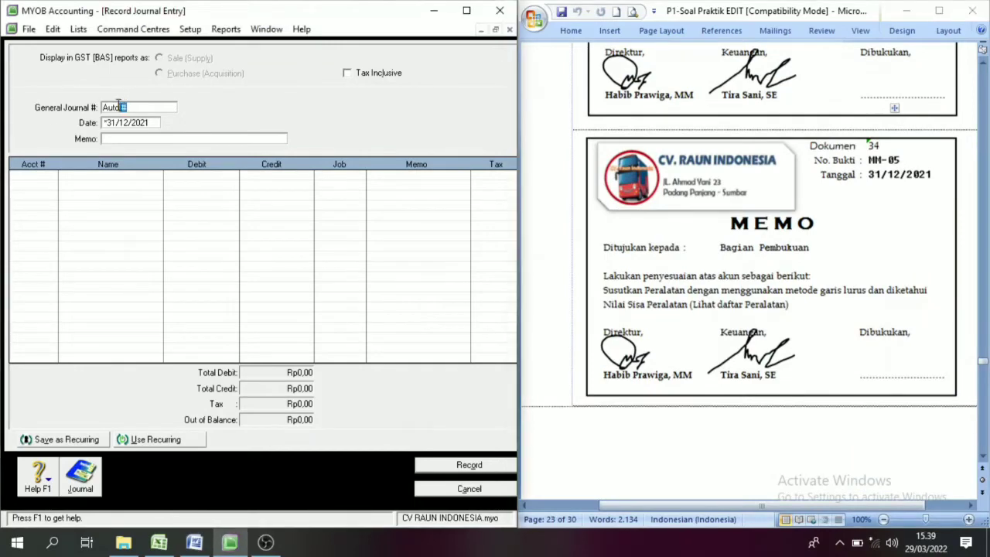
{"action": "type", "text": "MM-05"}
Keep the journal date and enter "Penyusutan peralatan" as the journal memo.
{"action": "key", "text": "Tab"}
{"action": "key", "text": "Tab"}
{"action": "type", "text": "Penyu"}
{"action": "key", "text": "BackSpace"}
{"action": "type", "text": "usutan oer"}
{"action": "key", "text": "BackSpace"}
{"action": "key", "text": "BackSpace"}
{"action": "key", "text": "BackSpace"}
{"action": "type", "text": "peralatan"}
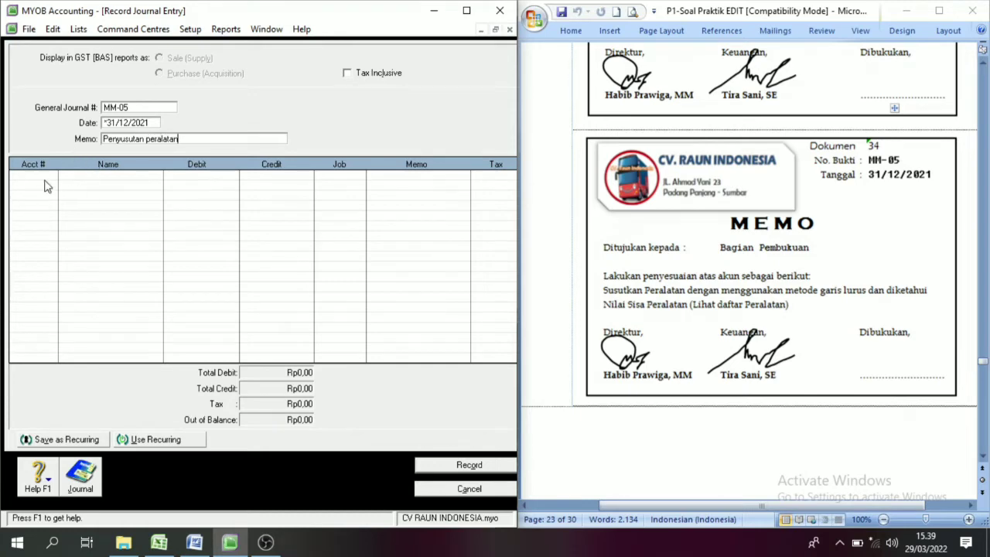
Choose account 6-1106 Depreciation Exp - Equipment for the first line of the MM-05 journal entry.
{"action": "left_click", "coordinate": [49, 177]}
{"action": "left_click", "coordinate": [51, 176]}
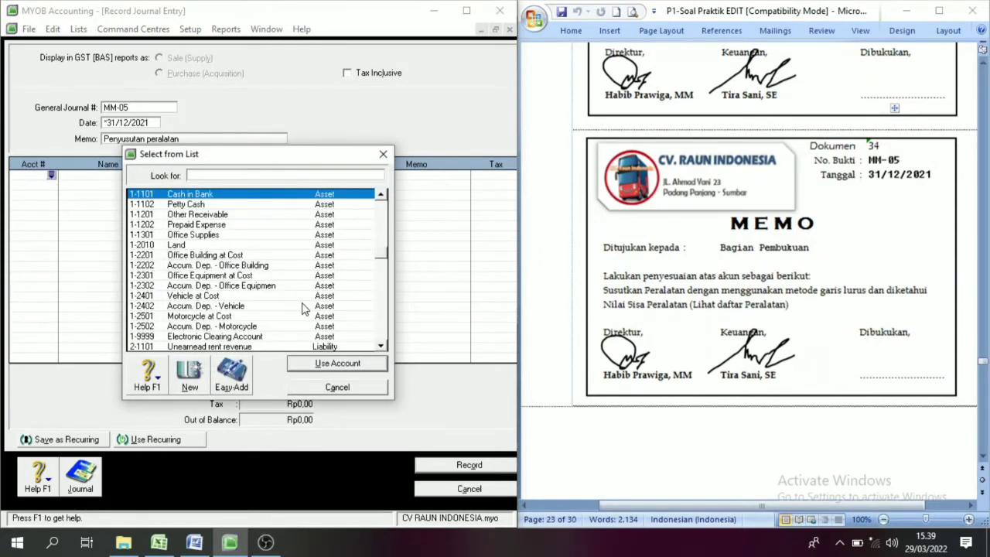
{"action": "scroll", "coordinate": [214, 315], "scroll_direction": "down", "scroll_amount": 10}
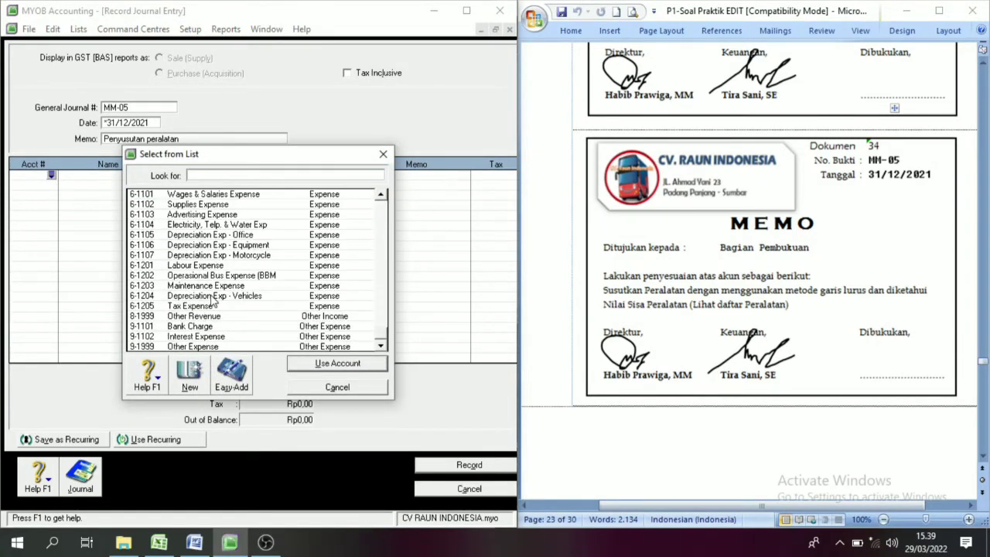
{"action": "left_click", "coordinate": [219, 244]}
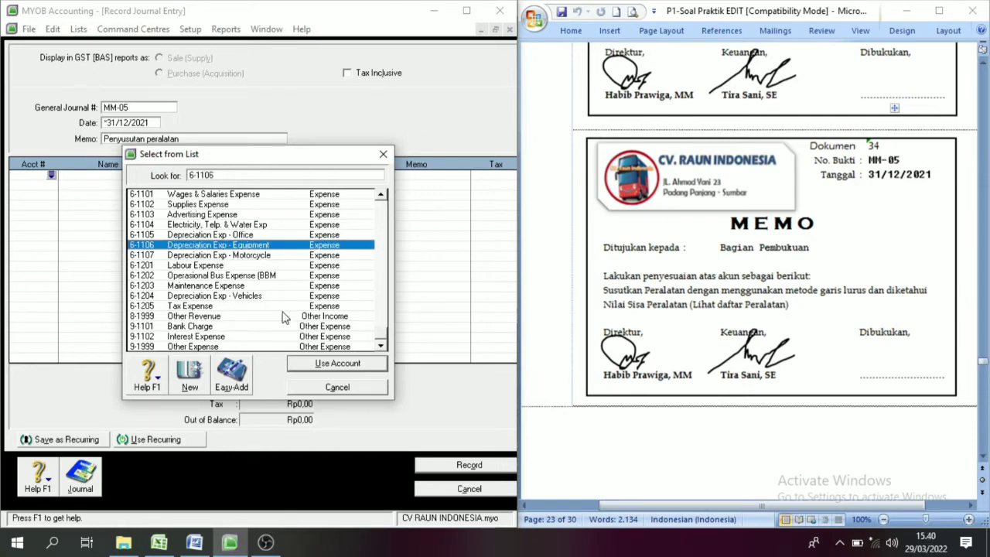
{"action": "left_click", "coordinate": [336, 364]}
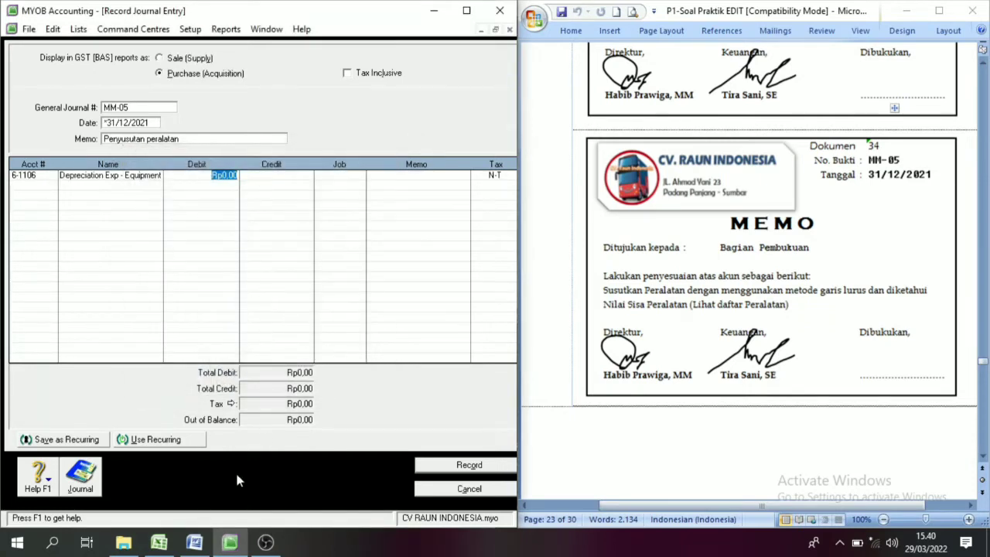
Check the depreciation total in the Excel worksheet, return to MYOB and debit 1690333 to Depreciation Exp - Equipment.
{"action": "left_click", "coordinate": [158, 543]}
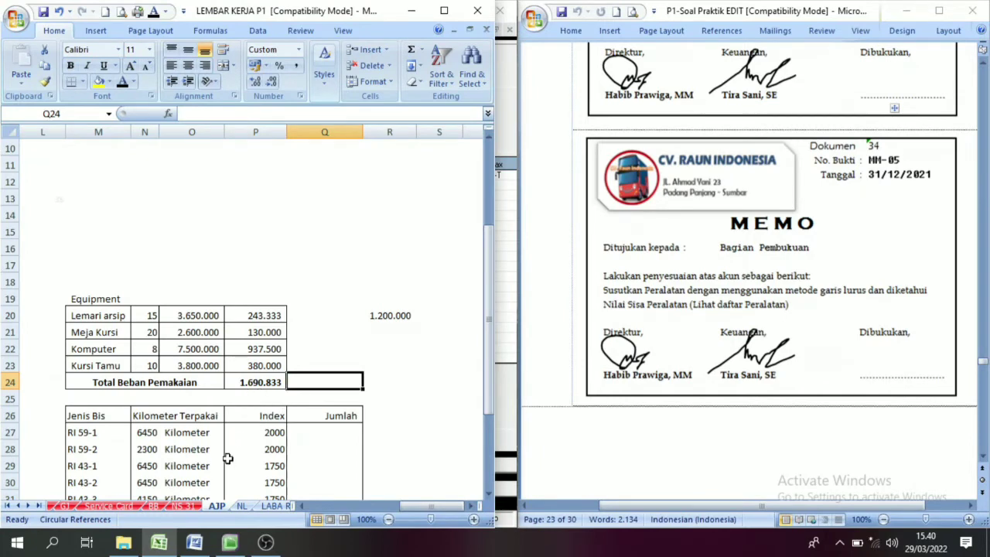
{"action": "left_click", "coordinate": [230, 542]}
{"action": "type", "text": "1.6"}
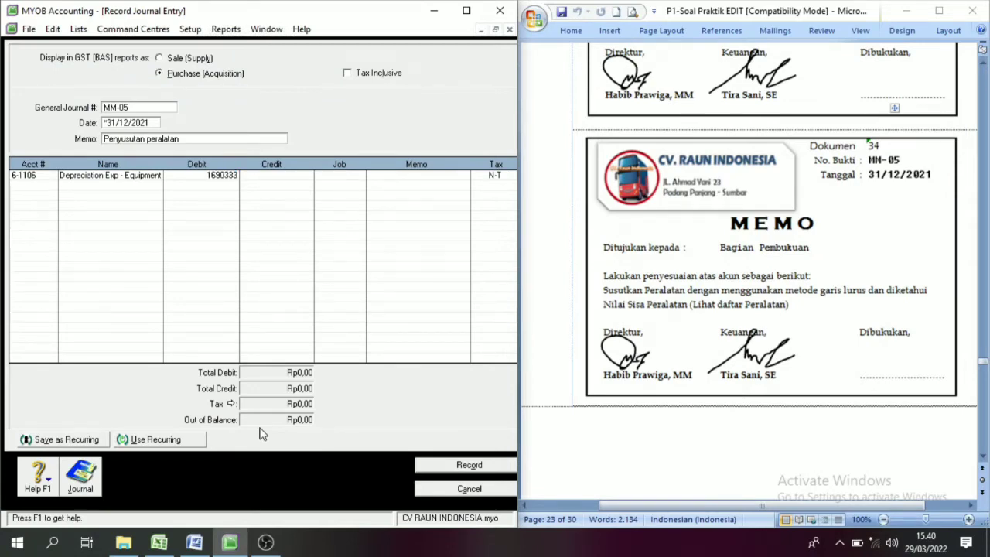
{"action": "type", "text": "90.333"}
{"action": "key", "text": "Return"}
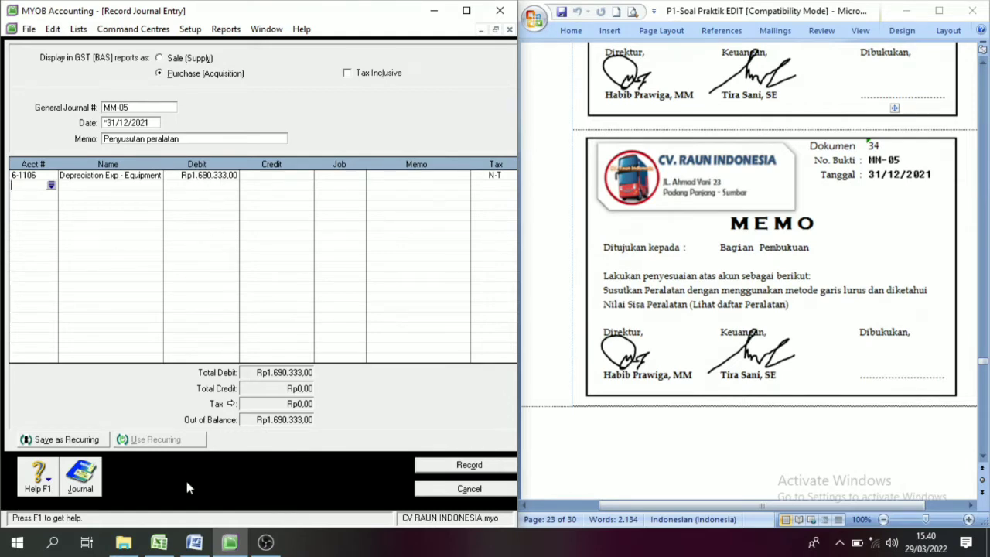
Recheck the total in Excel, then in MYOB credit account 1-2302 Accum. Dep. - Office Equipment with Rp1.690.333,00 on the second line.
{"action": "left_click", "coordinate": [159, 542]}
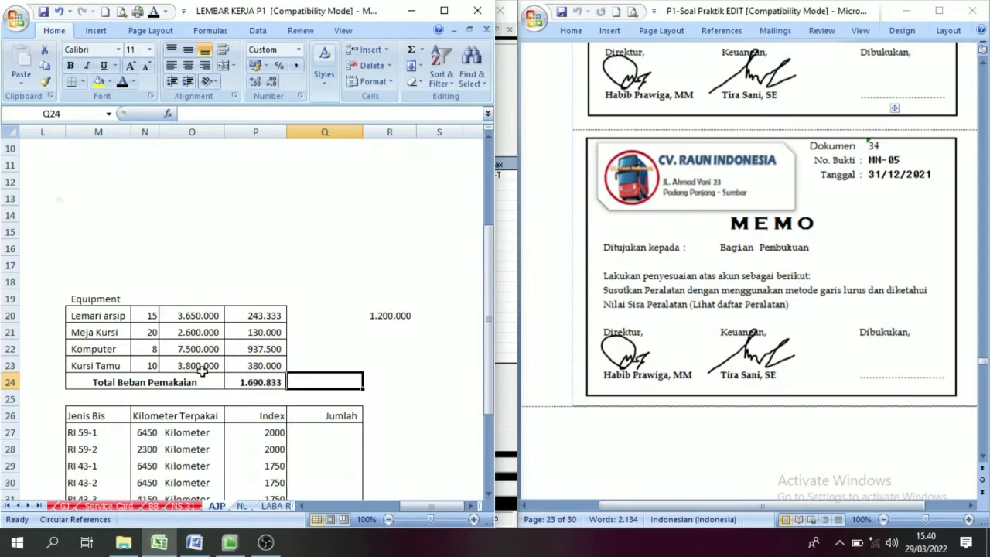
{"action": "left_click", "coordinate": [229, 542]}
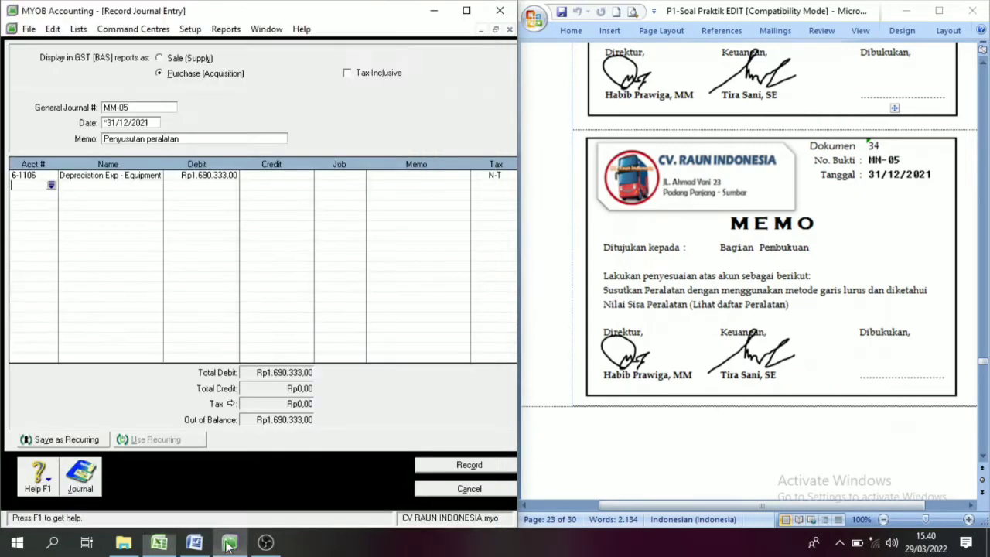
{"action": "left_click", "coordinate": [50, 187]}
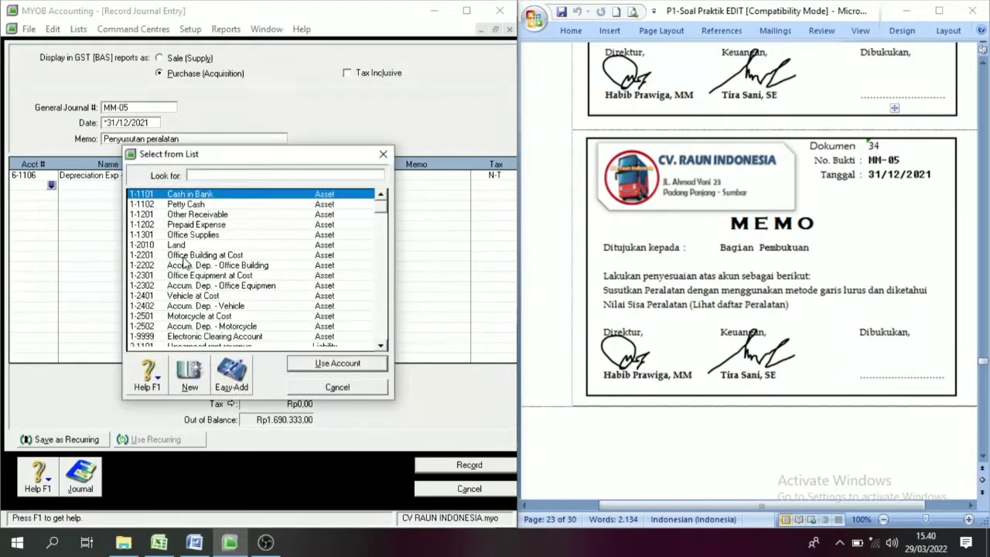
{"action": "left_click", "coordinate": [211, 286]}
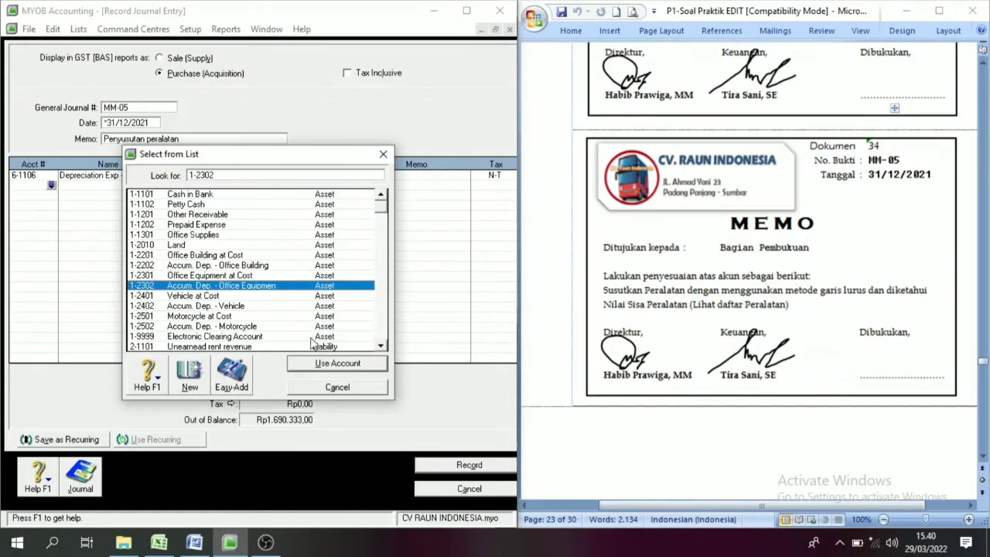
{"action": "left_click", "coordinate": [328, 363]}
{"action": "key", "text": "Tab"}
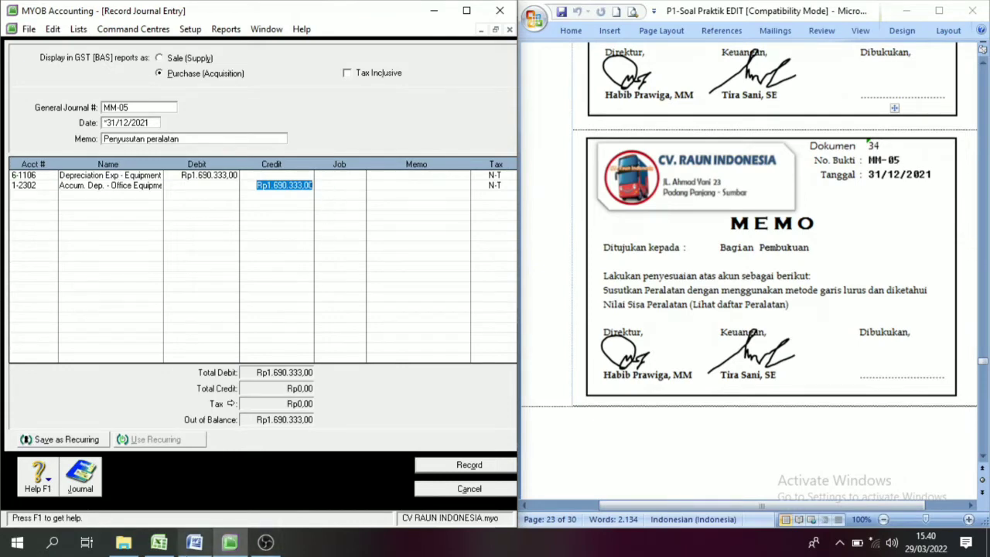
Check the Excel depreciation total once more, return to MYOB and record the MM-05 journal entry.
{"action": "left_click", "coordinate": [159, 542]}
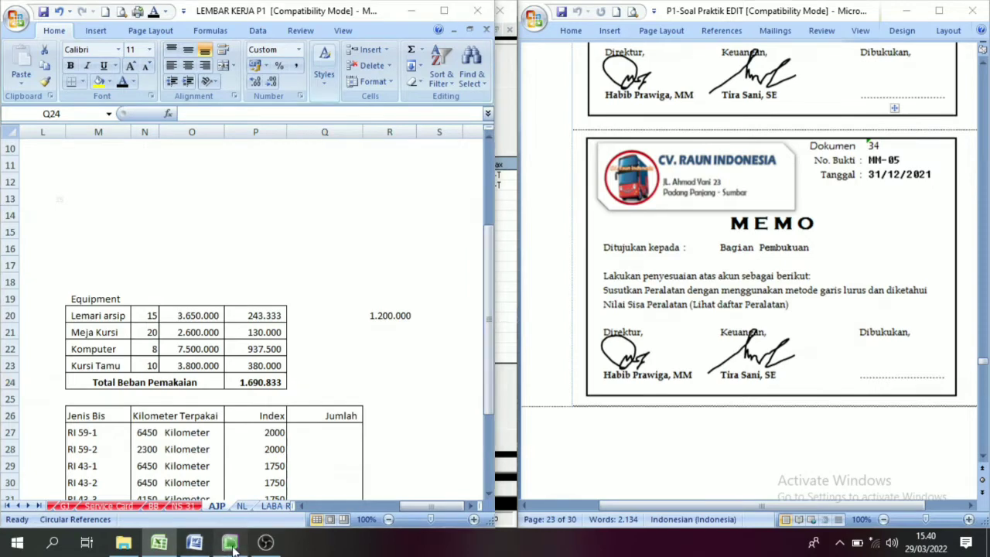
{"action": "left_click", "coordinate": [229, 542]}
{"action": "left_click", "coordinate": [473, 465]}
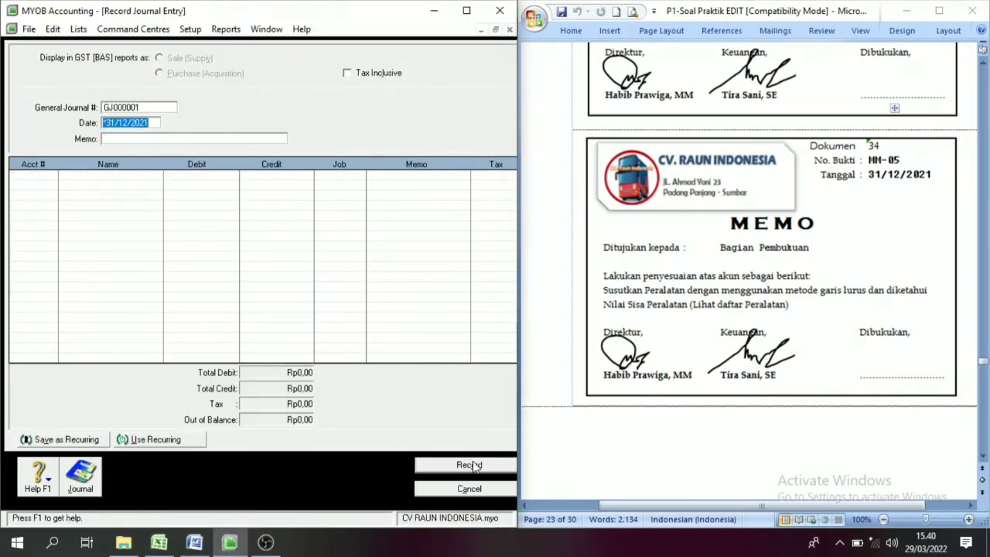
Read memo MM-06 for the bus operating dates, travel days used, kilometres per bus and December operational cost.
{"action": "scroll", "coordinate": [773, 368], "scroll_direction": "down", "scroll_amount": 10}
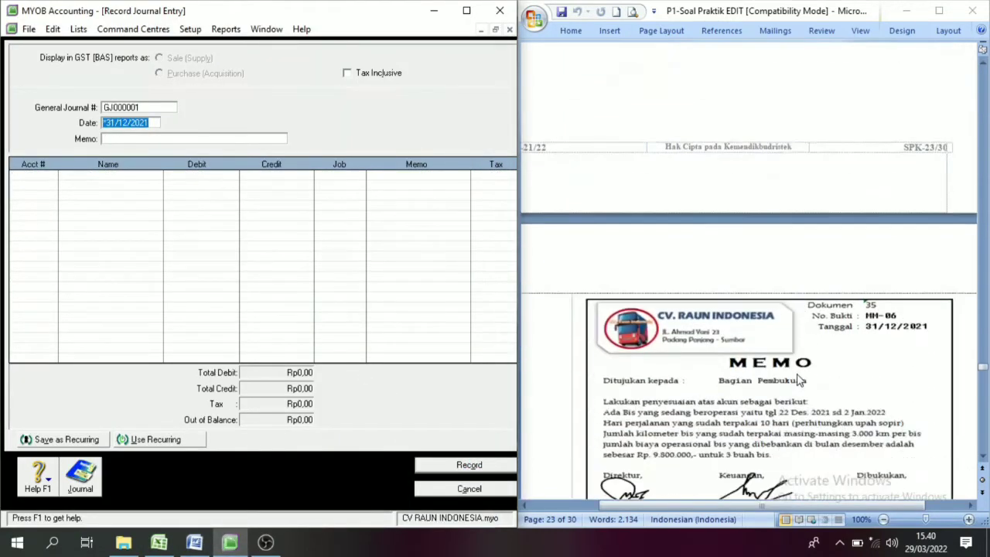
{"action": "scroll", "coordinate": [770, 367], "scroll_direction": "down", "scroll_amount": 3}
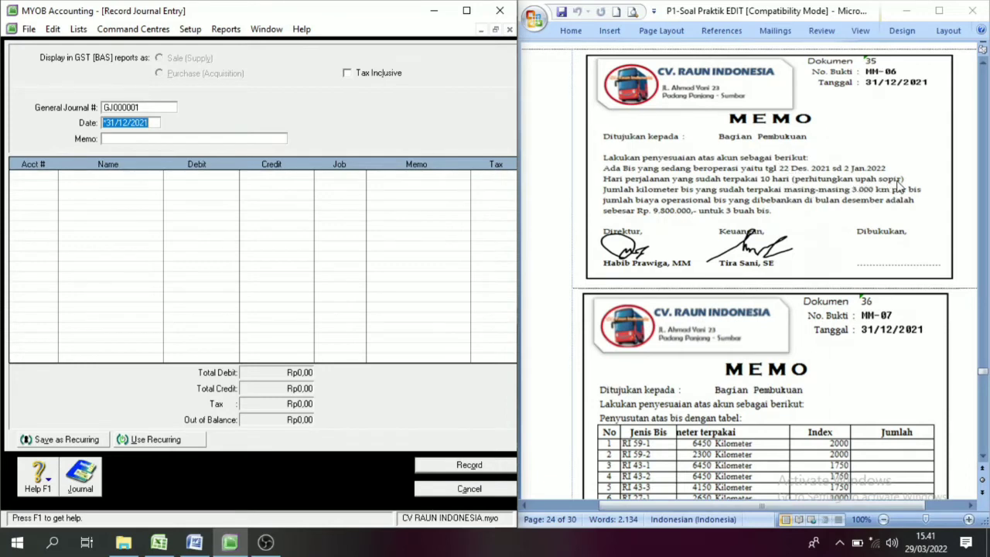
{"action": "left_click", "coordinate": [773, 188]}
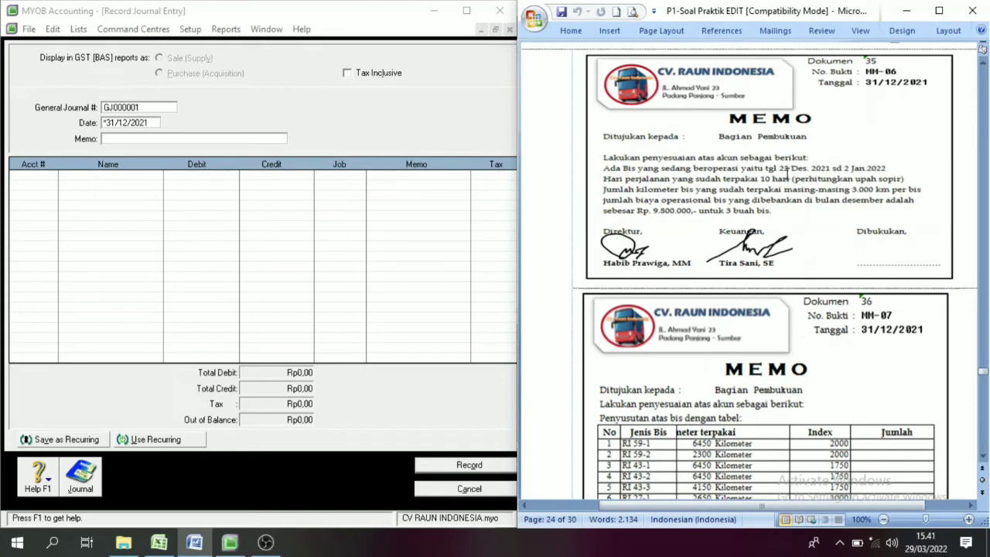
{"action": "scroll", "coordinate": [850, 178], "scroll_direction": "up", "scroll_amount": 1}
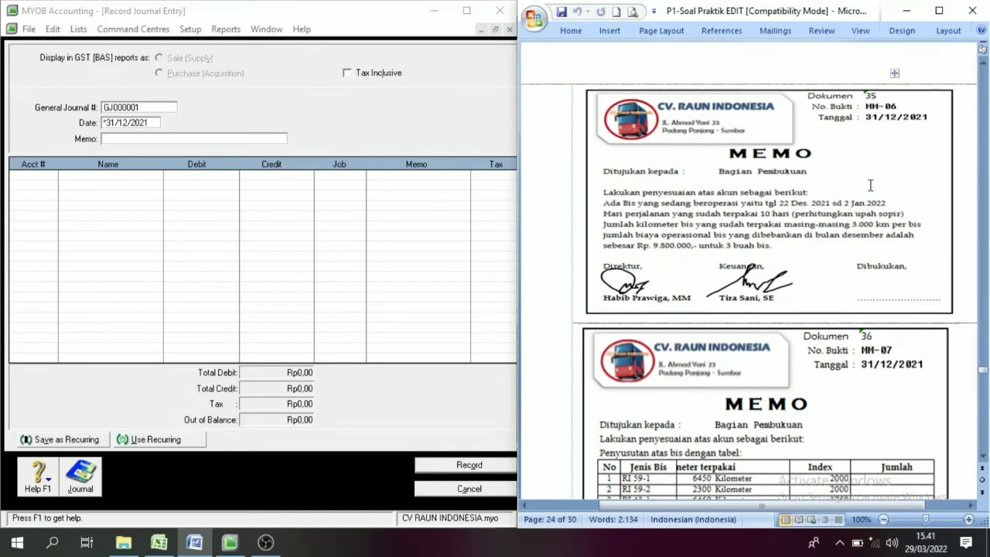
Find vouchers BKM-07 and BKK-10 and examine the bus rental income, driver wages and fuel costs for the 22 December to 2 January trip.
{"action": "scroll", "coordinate": [865, 217], "scroll_direction": "up", "scroll_amount": 6}
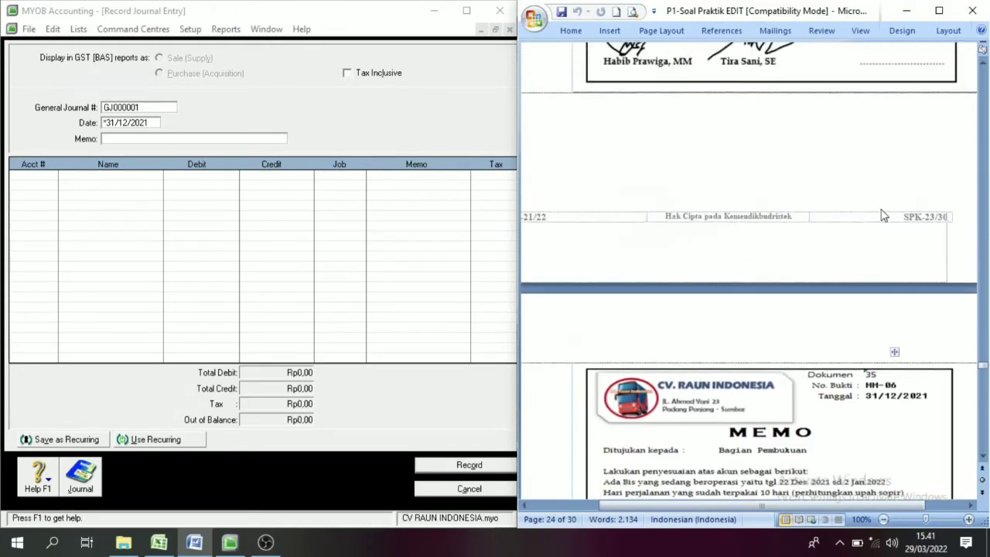
{"action": "left_click", "coordinate": [986, 157]}
{"action": "left_click", "coordinate": [986, 157]}
{"action": "left_click", "coordinate": [986, 157]}
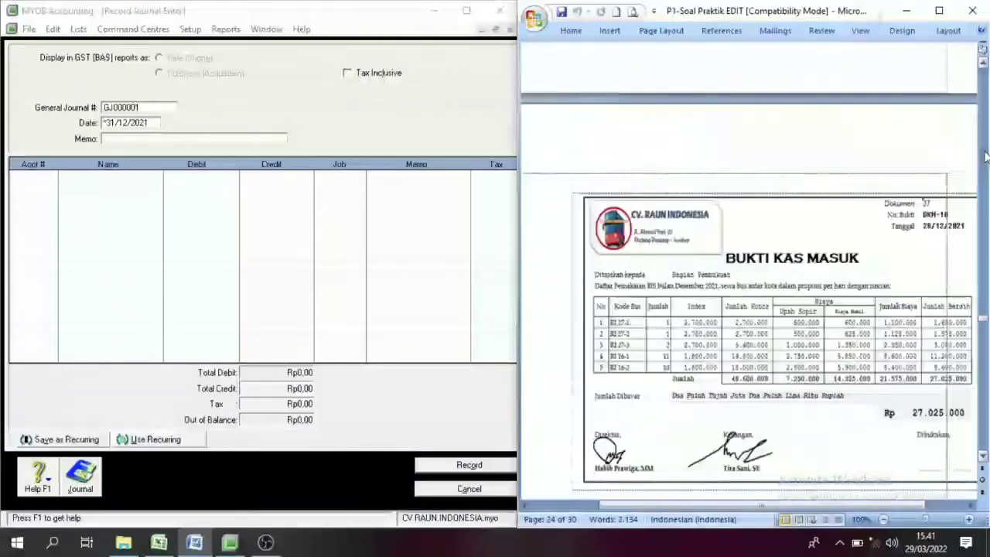
{"action": "left_click", "coordinate": [985, 157]}
{"action": "left_click", "coordinate": [986, 157]}
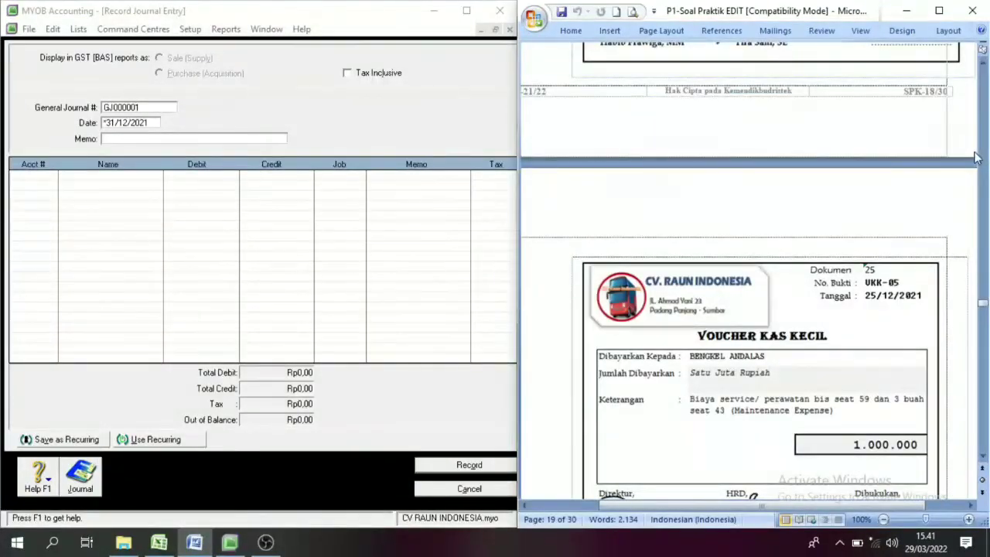
{"action": "left_click", "coordinate": [987, 140]}
{"action": "left_click", "coordinate": [986, 140]}
{"action": "left_click", "coordinate": [987, 140]}
{"action": "scroll", "coordinate": [908, 160], "scroll_direction": "up", "scroll_amount": 10}
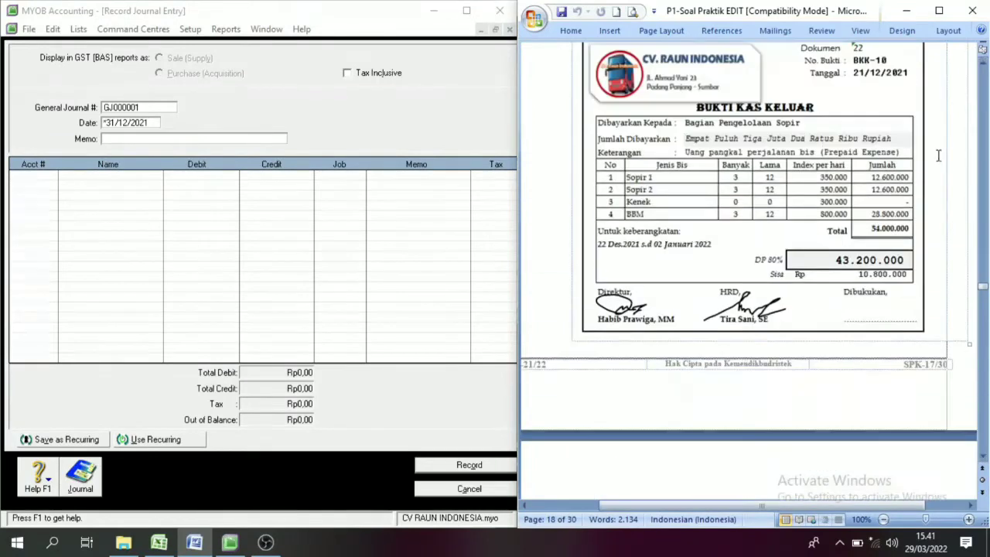
{"action": "scroll", "coordinate": [909, 160], "scroll_direction": "up", "scroll_amount": 3}
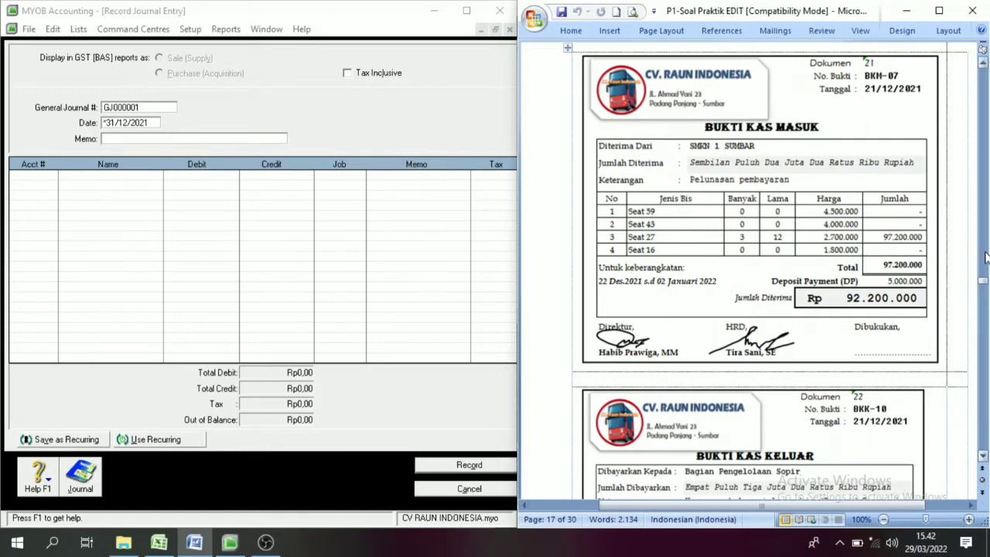
{"action": "scroll", "coordinate": [850, 270], "scroll_direction": "down", "scroll_amount": 6}
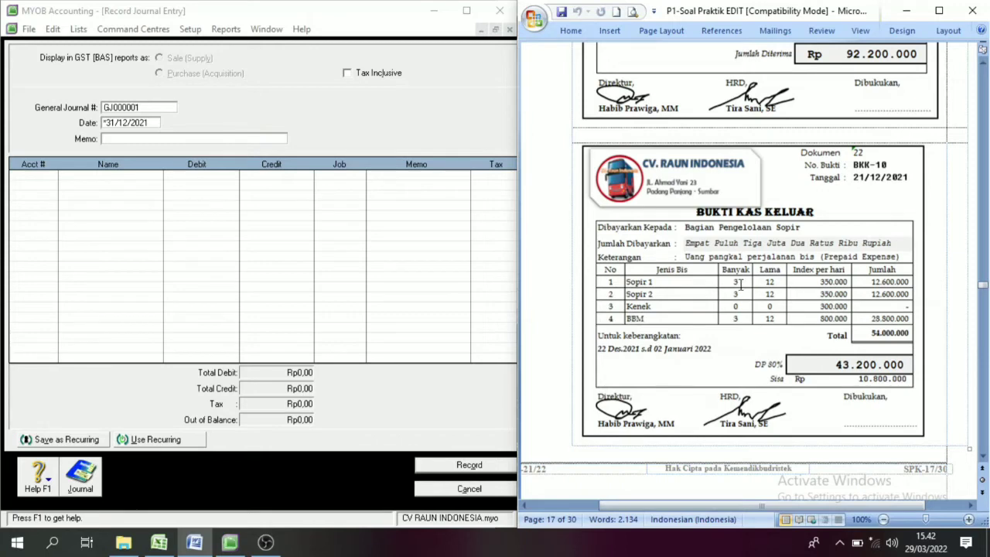
Switch to the Excel AJP worksheet and recolour the hidden driver wage figures in M13:O15 with black font.
{"action": "left_click", "coordinate": [778, 280]}
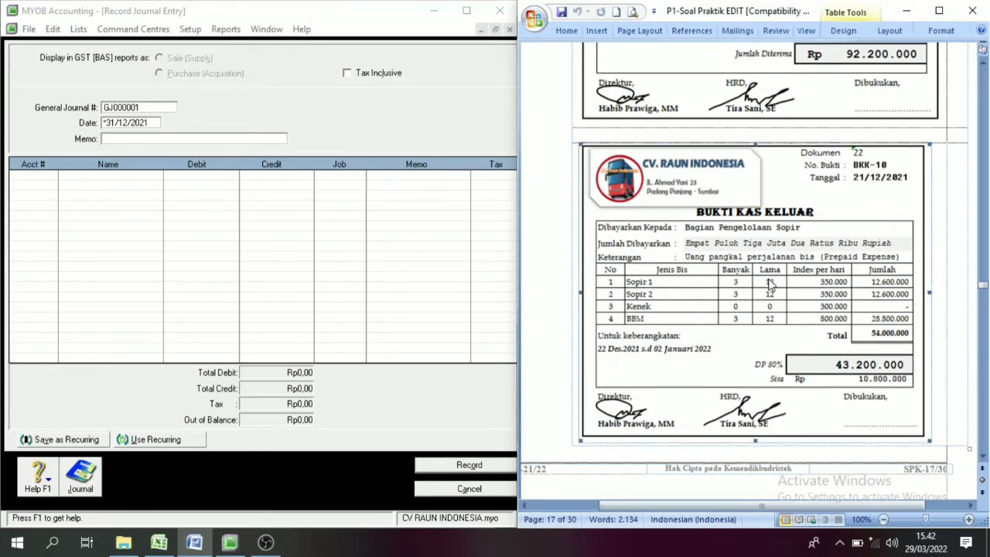
{"action": "left_click", "coordinate": [159, 544]}
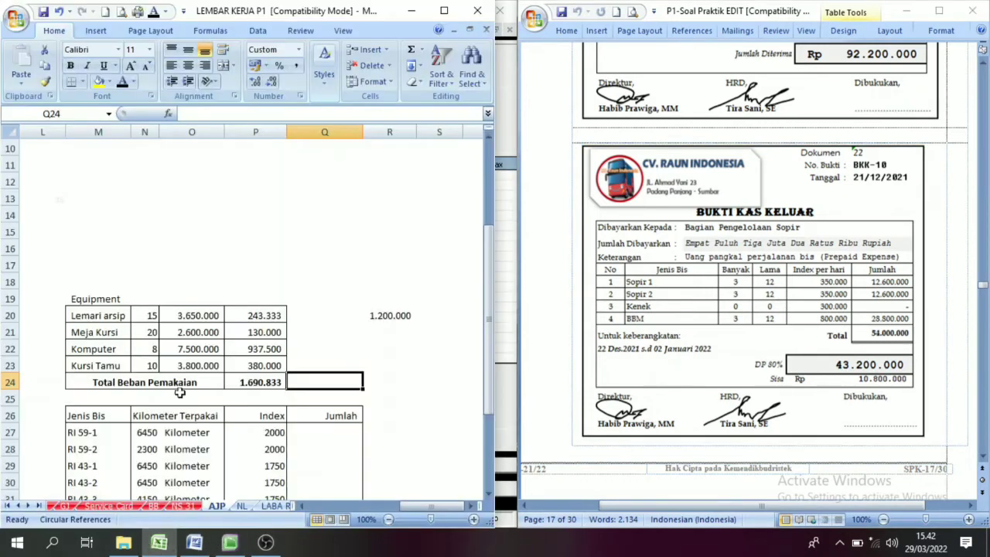
{"action": "left_click_drag", "start_coordinate": [67, 202], "coordinate": [214, 230]}
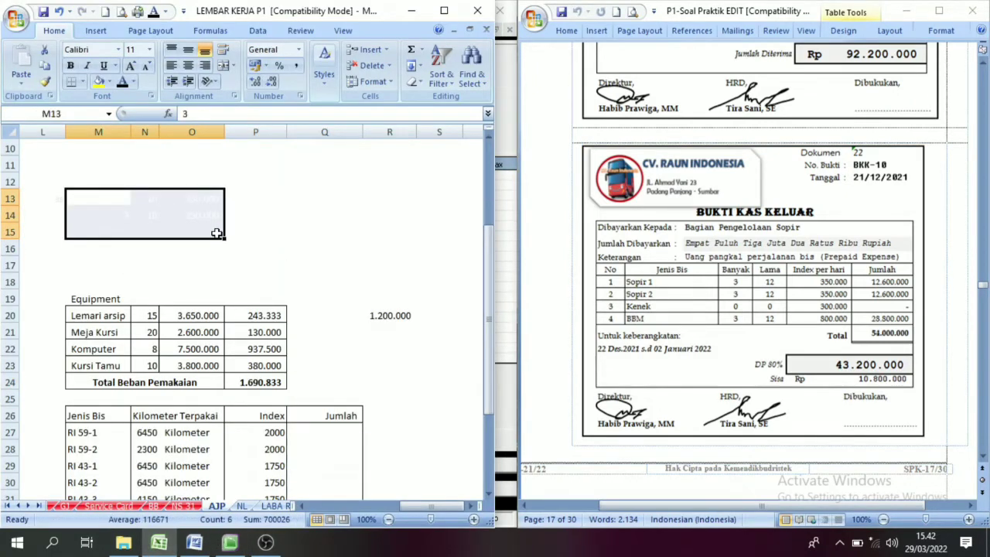
{"action": "left_click", "coordinate": [124, 82]}
{"action": "left_click", "coordinate": [195, 297]}
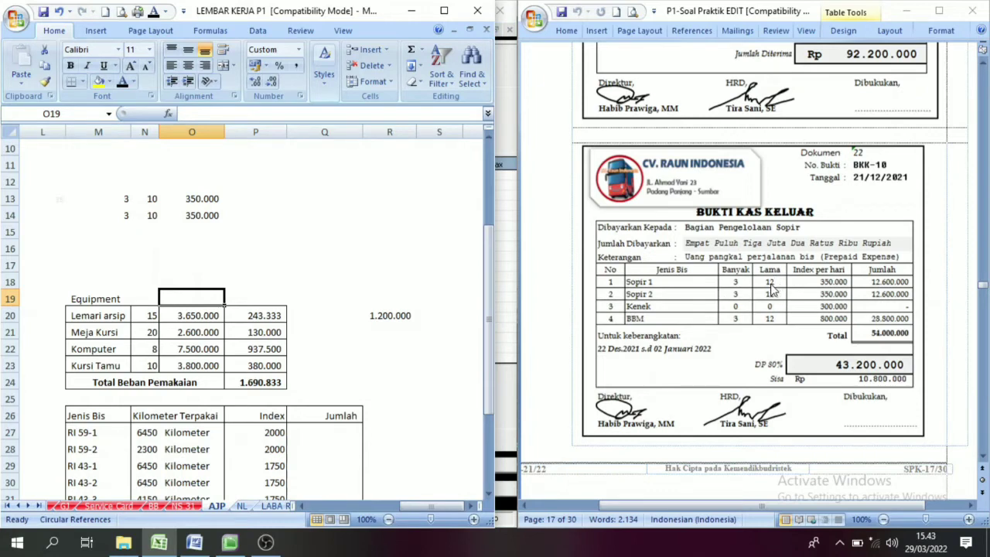
Compare the driver count, travel days and daily rate in rows 13 and 14 with the driver lines of voucher BKK-10.
{"action": "left_click", "coordinate": [147, 199]}
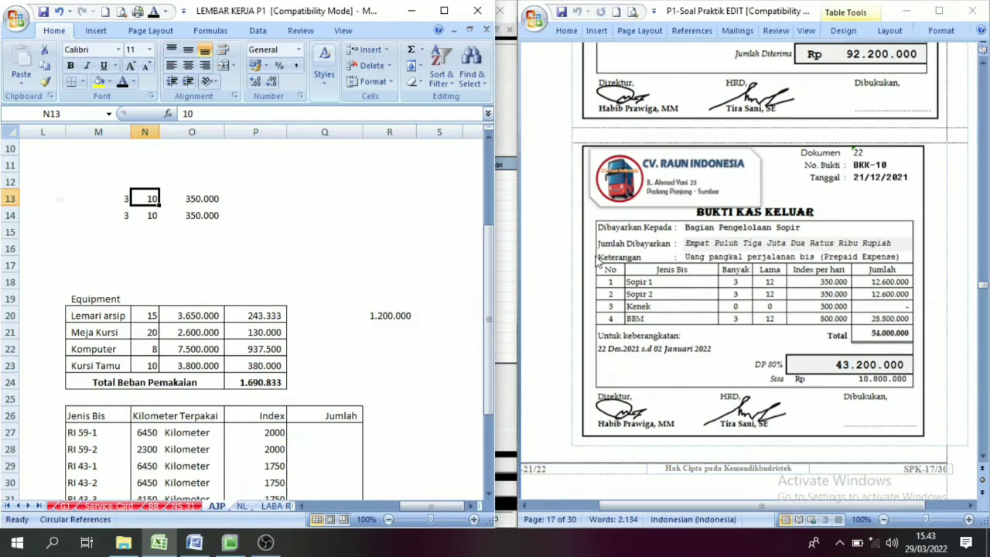
{"action": "left_click", "coordinate": [162, 215]}
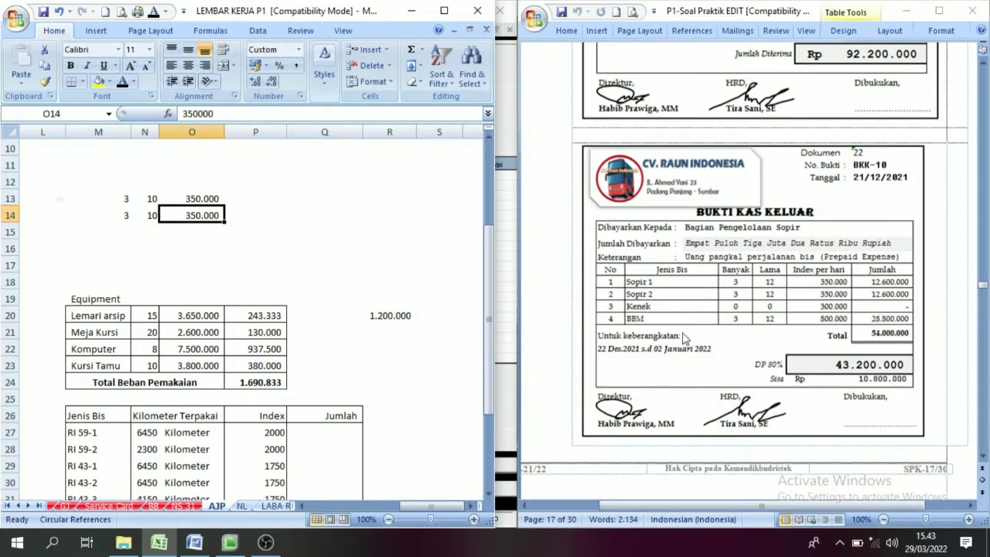
{"action": "left_click", "coordinate": [740, 300]}
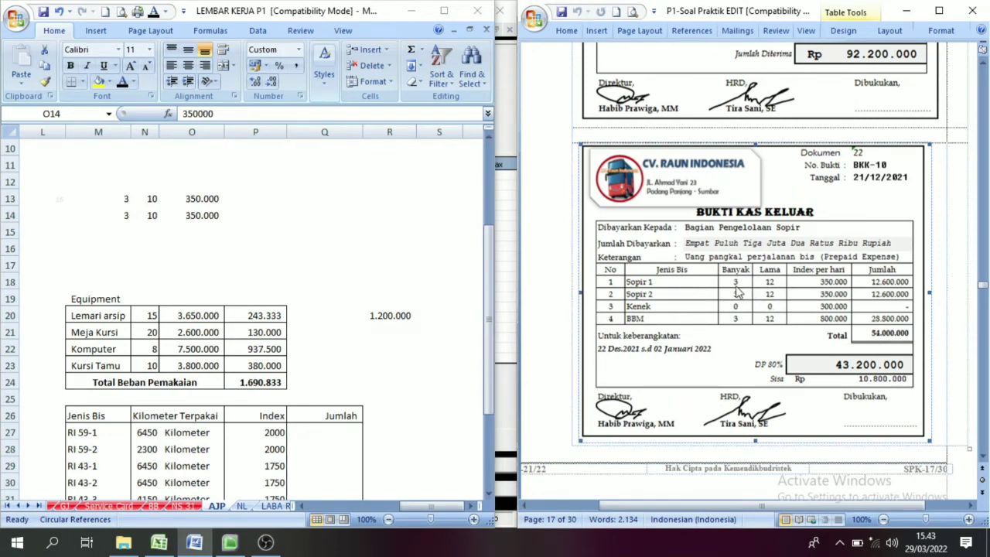
{"action": "left_click", "coordinate": [157, 216]}
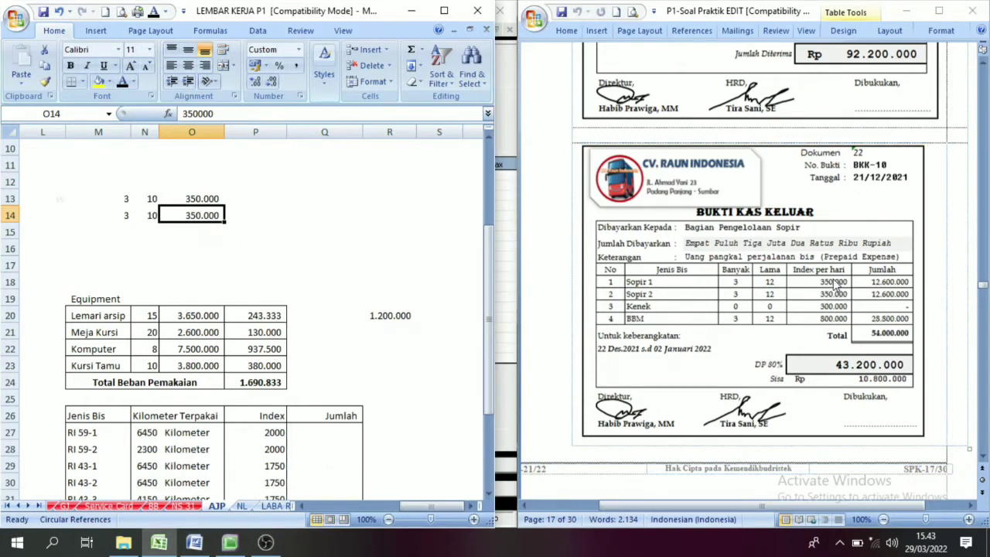
{"action": "left_click", "coordinate": [203, 203]}
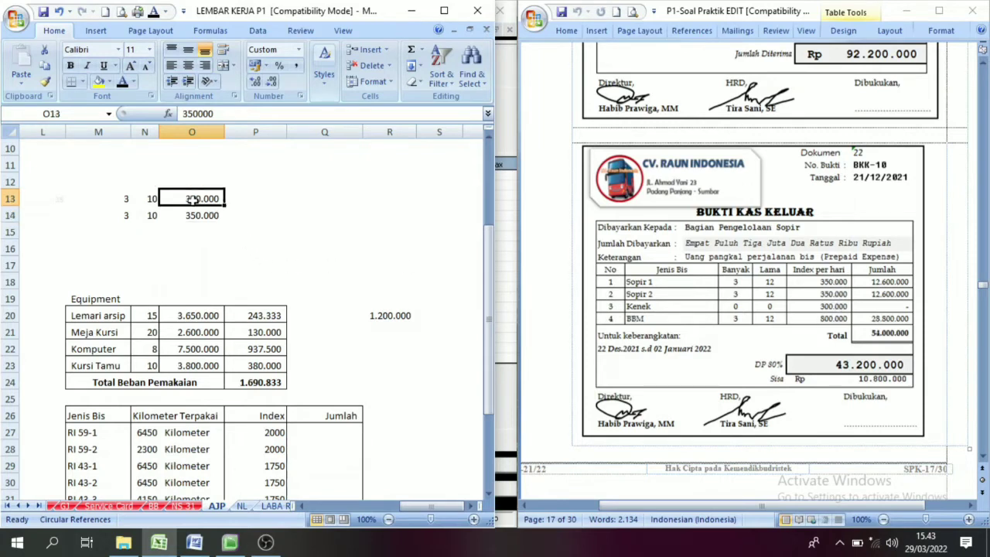
{"action": "left_click", "coordinate": [150, 200]}
{"action": "left_click", "coordinate": [236, 200]}
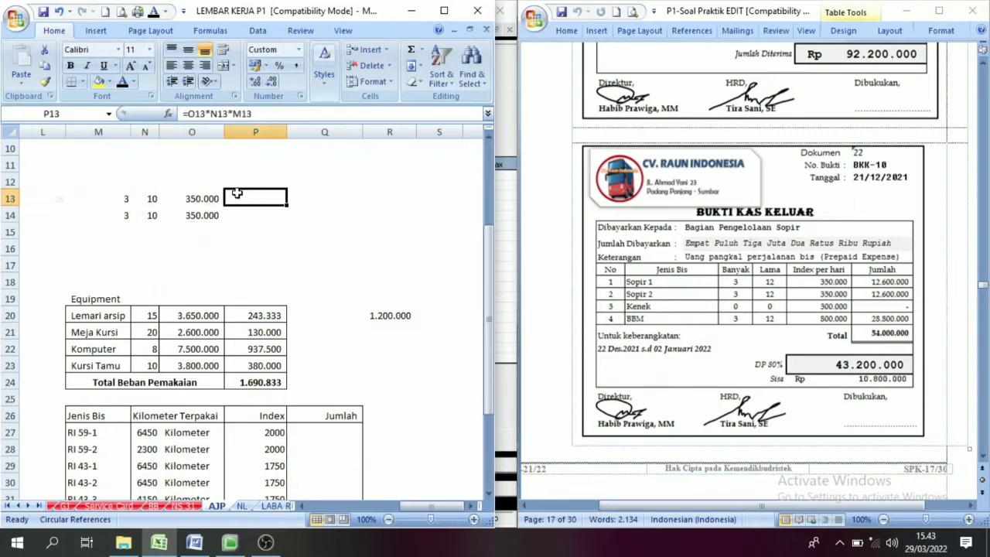
{"action": "left_click", "coordinate": [125, 199]}
{"action": "left_click", "coordinate": [148, 200]}
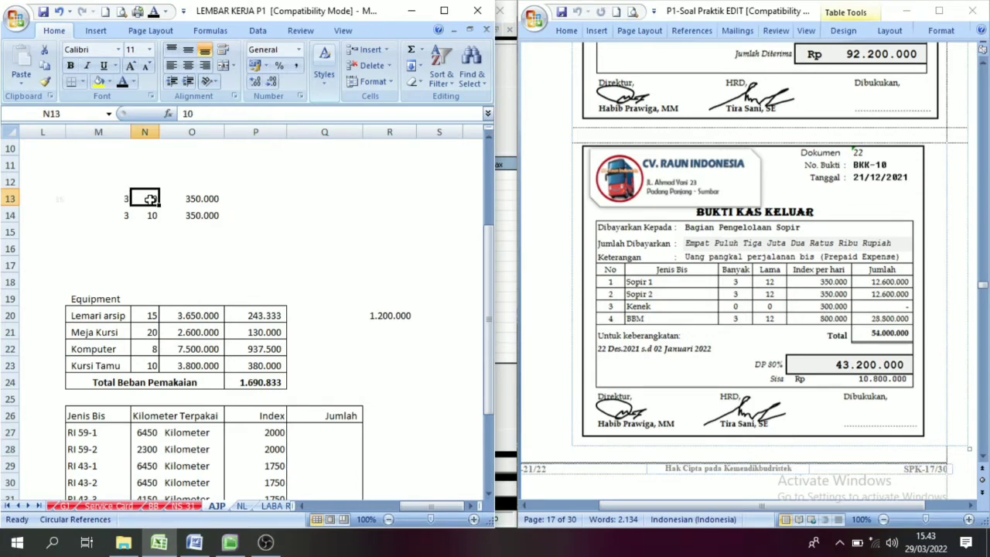
{"action": "left_click", "coordinate": [211, 199]}
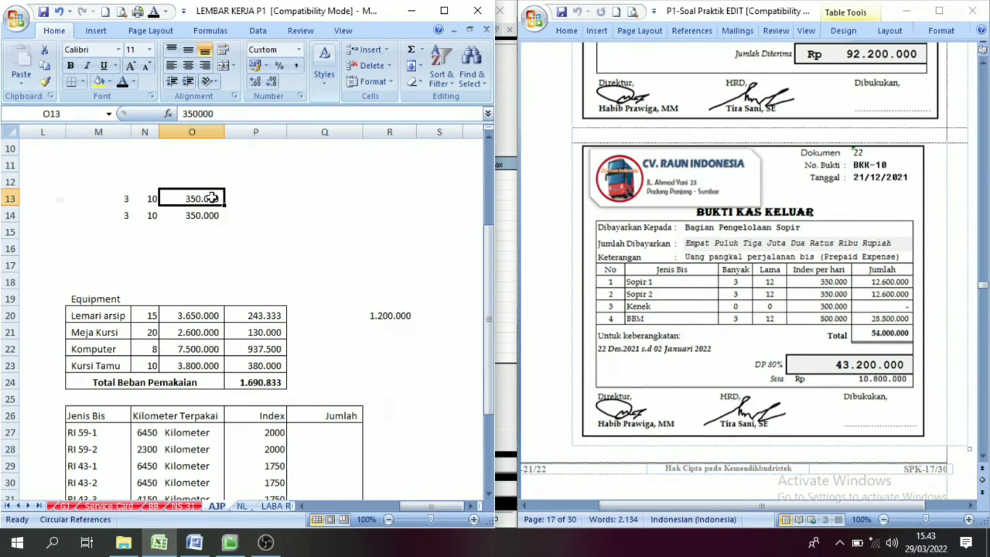
Reveal the calculated wage amounts for both drivers in P13 and P14 by applying black font.
{"action": "left_click", "coordinate": [258, 198]}
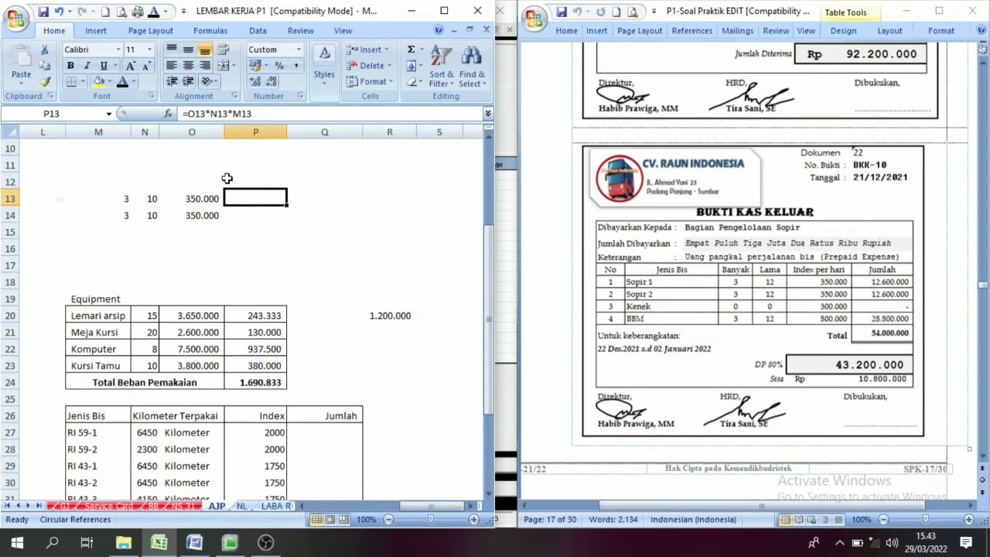
{"action": "left_click", "coordinate": [123, 84]}
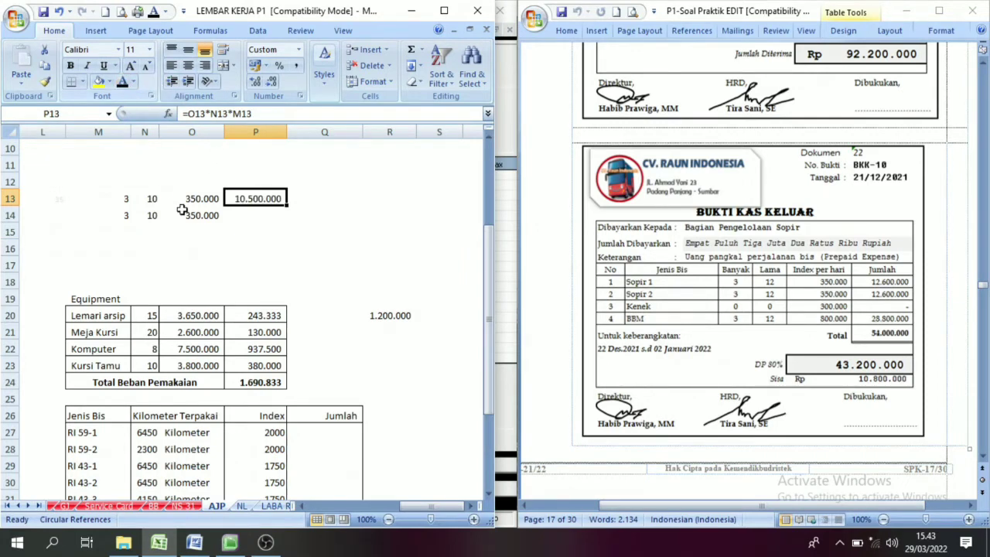
{"action": "left_click", "coordinate": [251, 217]}
{"action": "left_click", "coordinate": [123, 84]}
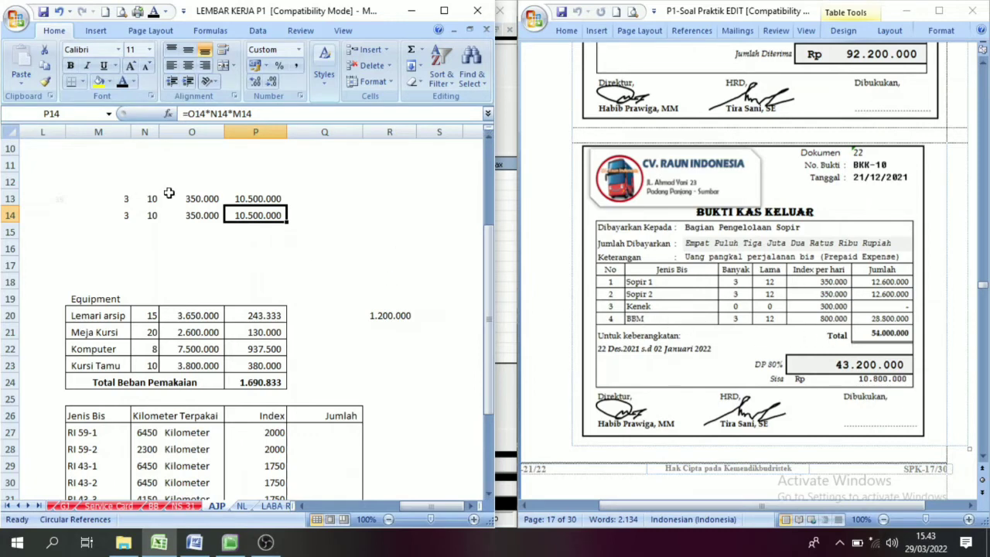
Reveal the driver wage total in P15 with black font and make it bold.
{"action": "left_click", "coordinate": [257, 231]}
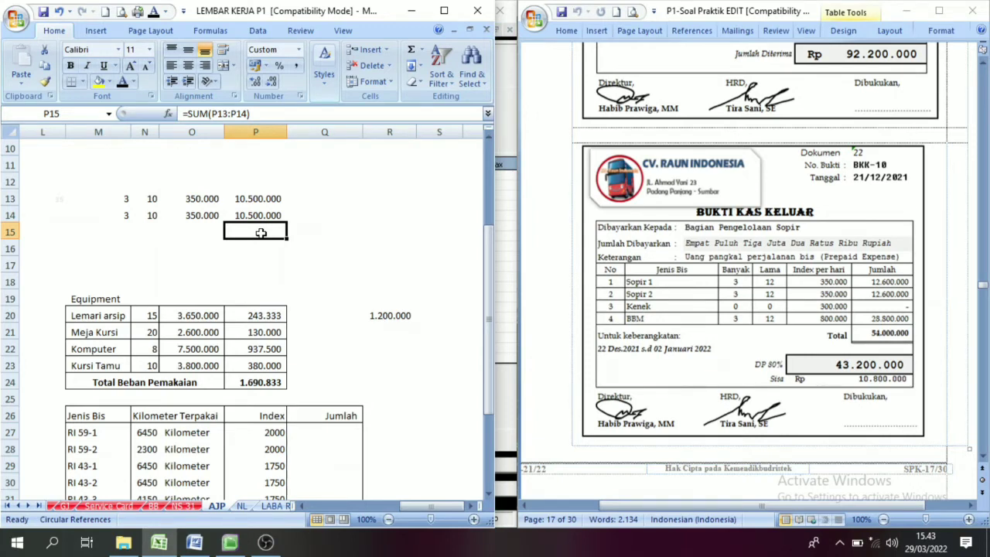
{"action": "left_click_drag", "start_coordinate": [258, 198], "coordinate": [260, 218]}
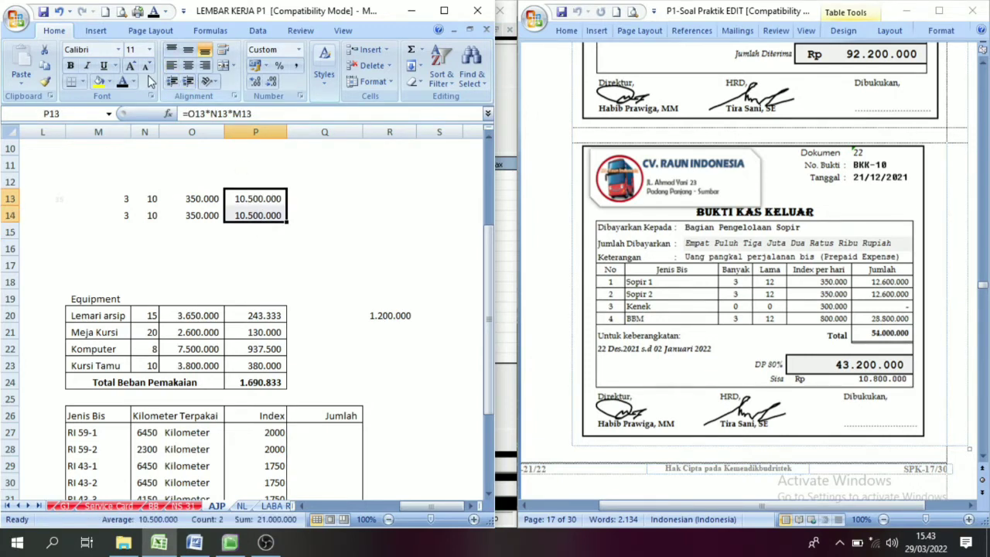
{"action": "left_click", "coordinate": [252, 231]}
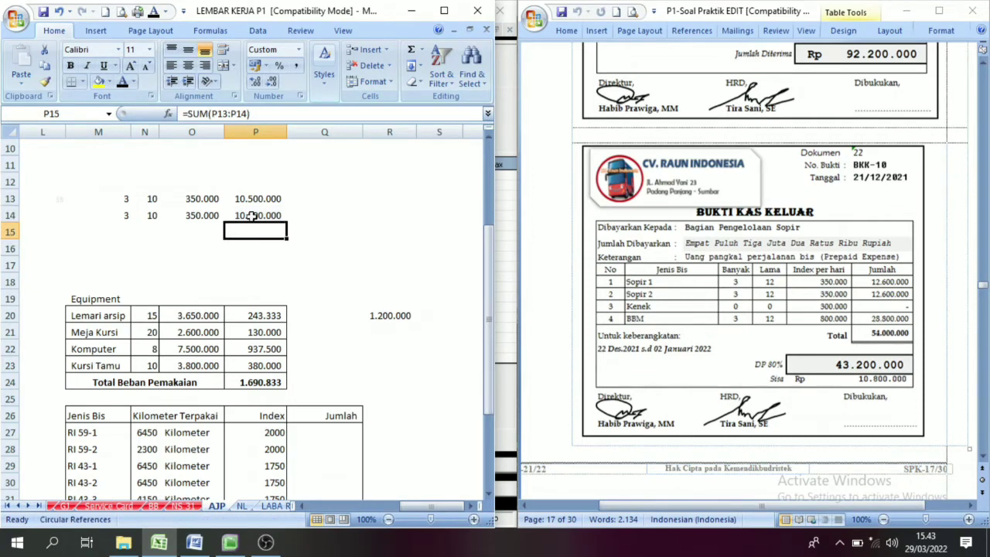
{"action": "left_click", "coordinate": [122, 82]}
{"action": "left_click", "coordinate": [281, 245]}
{"action": "left_click", "coordinate": [244, 229]}
{"action": "left_click", "coordinate": [71, 65]}
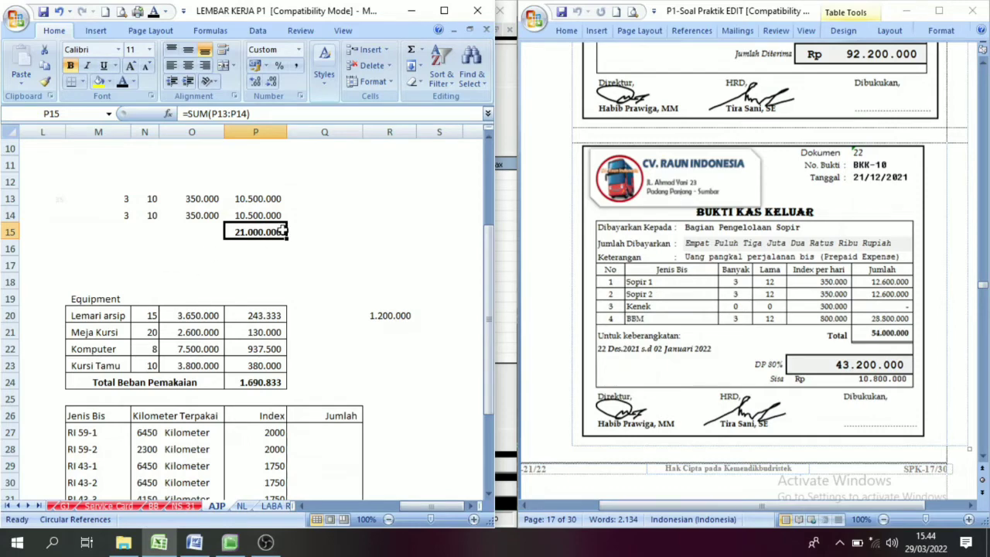
{"action": "left_click", "coordinate": [364, 245]}
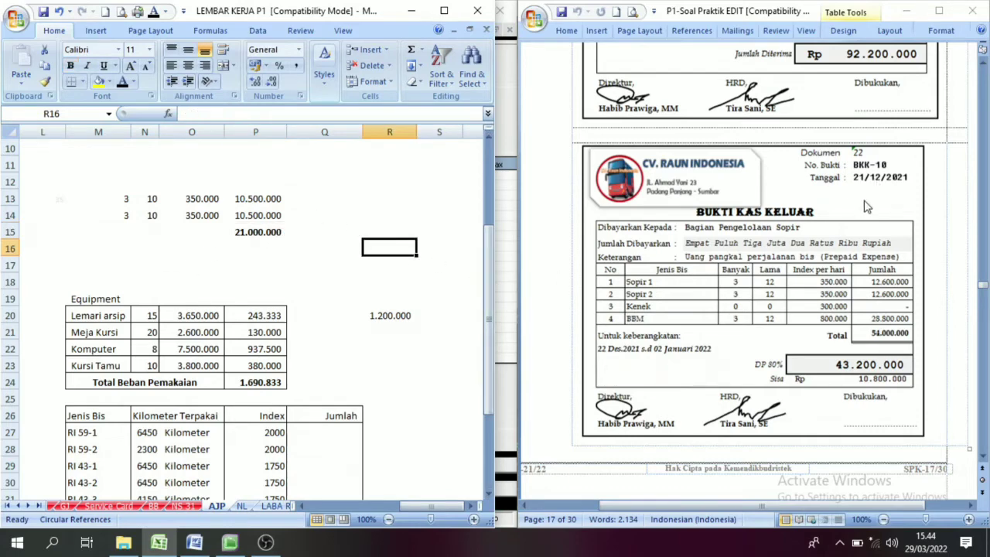
Return to memo MM-06 in the Word document and reread its travel days, kilometres and operational cost instructions.
{"action": "scroll", "coordinate": [976, 355], "scroll_direction": "down", "scroll_amount": 15}
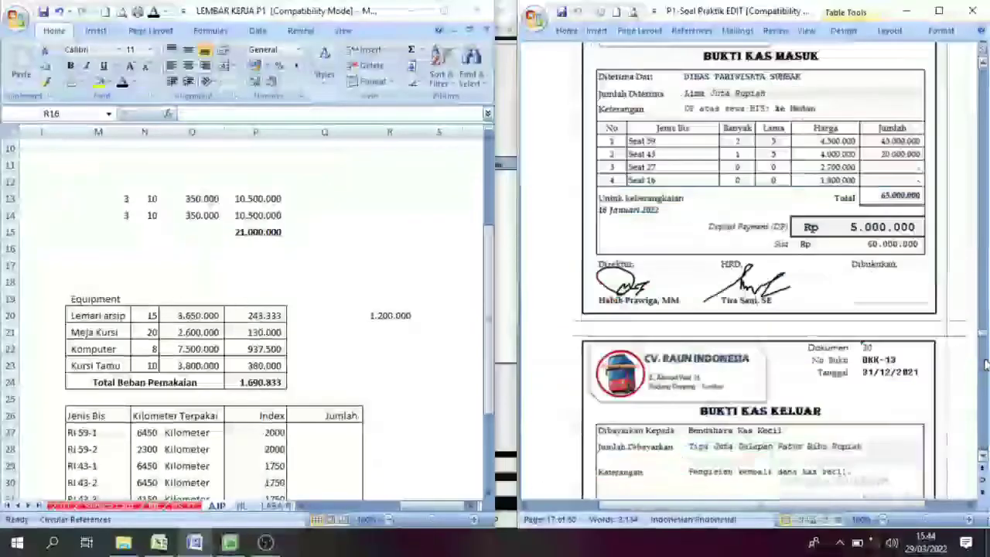
{"action": "scroll", "coordinate": [936, 320], "scroll_direction": "down", "scroll_amount": 10}
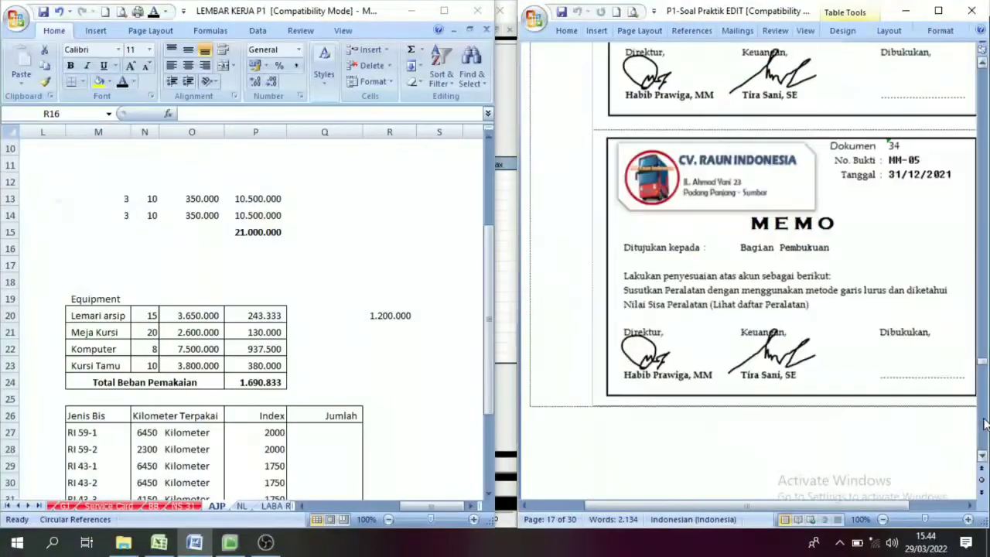
{"action": "scroll", "coordinate": [836, 368], "scroll_direction": "down", "scroll_amount": 3}
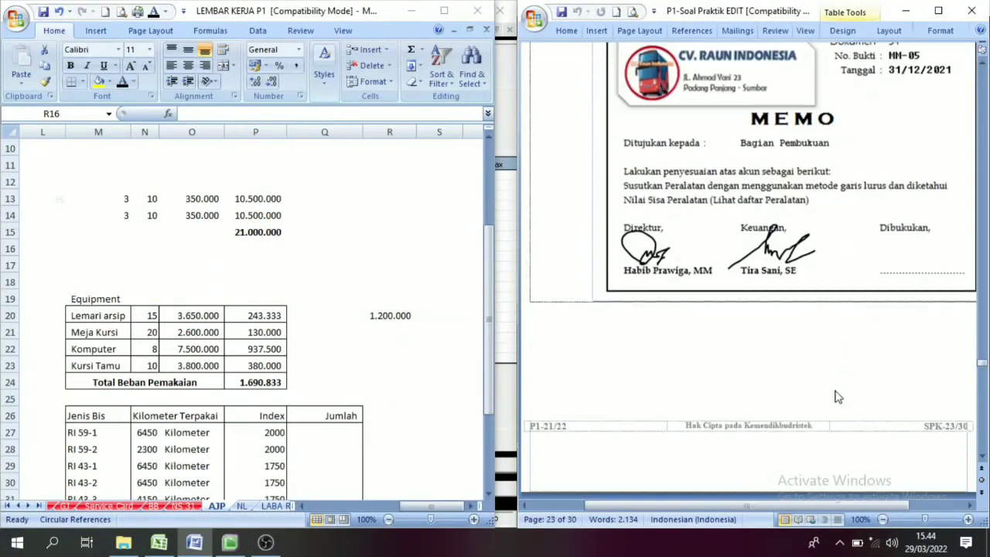
{"action": "scroll", "coordinate": [835, 406], "scroll_direction": "down", "scroll_amount": 6}
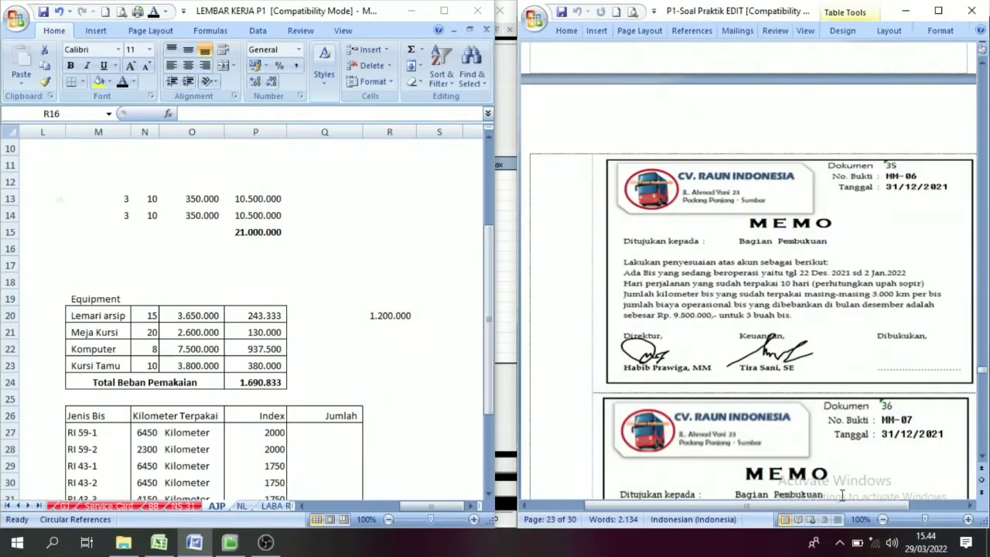
{"action": "left_click_drag", "start_coordinate": [861, 503], "coordinate": [874, 502]}
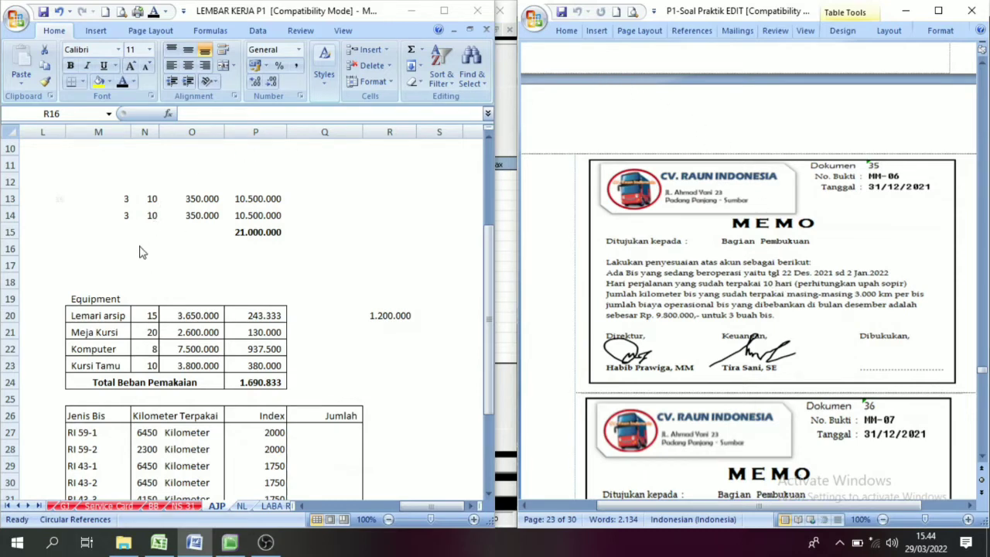
Check the Excel driver count, days, daily rate and wage amounts in M13:P14 against memo MM-06.
{"action": "left_click", "coordinate": [130, 204]}
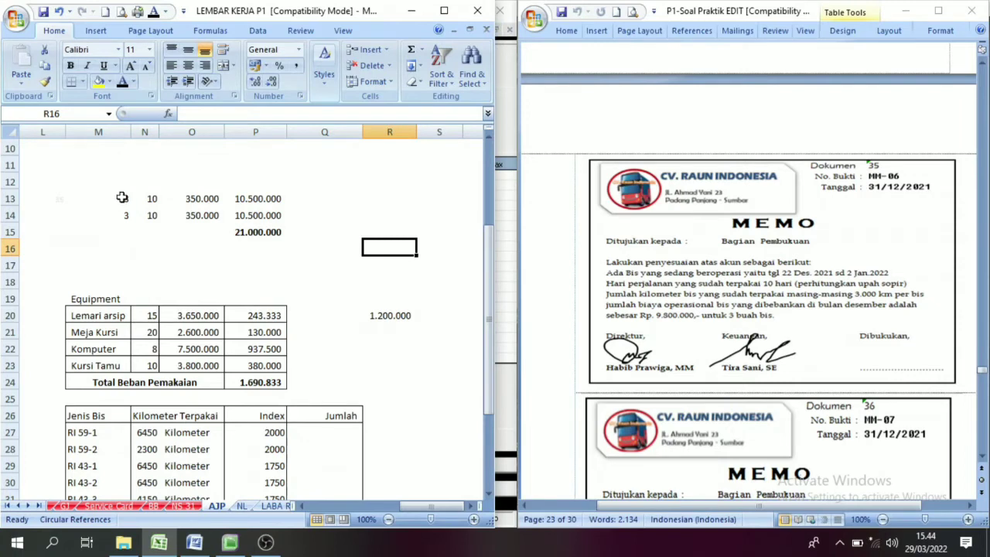
{"action": "left_click", "coordinate": [126, 200]}
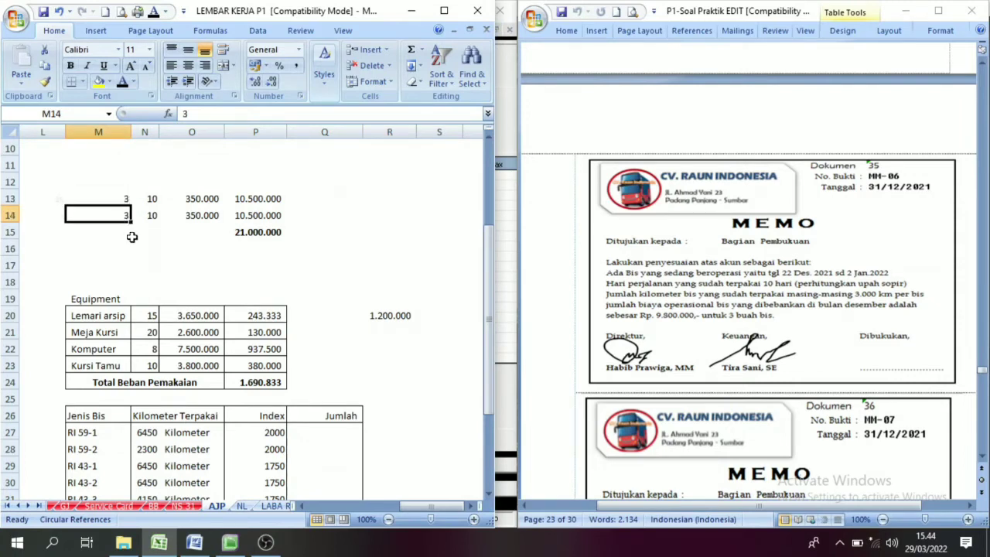
{"action": "left_click", "coordinate": [152, 197]}
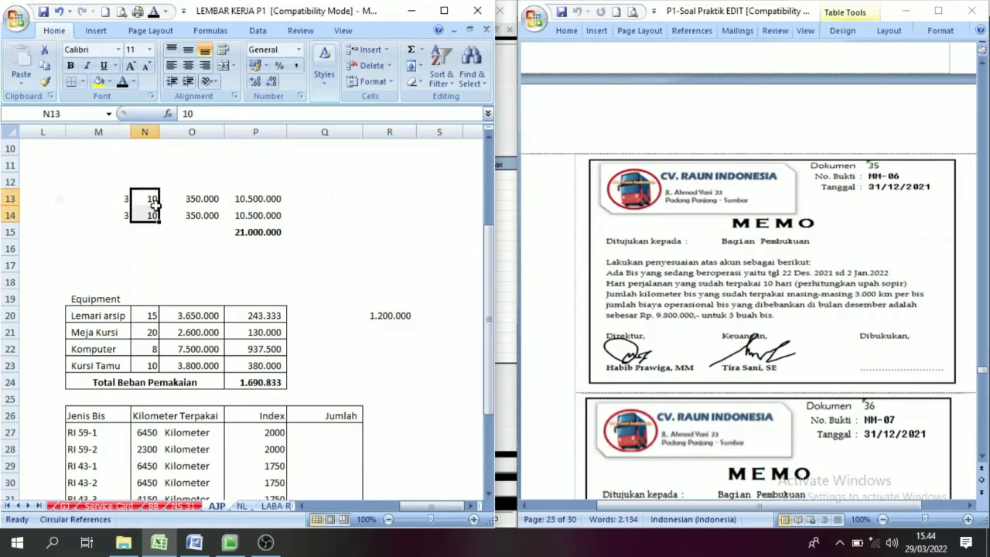
{"action": "left_click", "coordinate": [121, 198]}
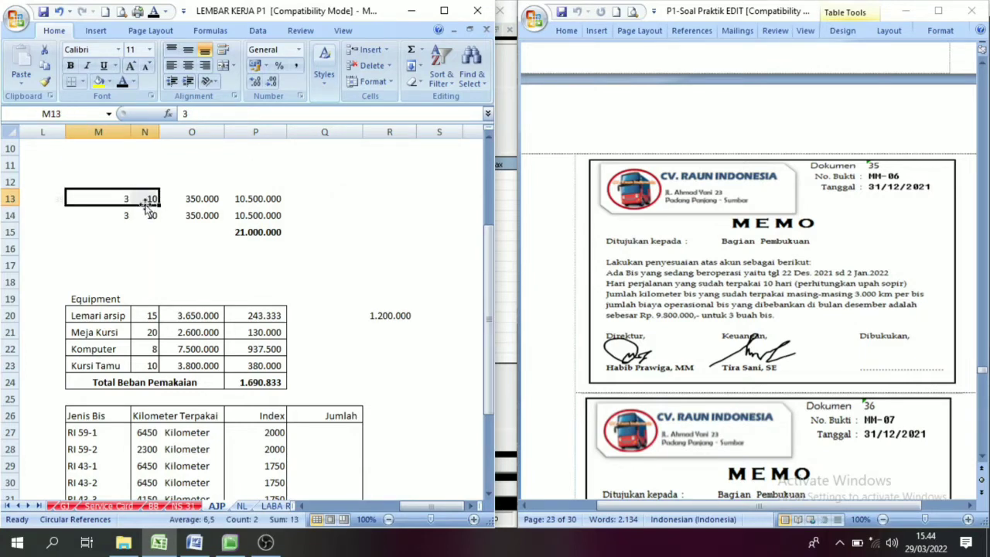
{"action": "left_click_drag", "start_coordinate": [123, 215], "coordinate": [150, 214]}
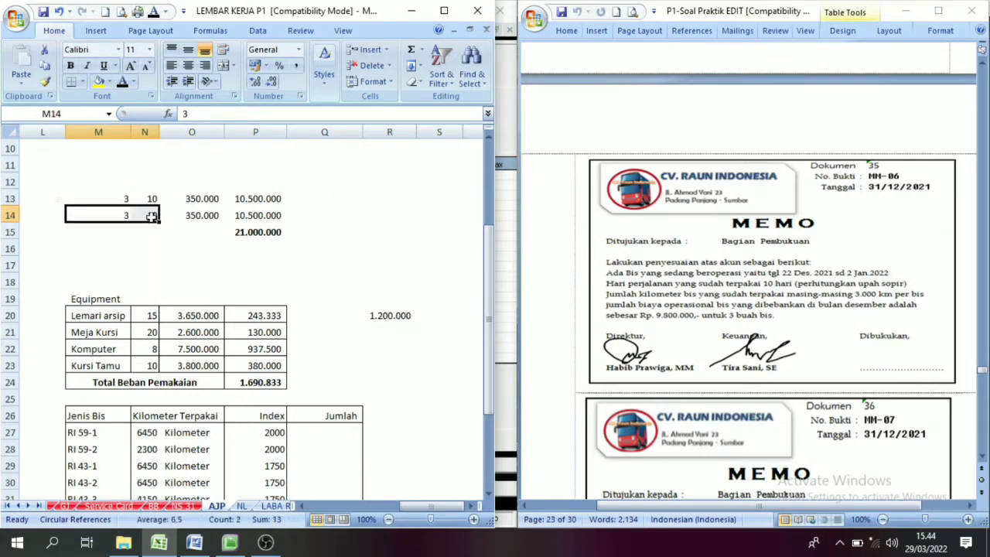
{"action": "left_click", "coordinate": [194, 200]}
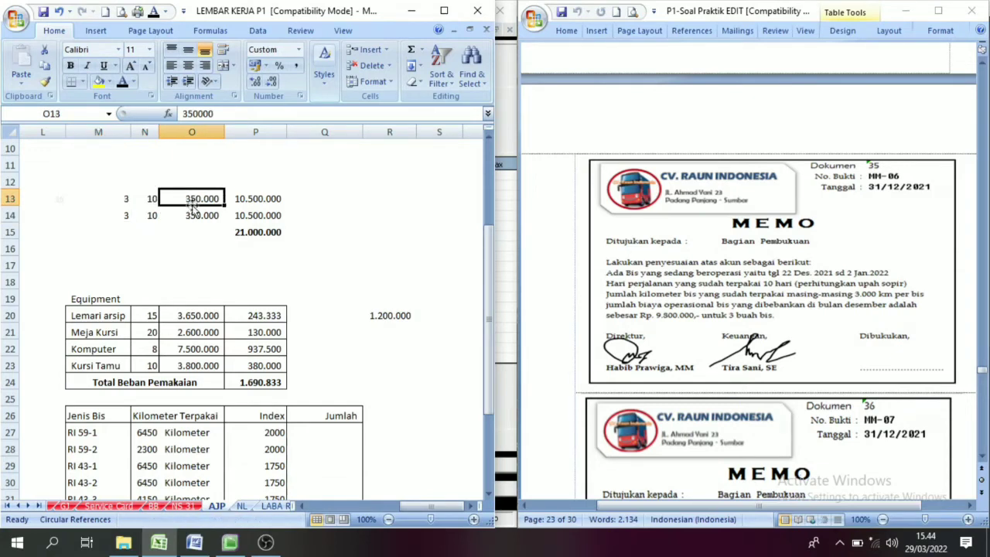
{"action": "left_click_drag", "start_coordinate": [185, 199], "coordinate": [261, 216]}
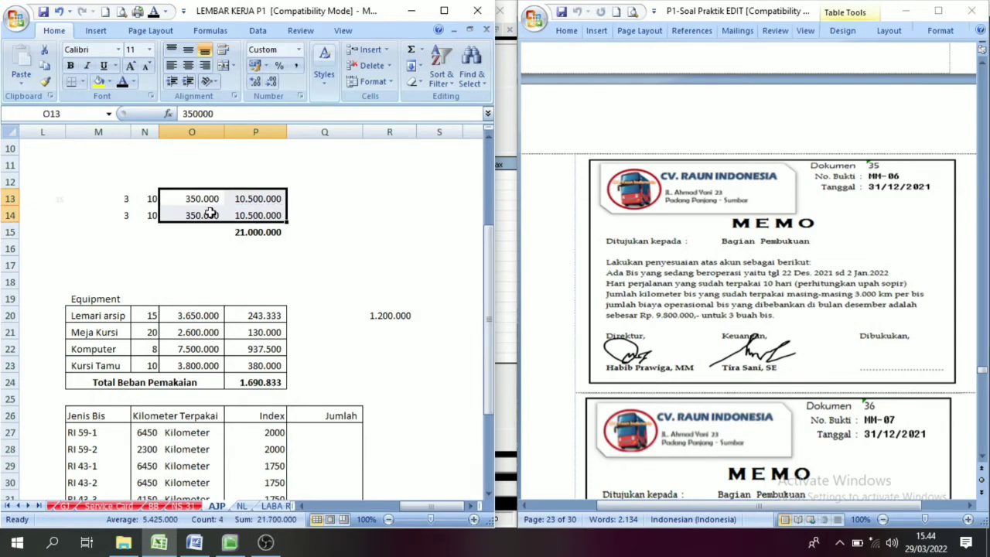
{"action": "left_click_drag", "start_coordinate": [108, 195], "coordinate": [262, 217]}
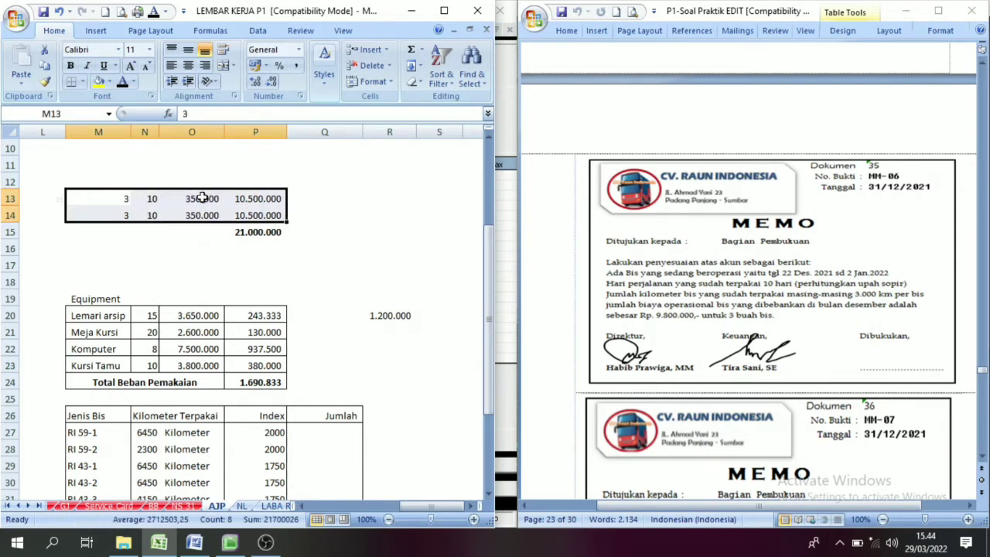
{"action": "left_click", "coordinate": [255, 199]}
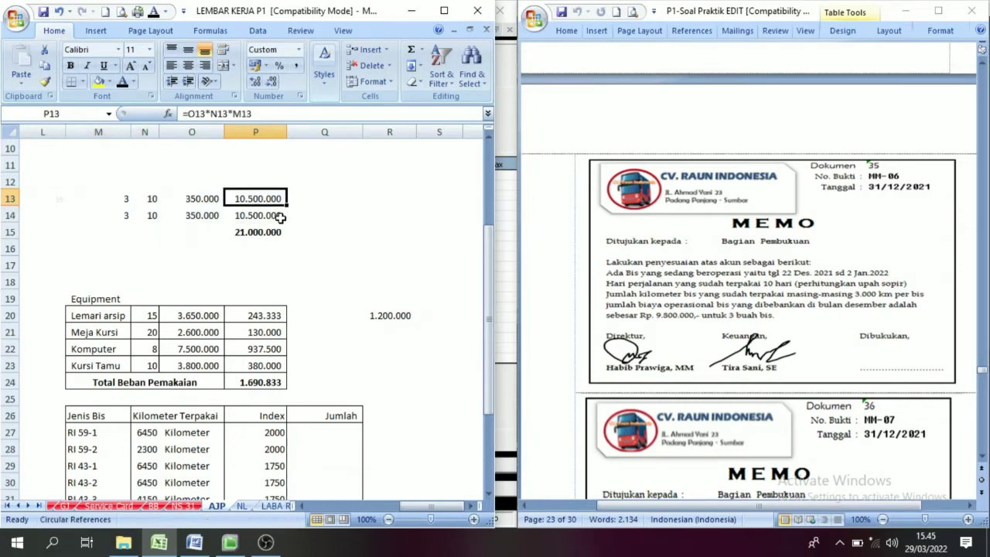
{"action": "left_click", "coordinate": [256, 211]}
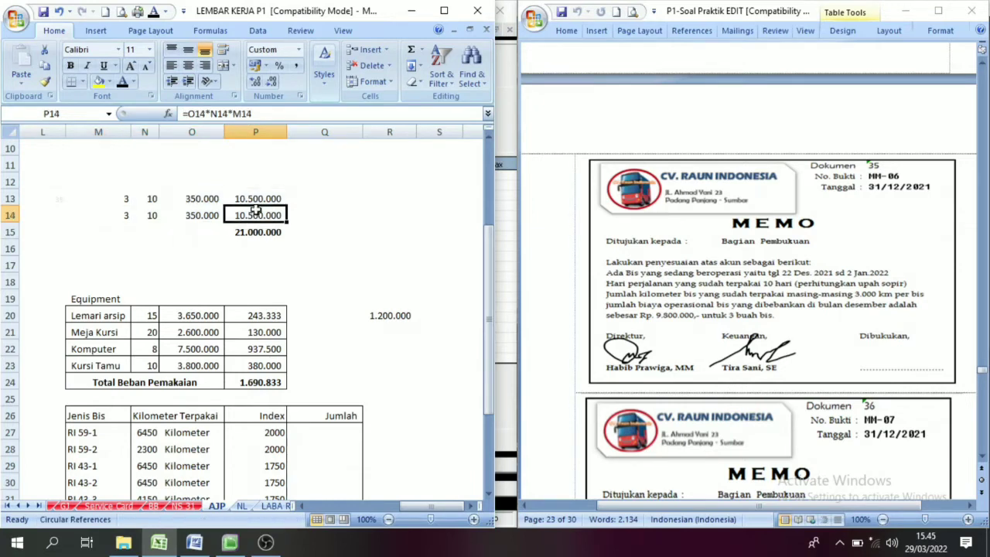
Enter the bus operational cost 9800000 in P16, under the driver wage total, and apply comma style without changing the other amounts.
{"action": "left_click_drag", "start_coordinate": [252, 198], "coordinate": [243, 230]}
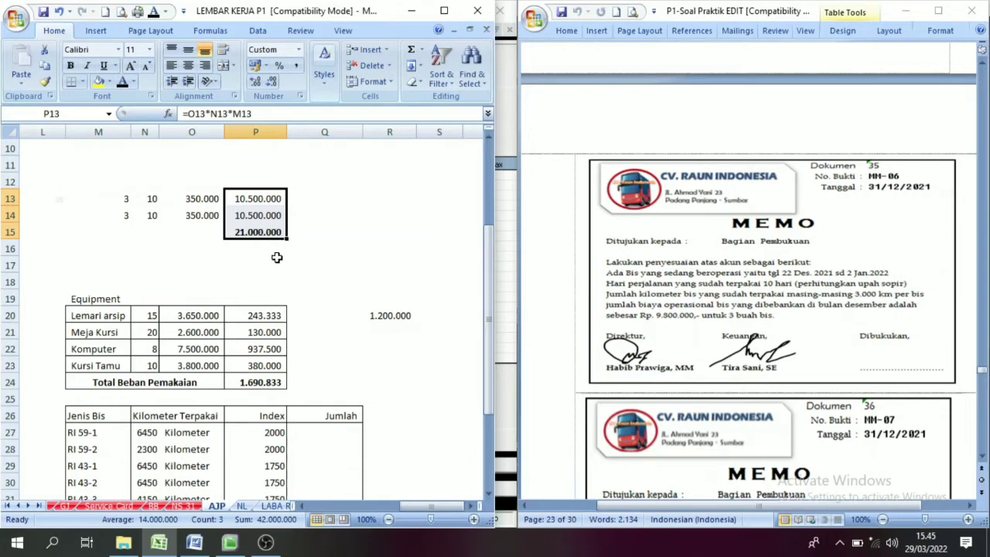
{"action": "left_click", "coordinate": [329, 279]}
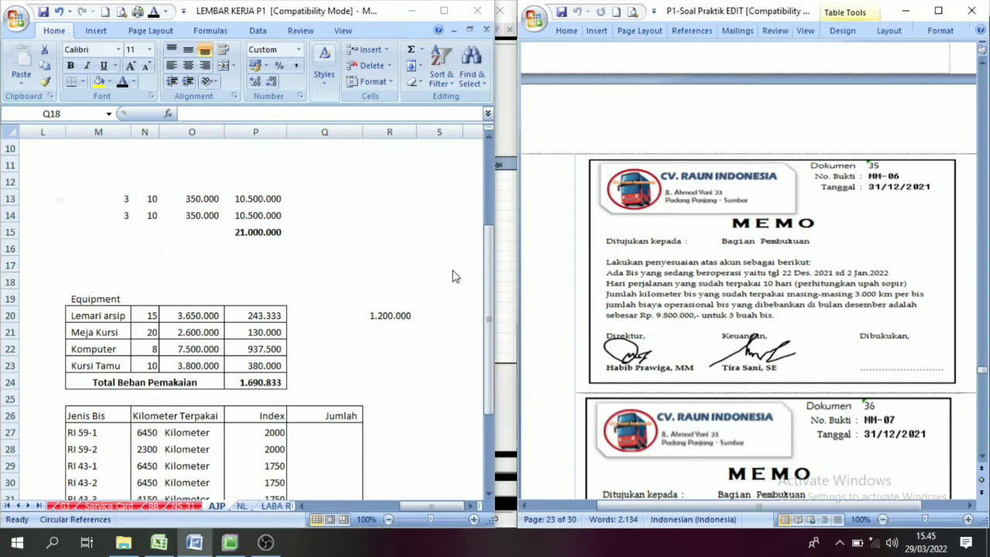
{"action": "left_click", "coordinate": [243, 249]}
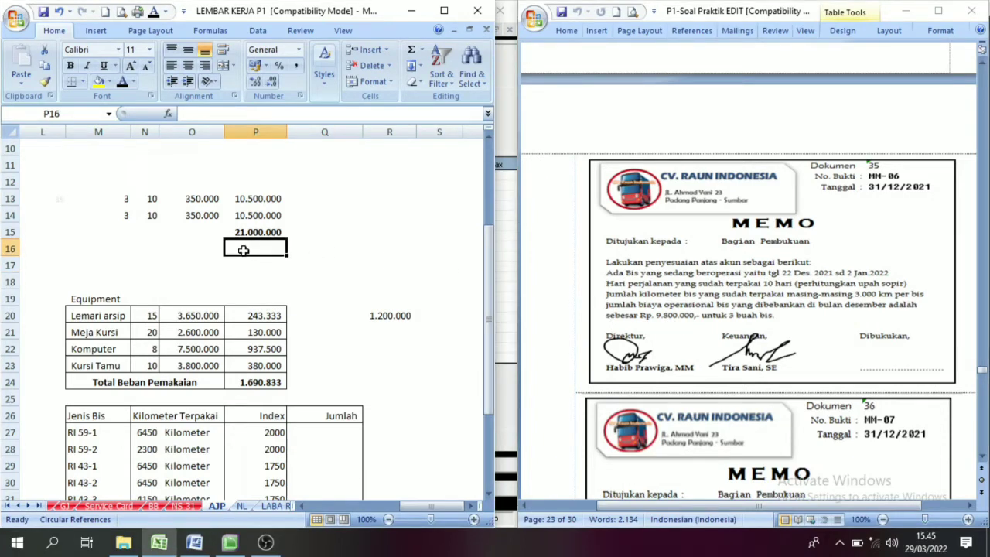
{"action": "type", "text": "9800000"}
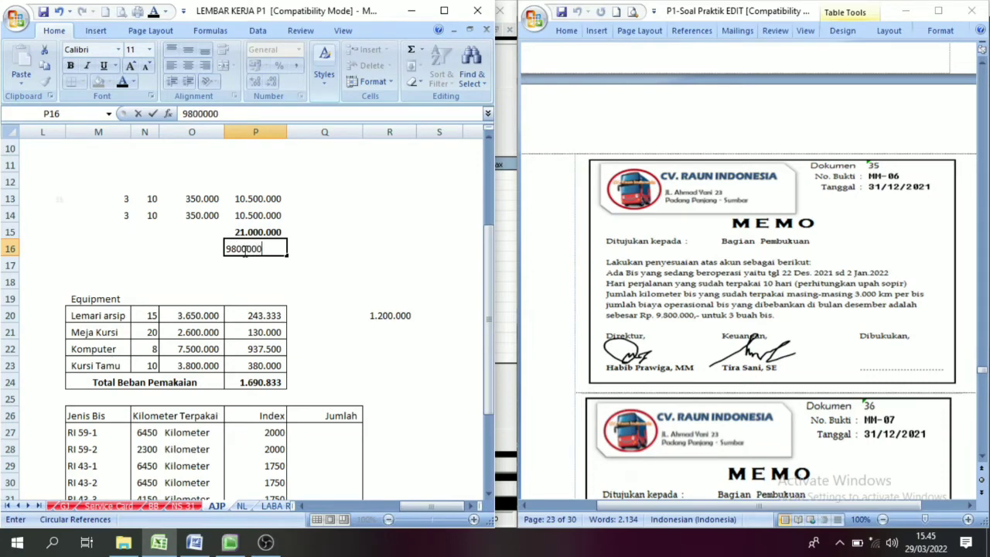
{"action": "key", "text": "Return"}
{"action": "left_click", "coordinate": [243, 250]}
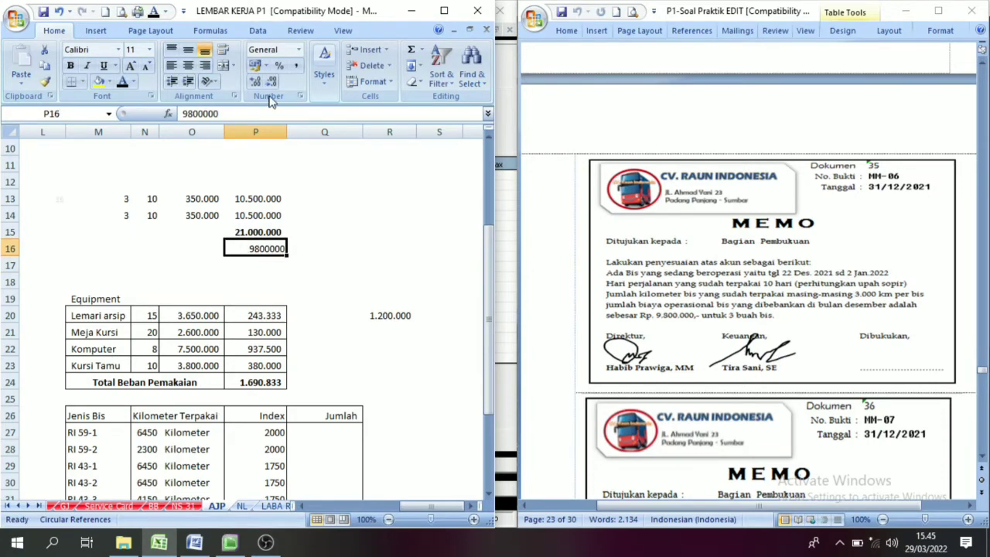
{"action": "left_click", "coordinate": [296, 65]}
{"action": "left_click", "coordinate": [347, 261]}
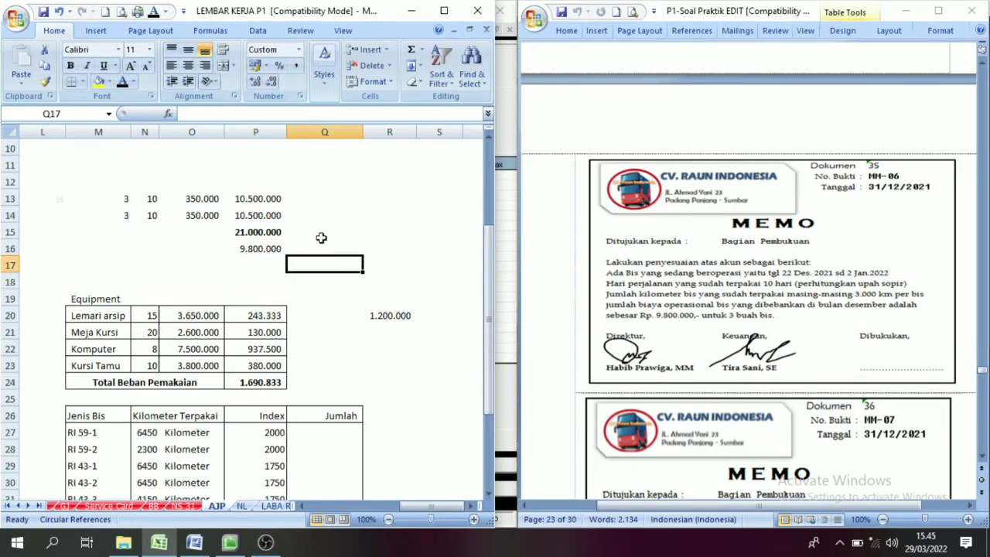
Switch to MYOB and fill the journal entry header with number mm-06 and memo "Upah sopir dan operasional bus".
{"action": "left_click", "coordinate": [253, 232]}
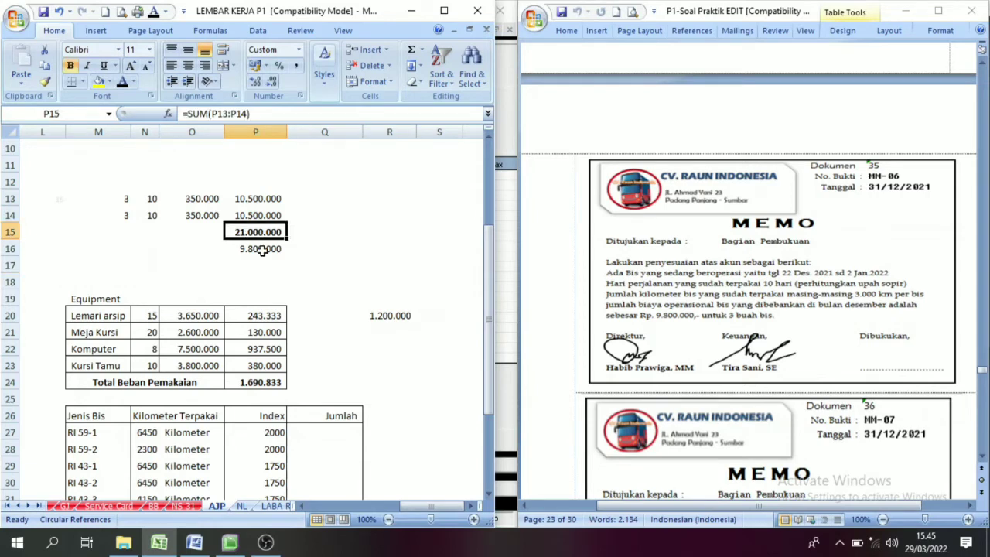
{"action": "left_click", "coordinate": [263, 249]}
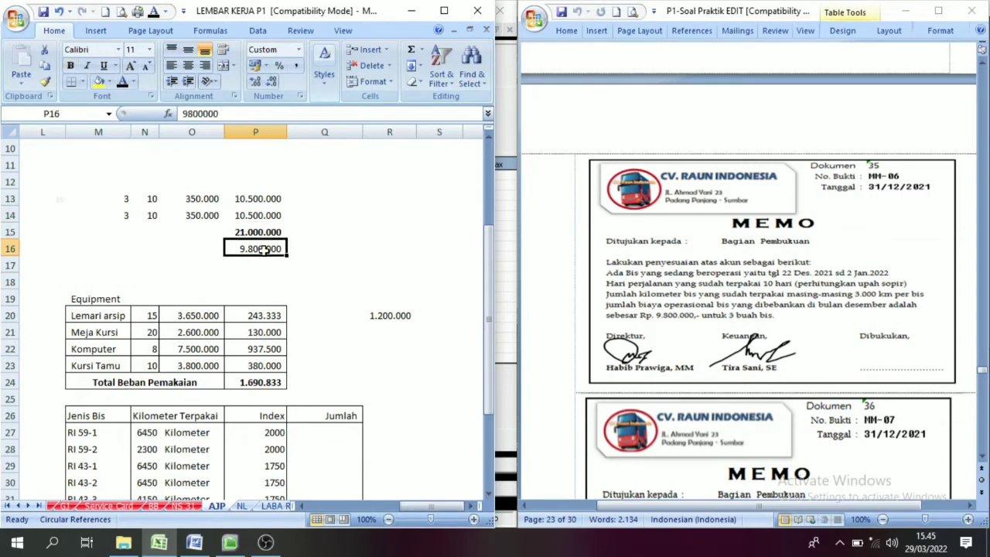
{"action": "left_click", "coordinate": [230, 542]}
{"action": "left_click", "coordinate": [152, 108]}
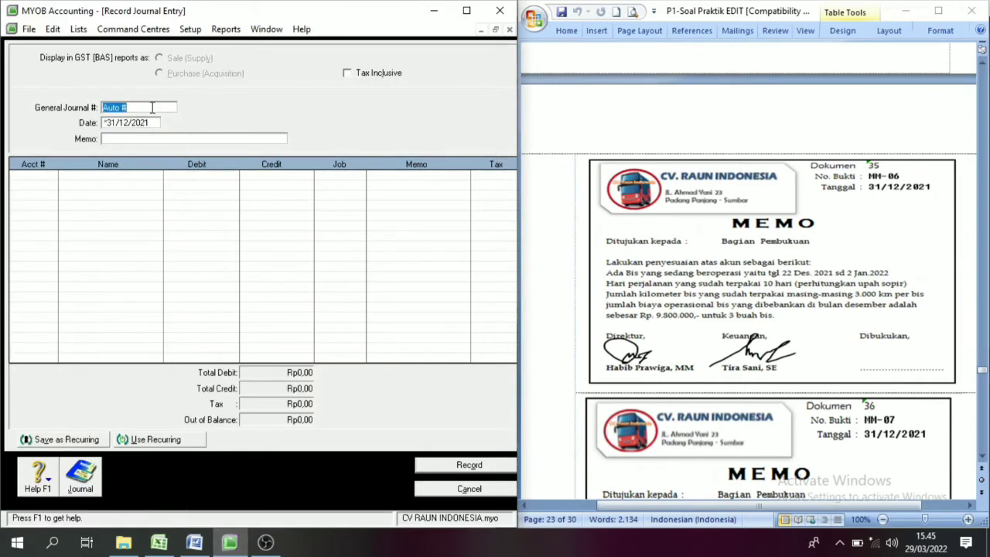
{"action": "type", "text": "m"}
{"action": "key", "text": "Tab"}
{"action": "key", "text": "Tab"}
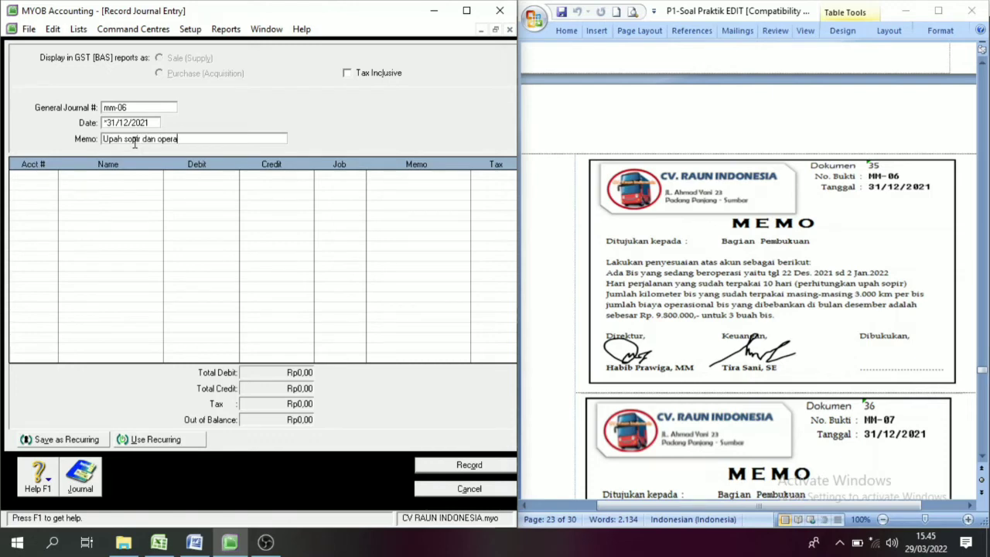
{"action": "type", "text": "nal bus"}
Choose account 6-1201 Labour Expense for the first line of the mm-06 journal entry.
{"action": "left_click", "coordinate": [41, 175]}
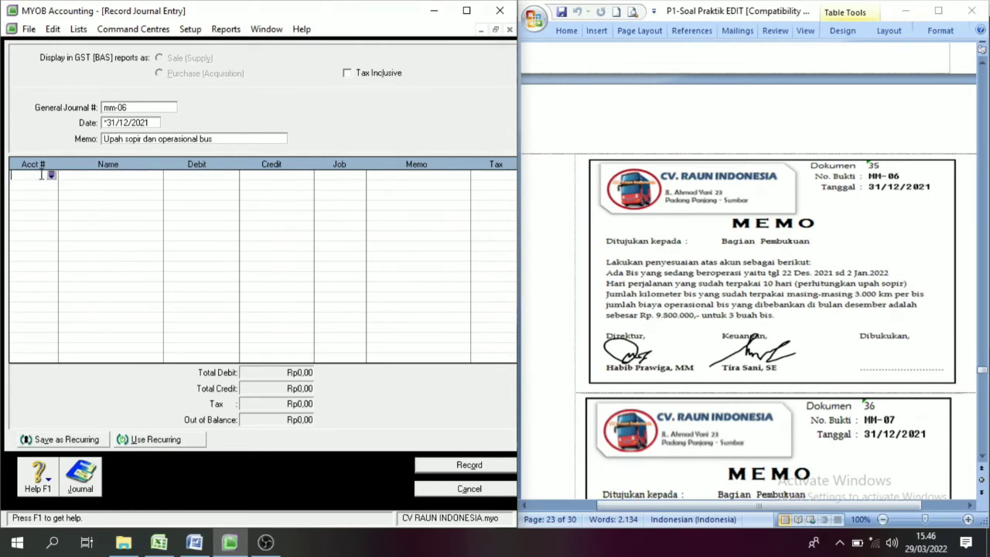
{"action": "left_click", "coordinate": [159, 542]}
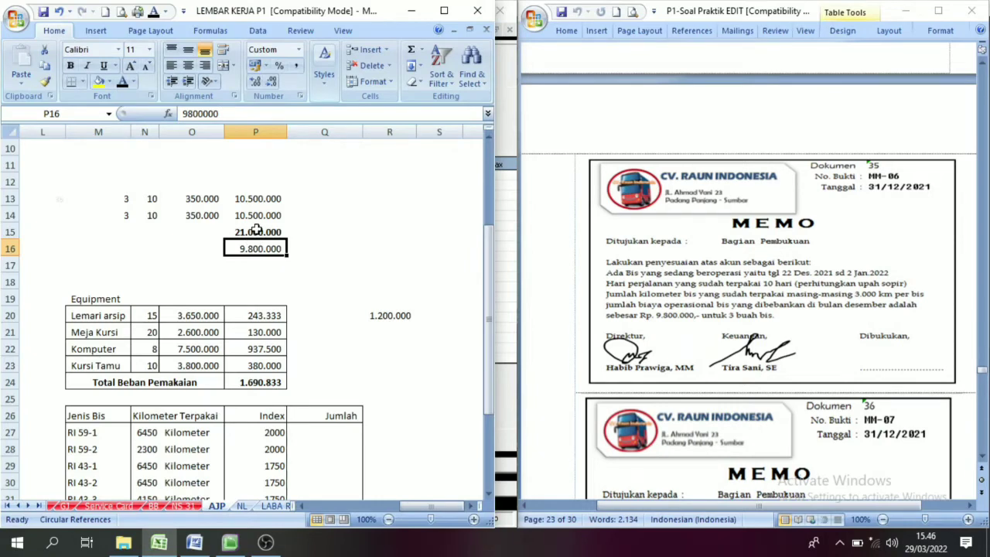
{"action": "left_click", "coordinate": [229, 543]}
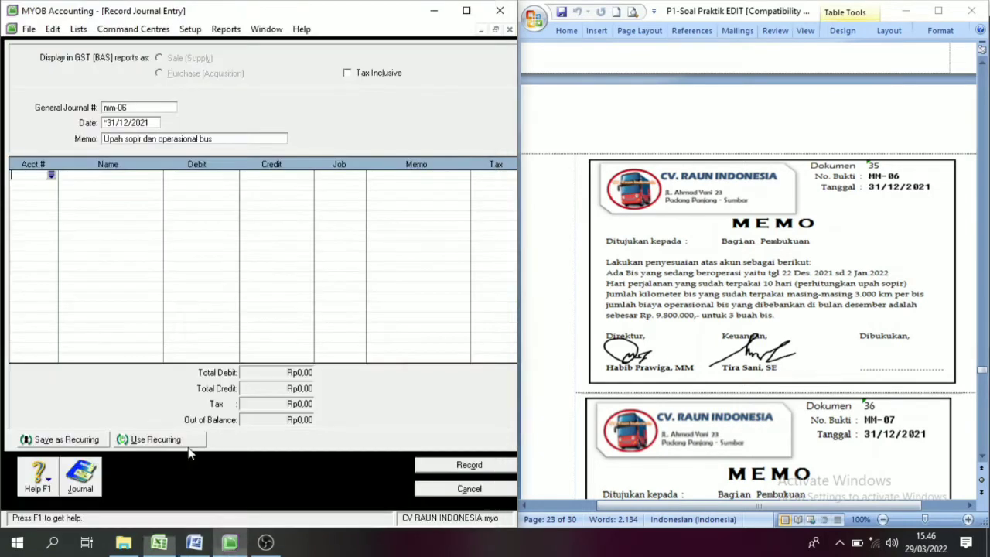
{"action": "left_click", "coordinate": [51, 175]}
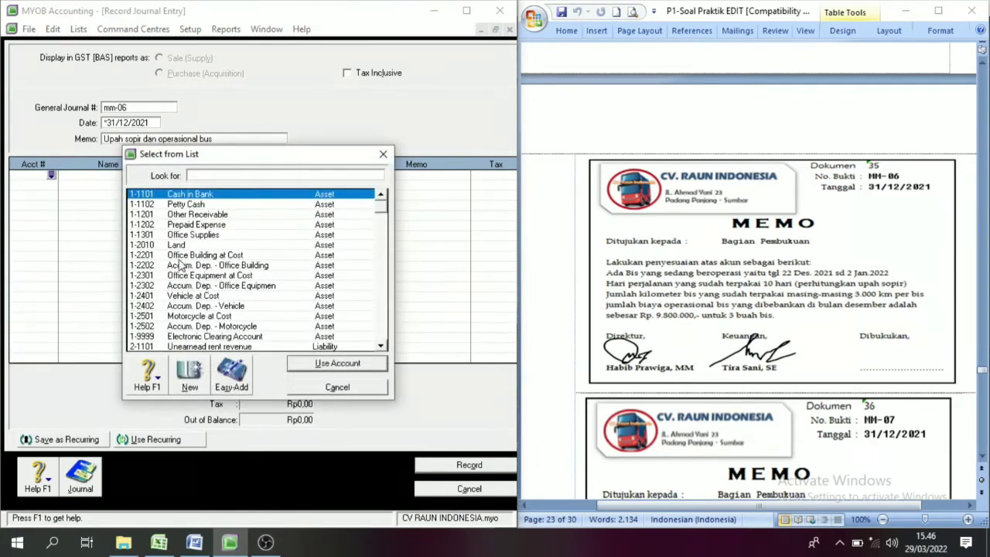
{"action": "scroll", "coordinate": [192, 302], "scroll_direction": "down", "scroll_amount": 10}
{"action": "left_click", "coordinate": [195, 309]}
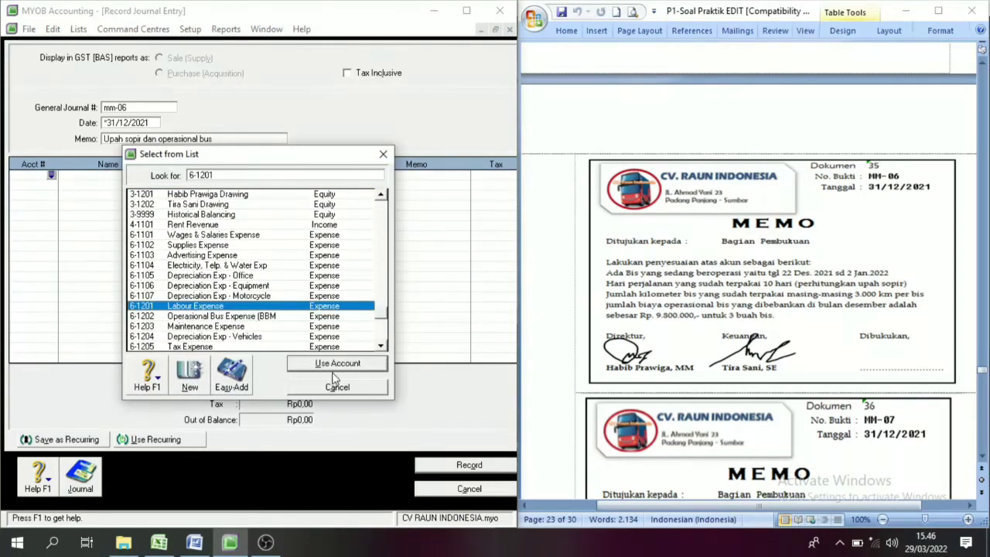
{"action": "left_click", "coordinate": [332, 366]}
Check the driver wage total in Excel cell P15 and enter 21000000 as the Labour Expense debit in MYOB.
{"action": "left_click", "coordinate": [158, 543]}
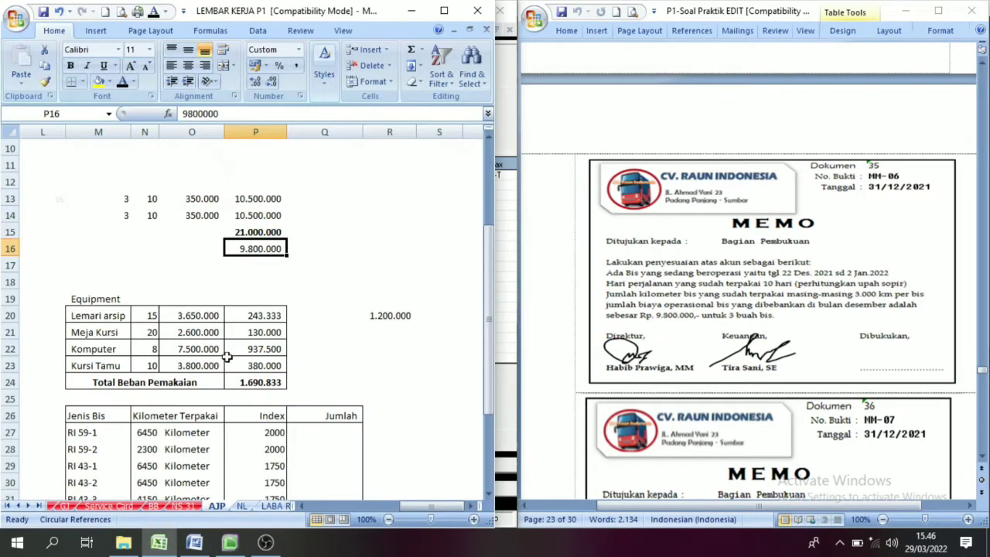
{"action": "left_click", "coordinate": [255, 233]}
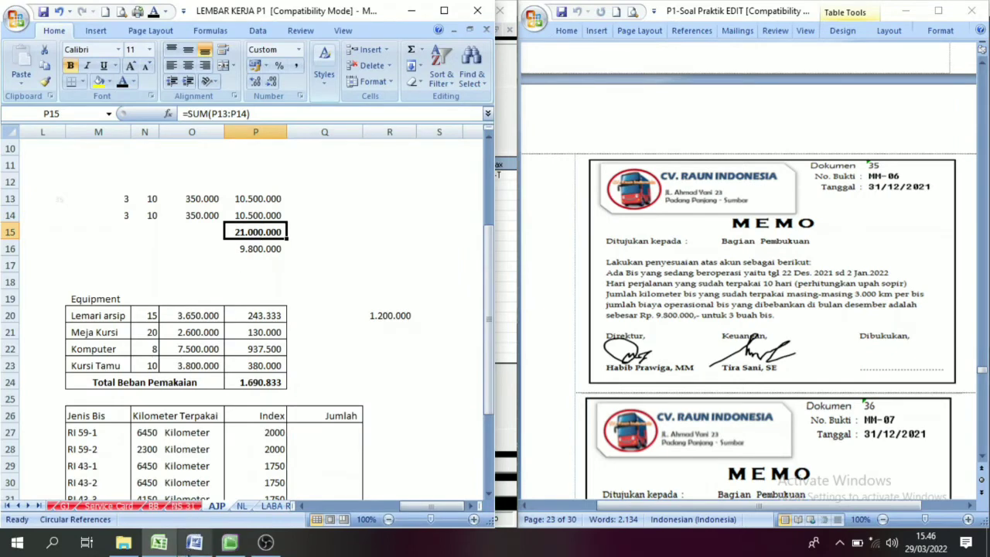
{"action": "left_click", "coordinate": [230, 543]}
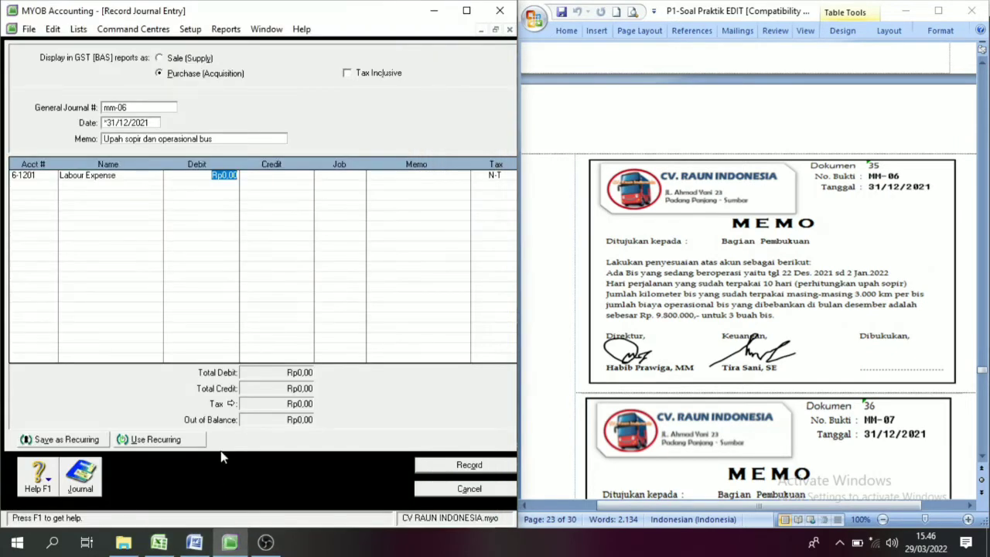
{"action": "type", "text": "21000000"}
{"action": "key", "text": "Tab"}
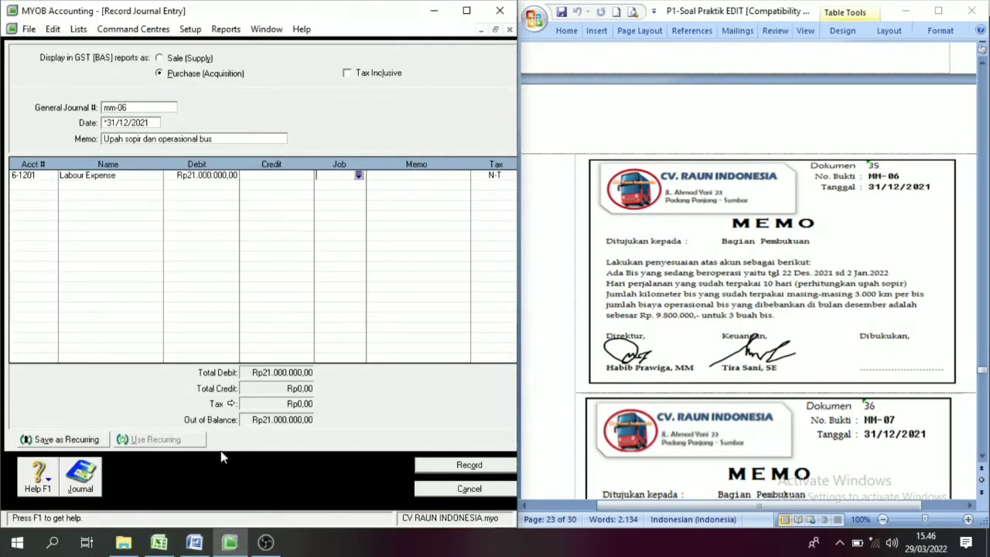
Add account 6-1202 Operasional Bus Expense as the second line of the journal entry.
{"action": "left_click", "coordinate": [43, 188]}
{"action": "left_click", "coordinate": [52, 187]}
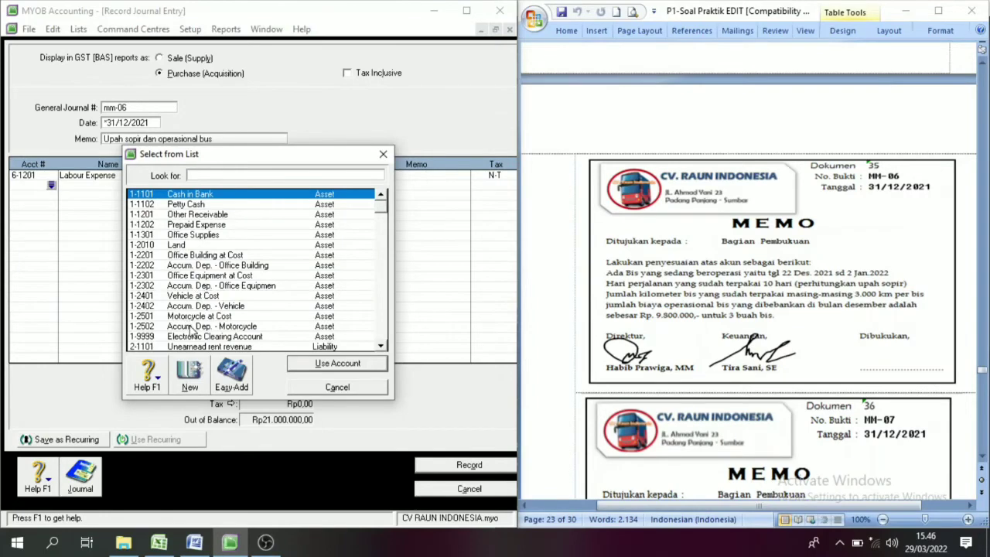
{"action": "scroll", "coordinate": [189, 328], "scroll_direction": "down", "scroll_amount": 7}
{"action": "scroll", "coordinate": [187, 325], "scroll_direction": "down", "scroll_amount": 2}
{"action": "left_click", "coordinate": [193, 276]}
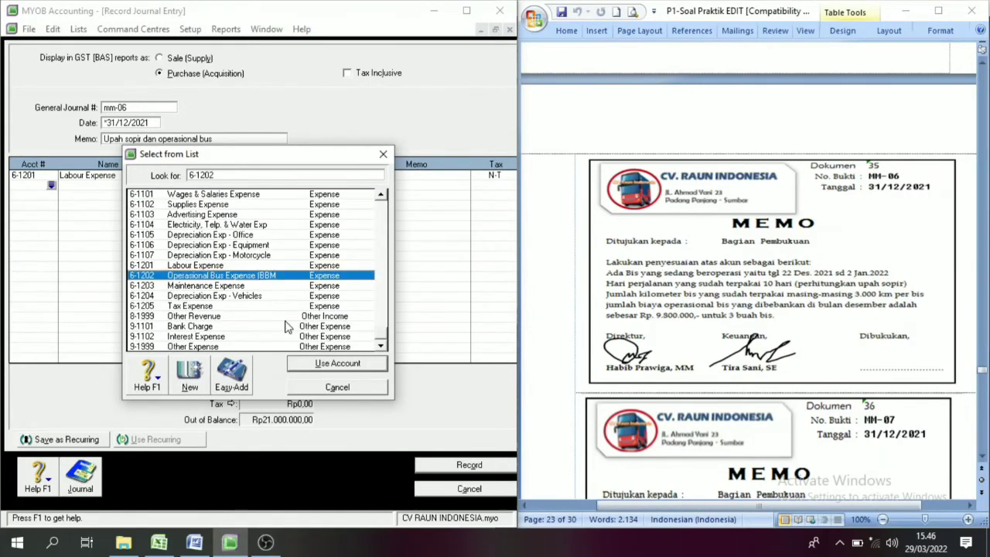
{"action": "left_click", "coordinate": [366, 363]}
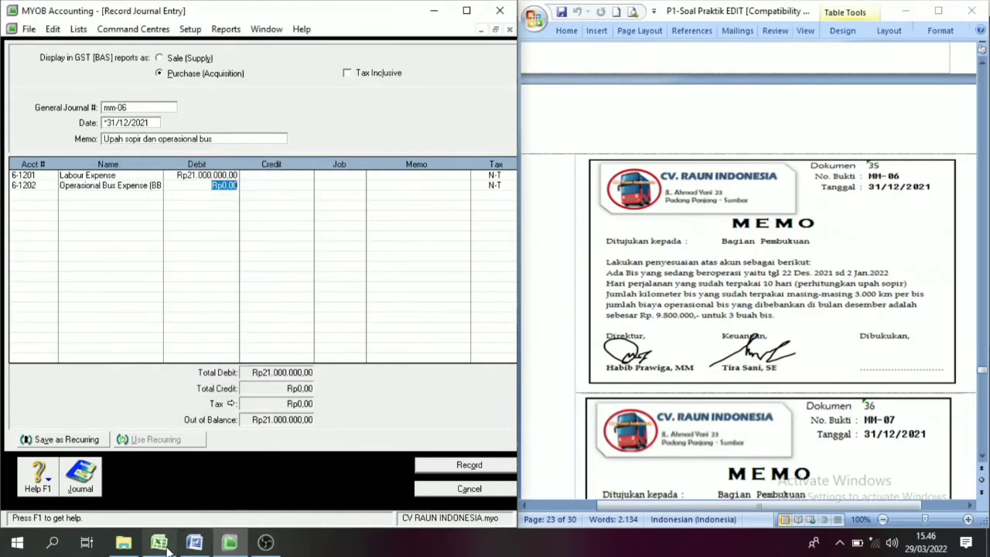
Check the operational cost in the Excel sheet and enter 9800000 as the Operasional Bus Expense debit in MYOB.
{"action": "left_click", "coordinate": [158, 542]}
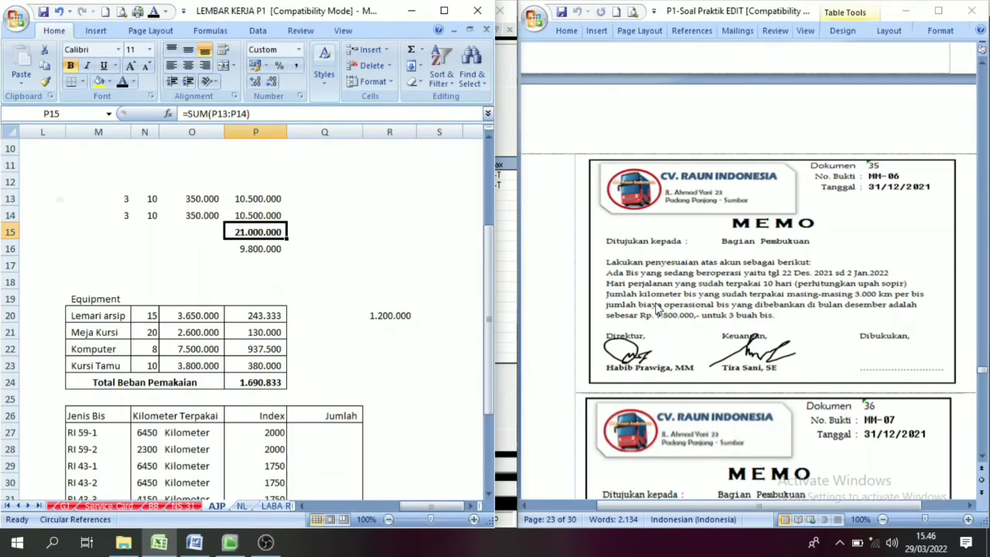
{"action": "left_click", "coordinate": [230, 542]}
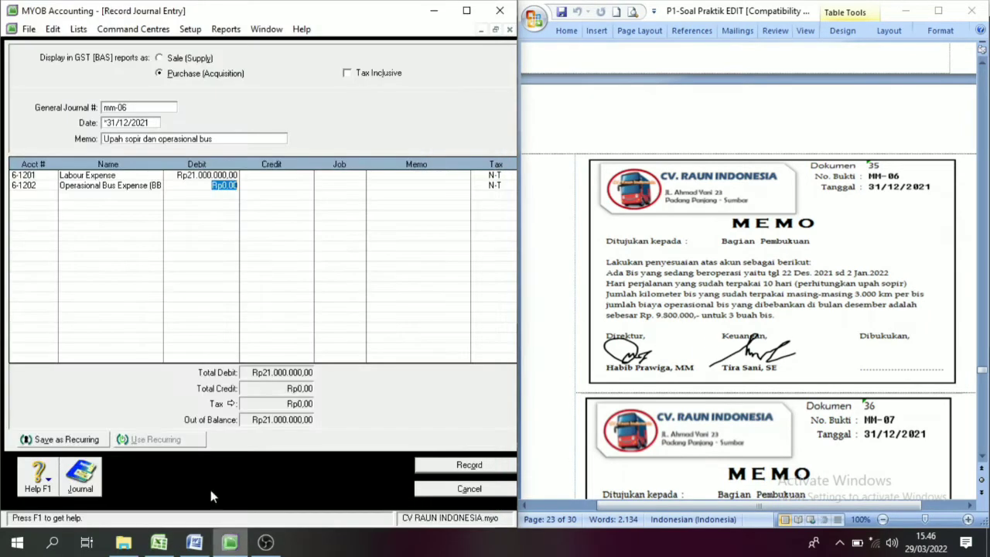
{"action": "type", "text": "9.80"}
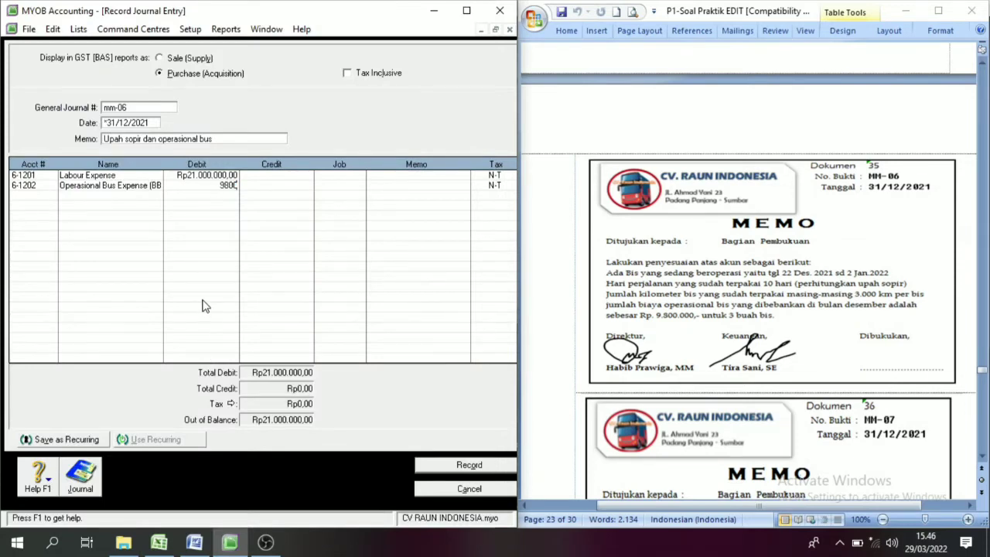
{"action": "type", "text": "0.000"}
{"action": "key", "text": "Tab"}
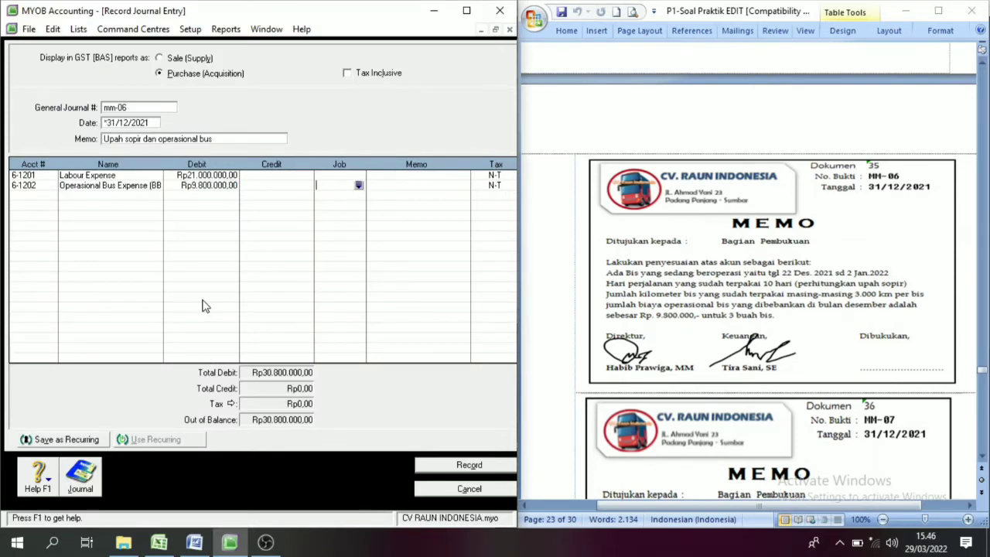
{"action": "left_click", "coordinate": [209, 186]}
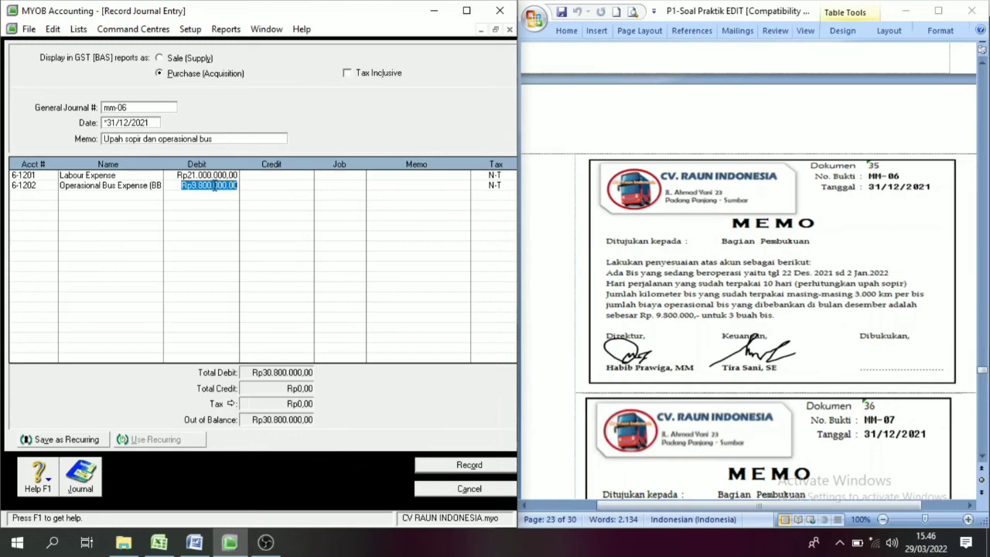
Add account 1-1202 Prepaid Expense as the third line of the journal entry.
{"action": "left_click", "coordinate": [20, 195]}
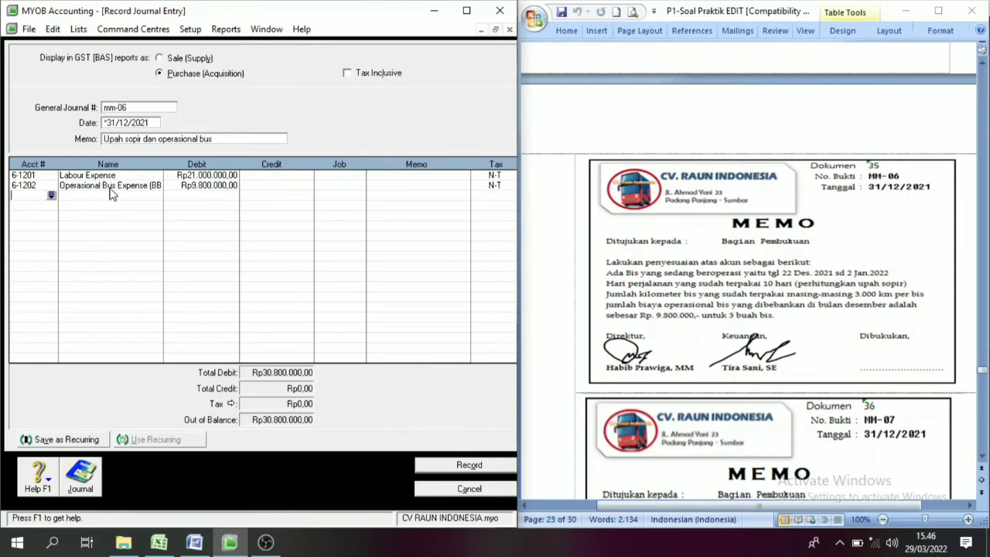
{"action": "left_click", "coordinate": [51, 196]}
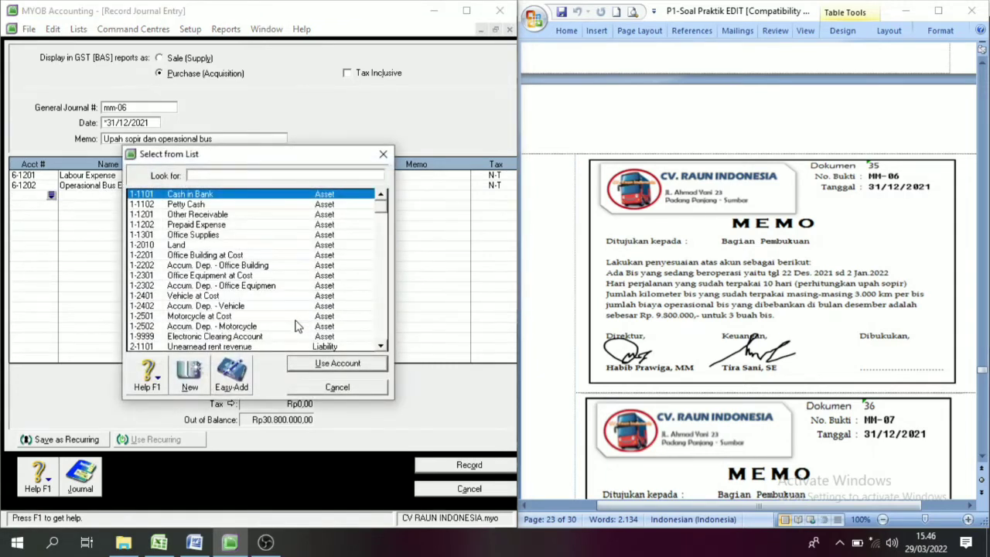
{"action": "scroll", "coordinate": [246, 316], "scroll_direction": "down", "scroll_amount": 1}
{"action": "scroll", "coordinate": [242, 311], "scroll_direction": "down", "scroll_amount": 2}
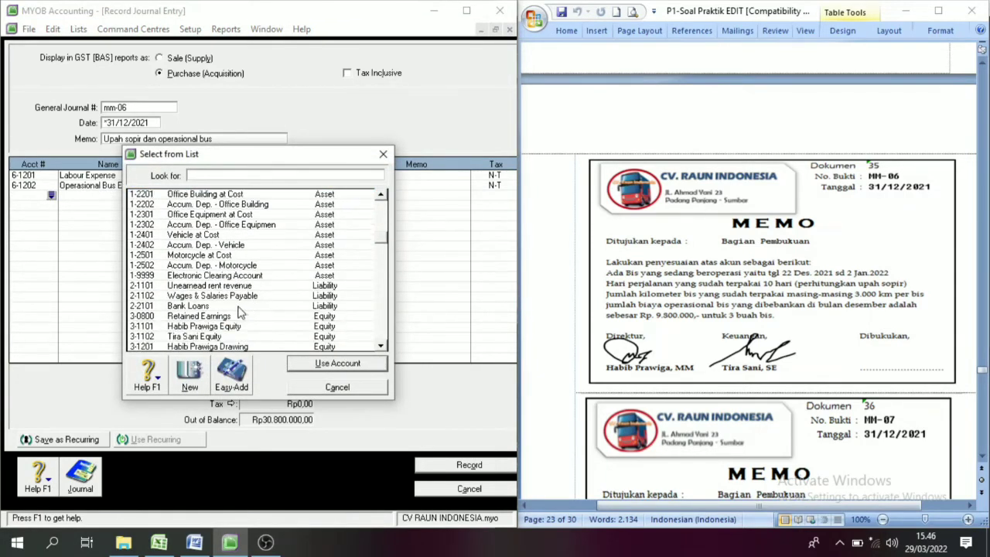
{"action": "type", "text": "1-1202"}
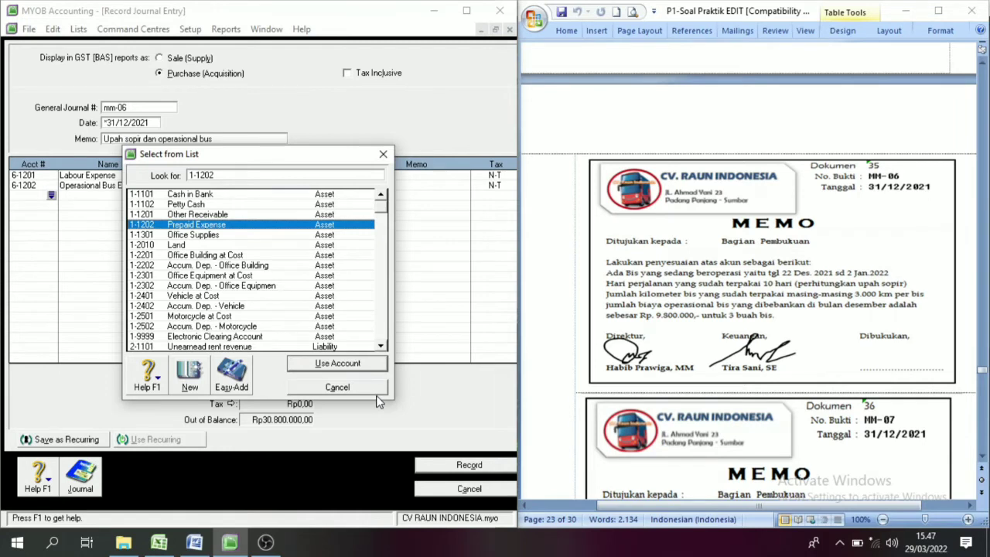
{"action": "left_click", "coordinate": [358, 363]}
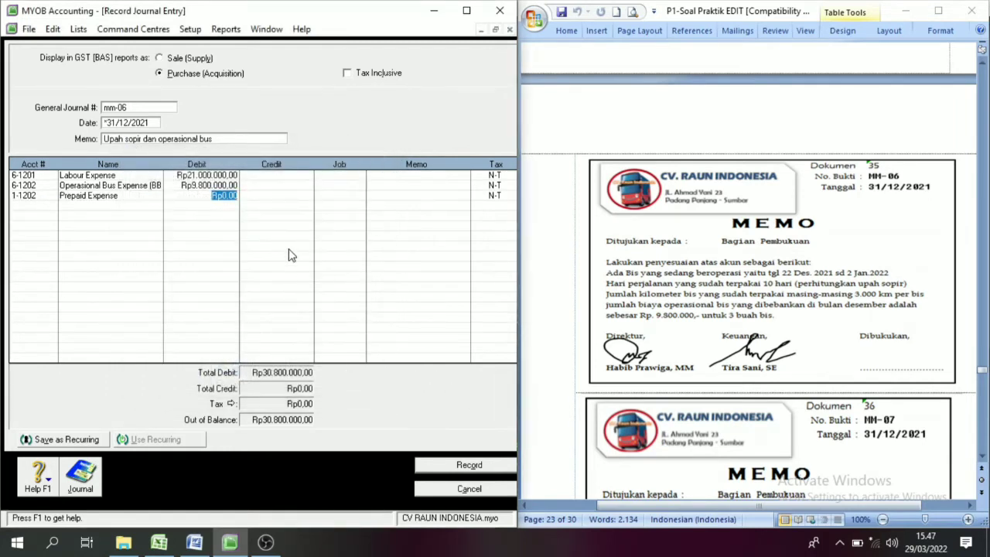
Credit Prepaid Expense with Rp30.800.000 and record the mm-06 journal entry, then bring memo MM-07 into view.
{"action": "key", "text": "Tab"}
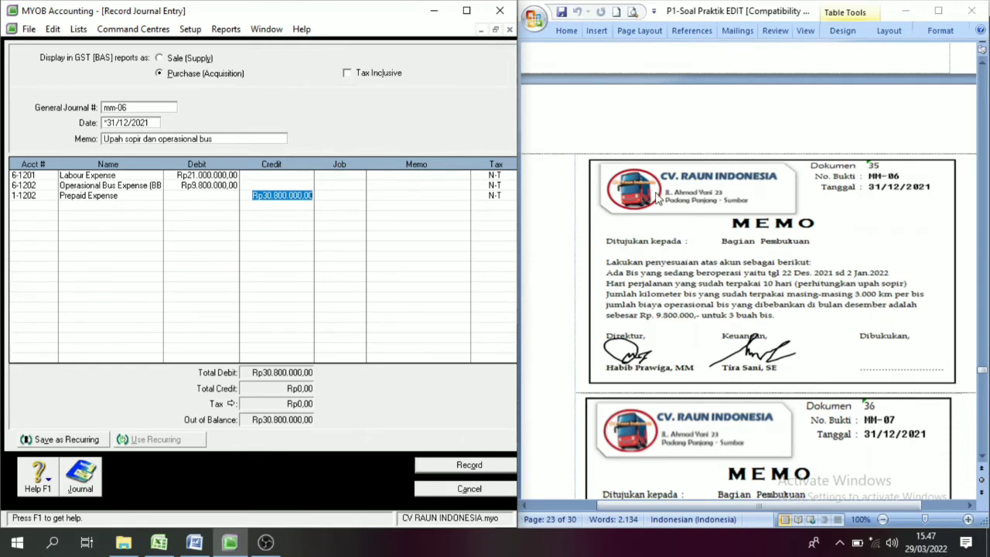
{"action": "left_click", "coordinate": [468, 467]}
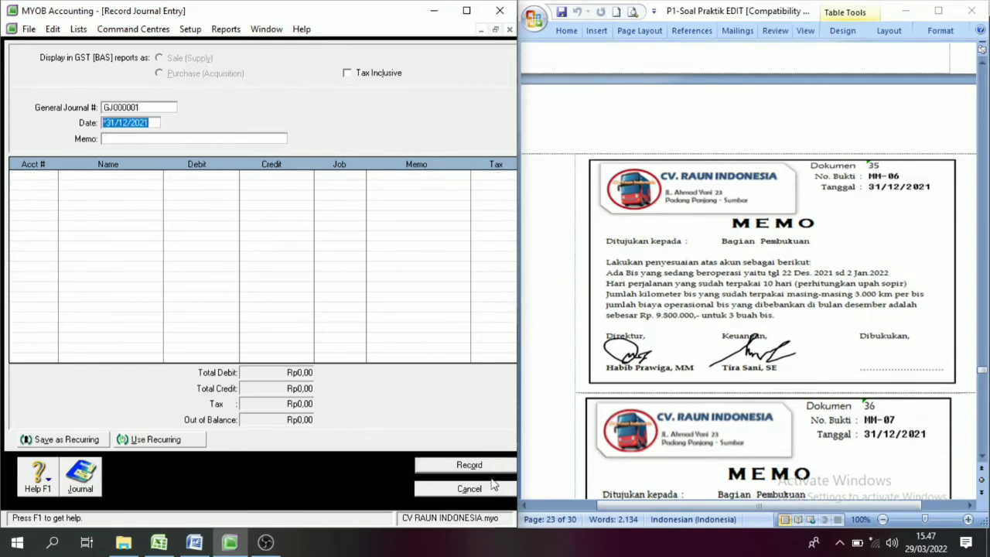
{"action": "scroll", "coordinate": [731, 407], "scroll_direction": "down", "scroll_amount": 5}
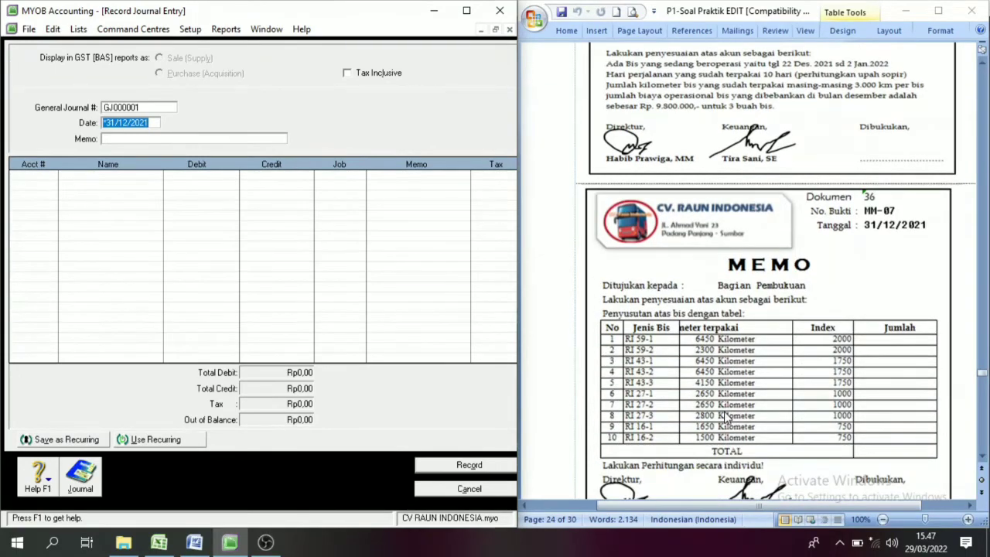
Examine memos MM-07 and MM-06 in Word, then find receipt BKM-07 for the trip starting 22 December 2021.
{"action": "scroll", "coordinate": [701, 423], "scroll_direction": "down", "scroll_amount": 5}
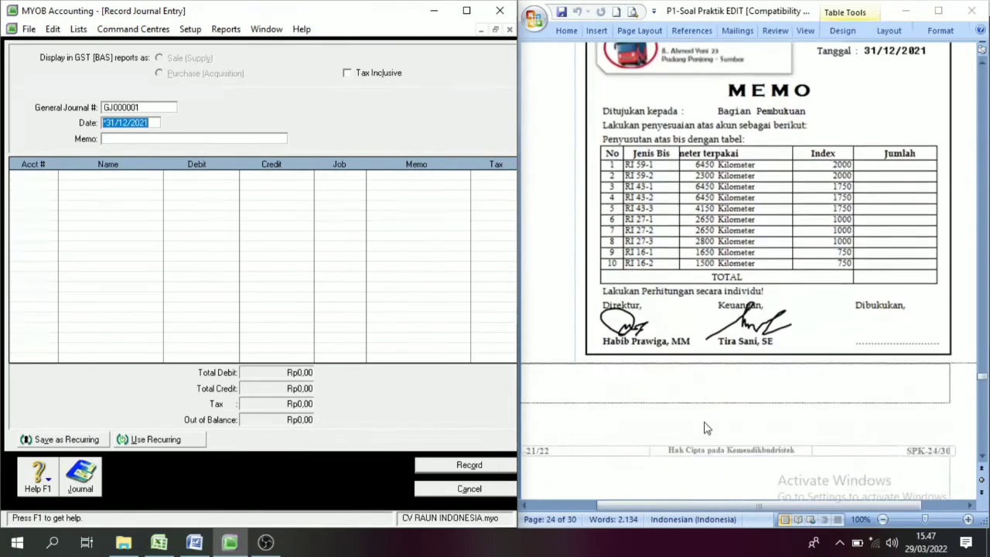
{"action": "scroll", "coordinate": [701, 423], "scroll_direction": "up", "scroll_amount": 3}
{"action": "scroll", "coordinate": [701, 423], "scroll_direction": "down", "scroll_amount": 1}
{"action": "scroll", "coordinate": [704, 426], "scroll_direction": "up", "scroll_amount": 5}
{"action": "scroll", "coordinate": [706, 422], "scroll_direction": "up", "scroll_amount": 2}
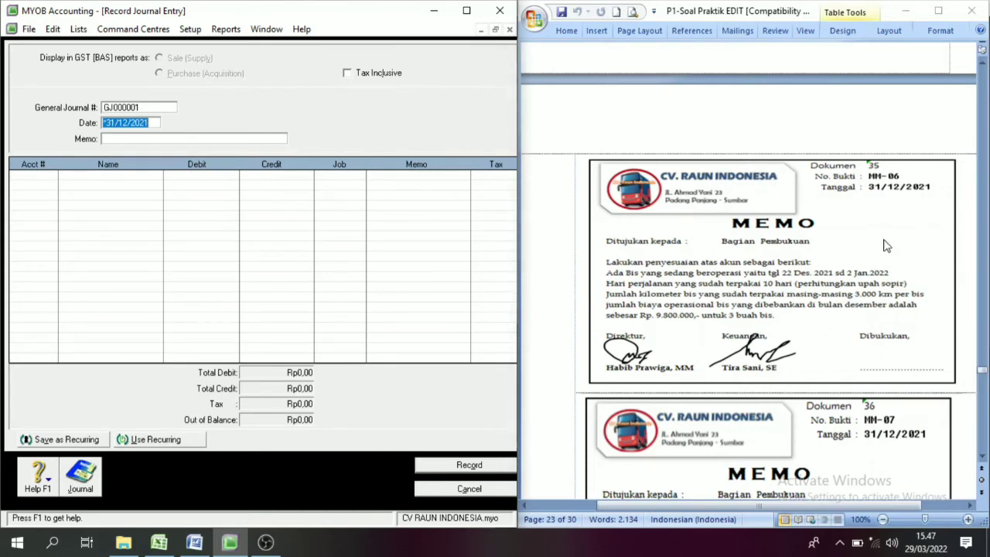
{"action": "scroll", "coordinate": [986, 211], "scroll_direction": "up", "scroll_amount": 10}
{"action": "left_click_drag", "start_coordinate": [987, 149], "coordinate": [987, 152]}
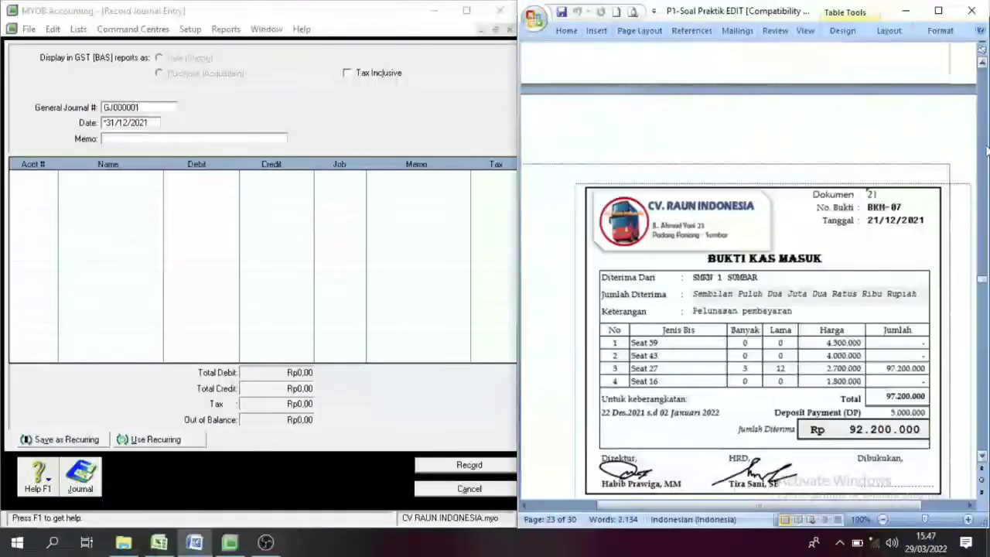
{"action": "scroll", "coordinate": [735, 341], "scroll_direction": "down", "scroll_amount": 5}
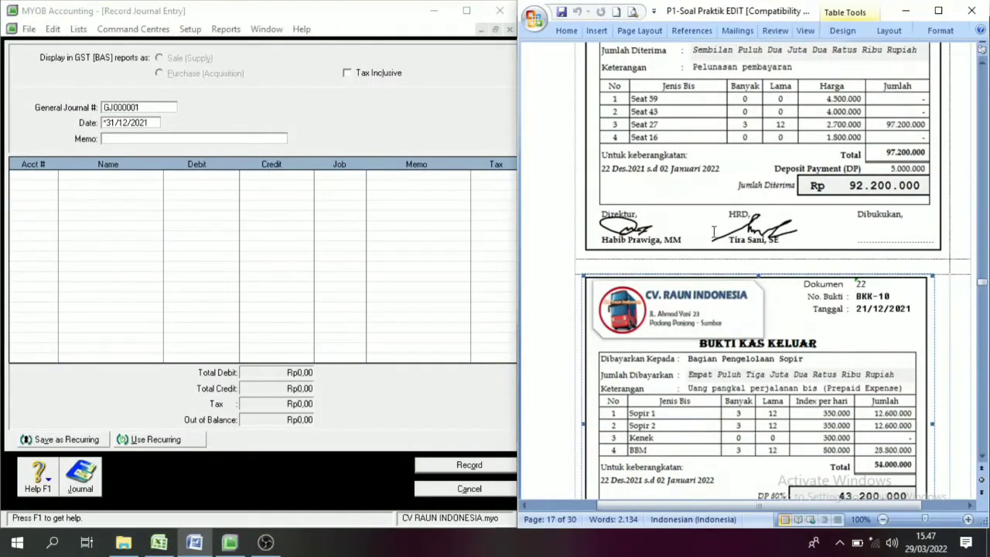
{"action": "scroll", "coordinate": [784, 178], "scroll_direction": "up", "scroll_amount": 1}
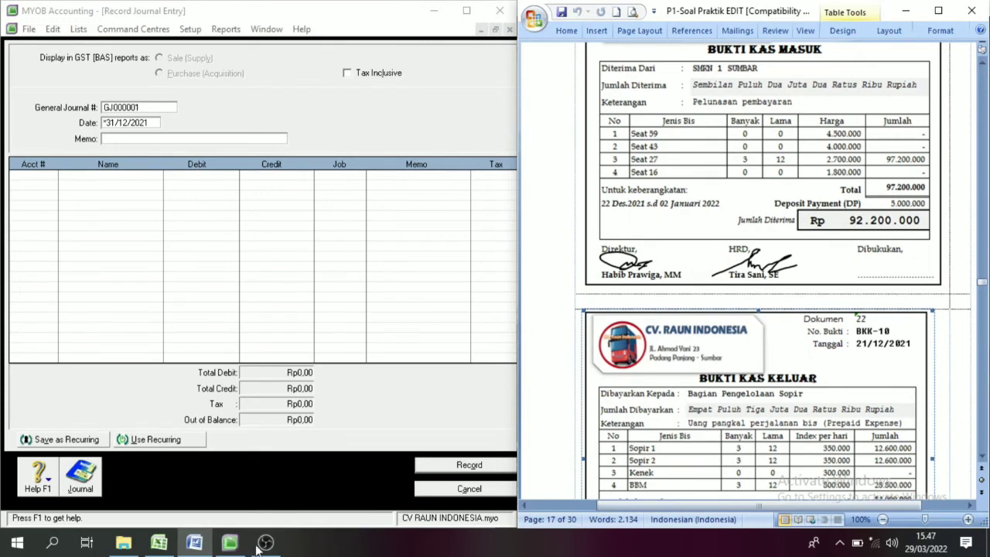
Compare the bus count and trip days in Excel rows 13 and 14 with the Seat 27 line of receipt BKM-07.
{"action": "left_click", "coordinate": [158, 542]}
{"action": "left_click", "coordinate": [308, 206]}
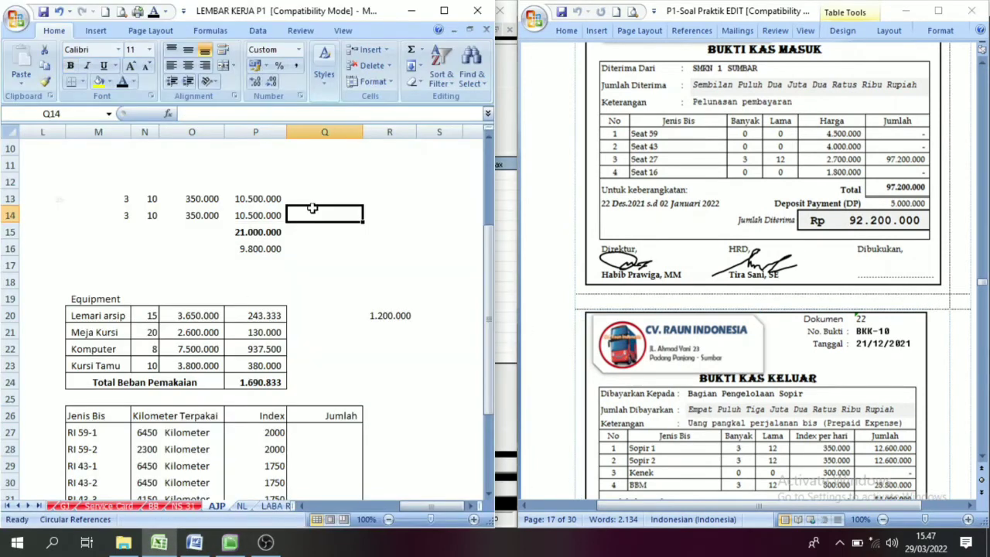
{"action": "left_click", "coordinate": [152, 199]}
{"action": "left_click_drag", "start_coordinate": [153, 199], "coordinate": [155, 218]}
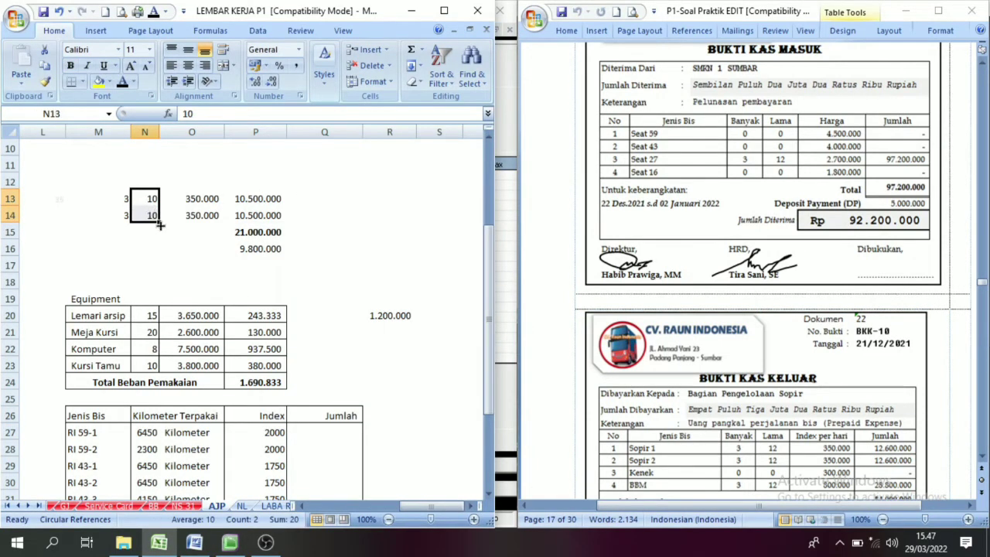
{"action": "left_click", "coordinate": [853, 158]}
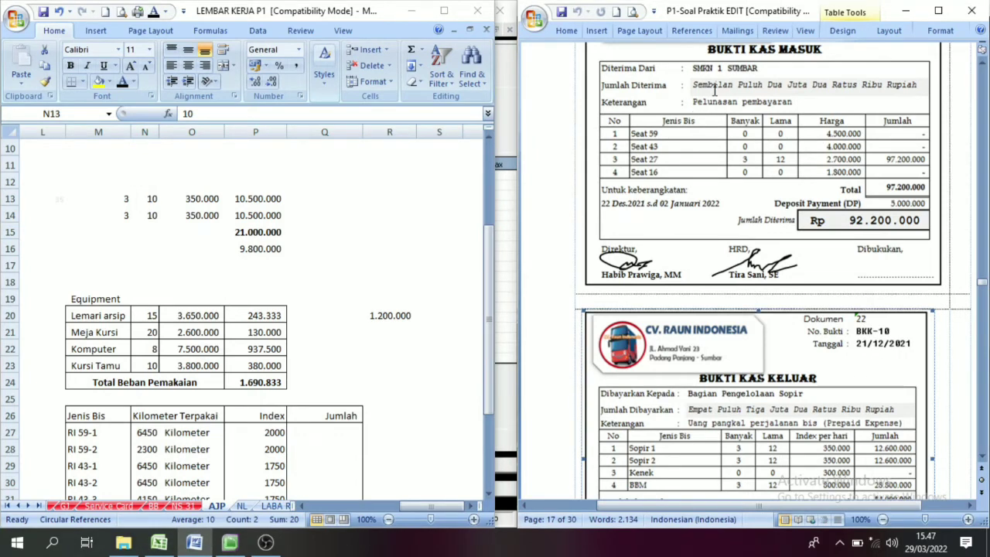
{"action": "scroll", "coordinate": [715, 91], "scroll_direction": "up", "scroll_amount": 1}
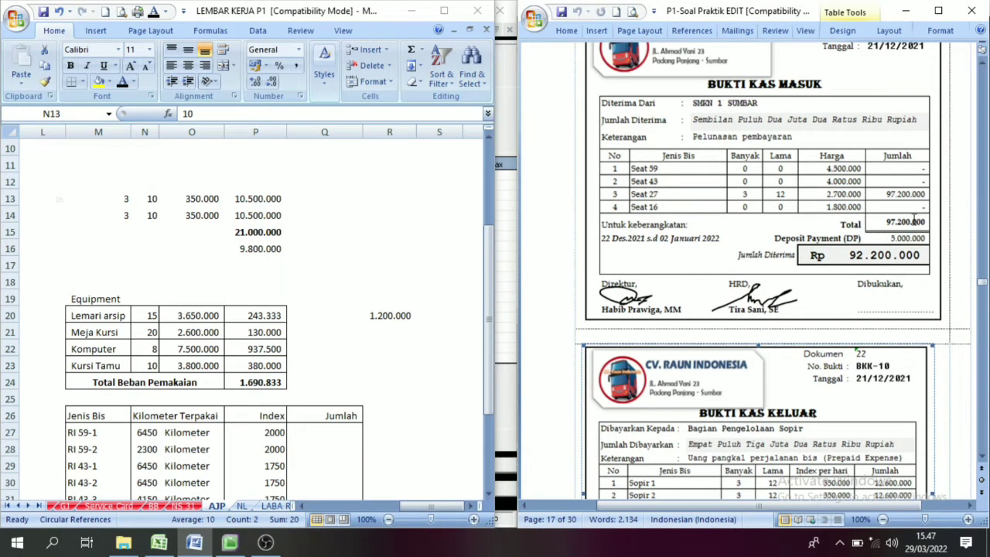
{"action": "left_click", "coordinate": [788, 197]}
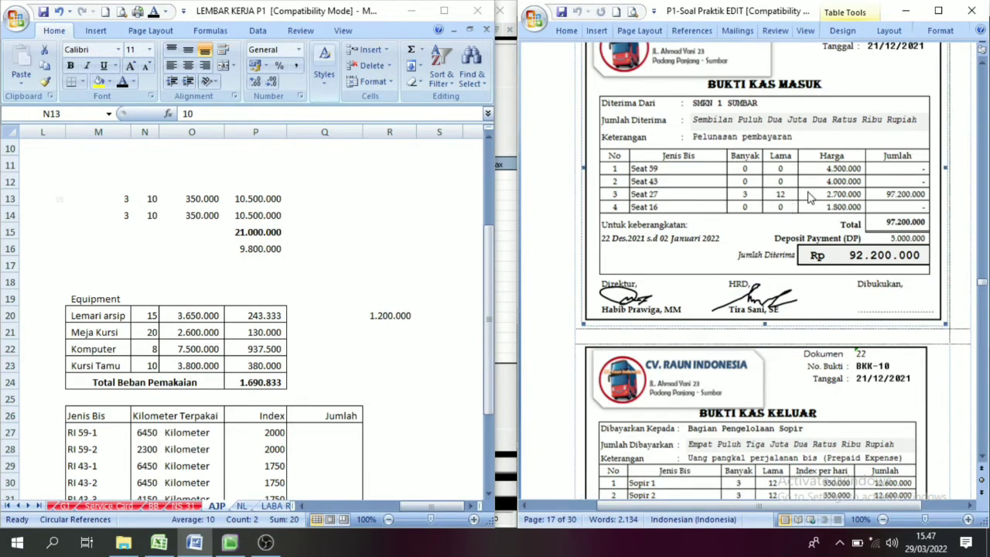
{"action": "left_click", "coordinate": [158, 207]}
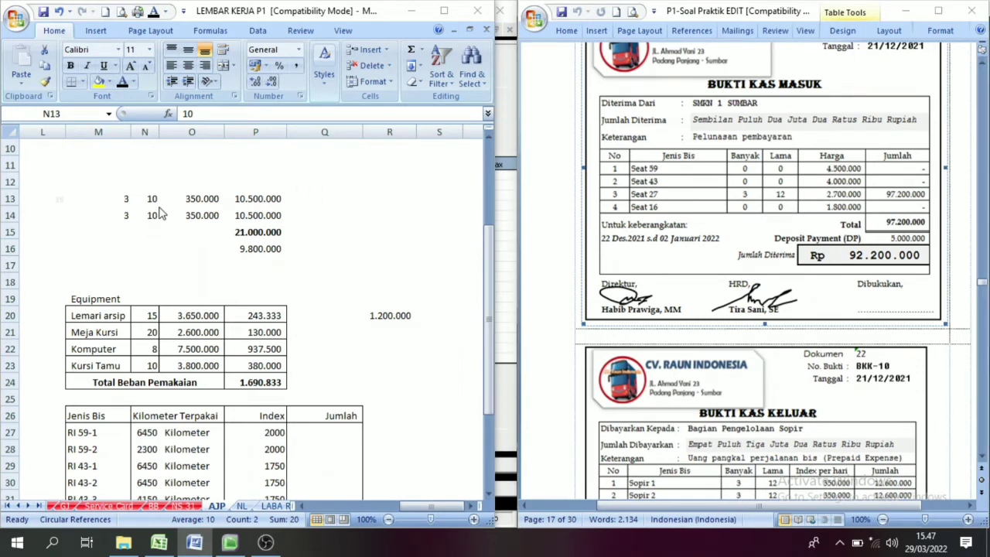
{"action": "left_click", "coordinate": [747, 192]}
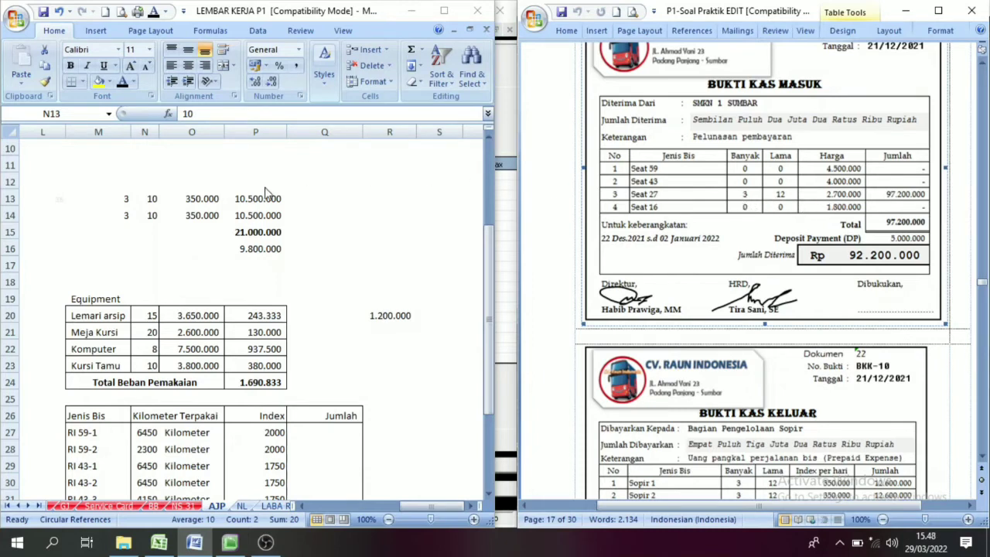
{"action": "left_click", "coordinate": [152, 191]}
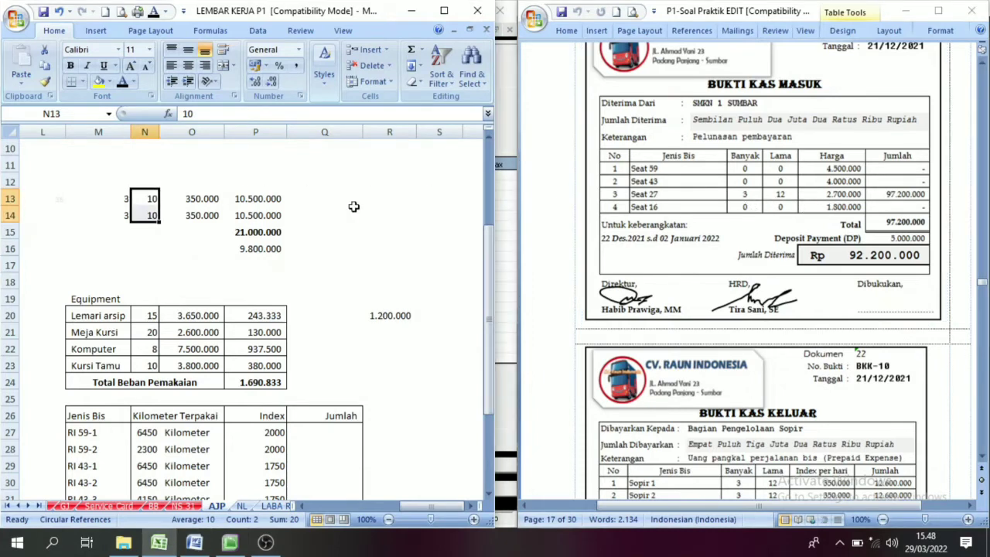
{"action": "left_click", "coordinate": [306, 198]}
Copy the bus count and day count from M13:N13 into M12:N12.
{"action": "left_click_drag", "start_coordinate": [126, 197], "coordinate": [151, 195]}
{"action": "left_click", "coordinate": [152, 191]}
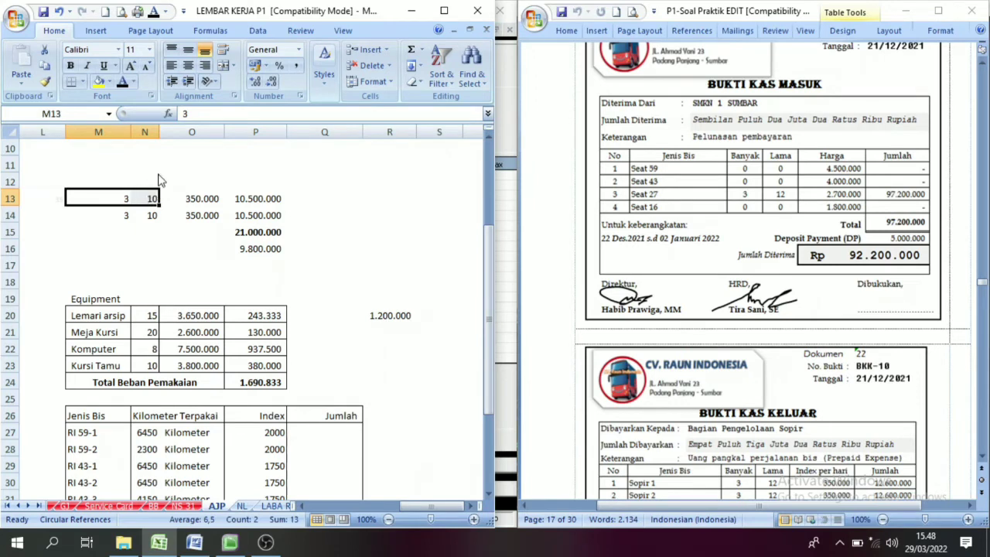
{"action": "key", "text": "ctrl+c"}
{"action": "left_click", "coordinate": [136, 179]}
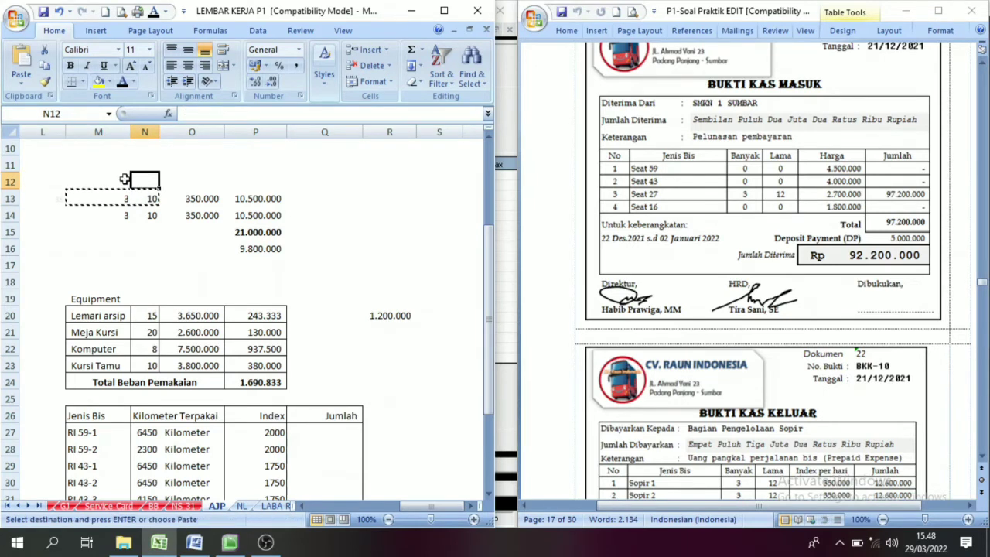
{"action": "left_click", "coordinate": [124, 180]}
{"action": "key", "text": "ctrl+v"}
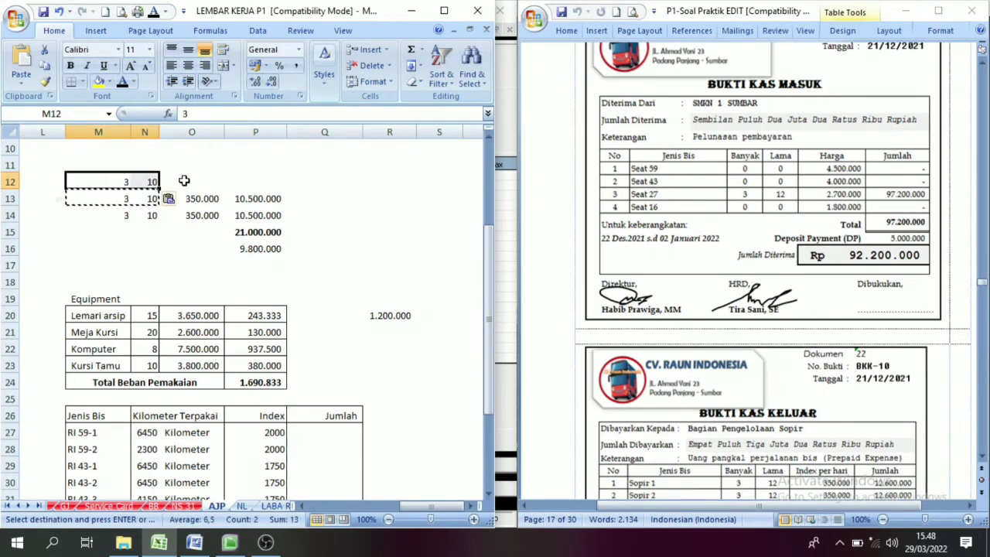
Enter the Seat 27 price of 2.700.000 in cell O12.
{"action": "left_click", "coordinate": [184, 181]}
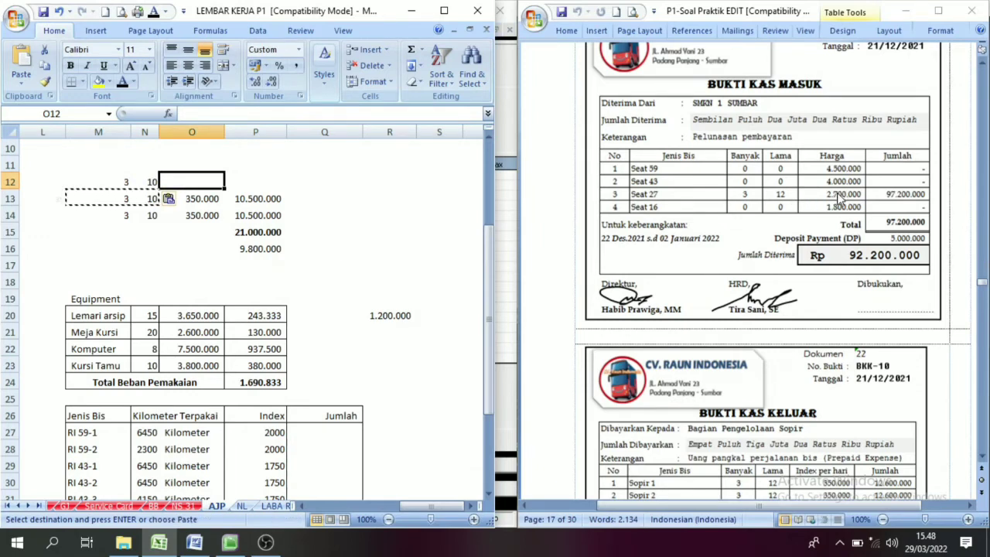
{"action": "type", "text": "2"}
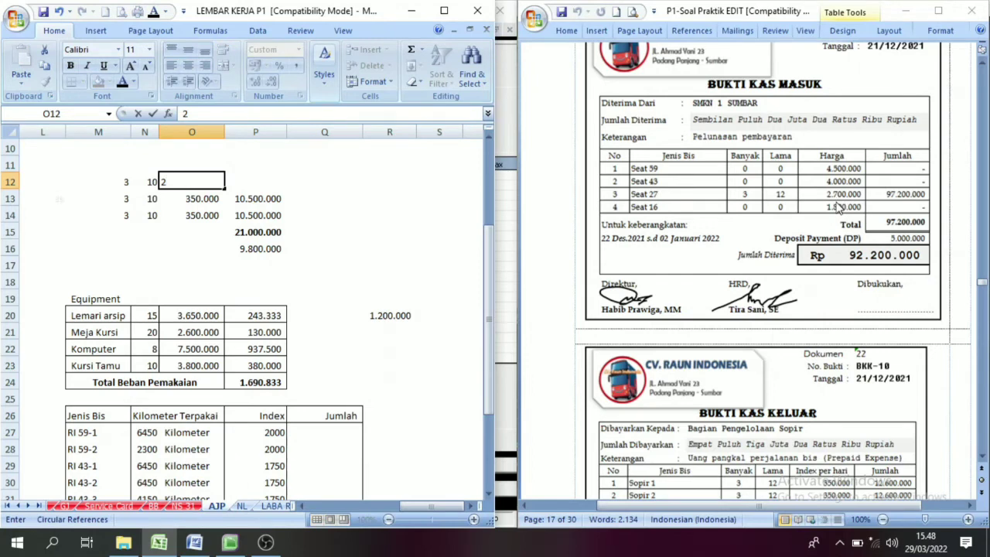
{"action": "type", "text": ".700.000"}
{"action": "key", "text": "Return"}
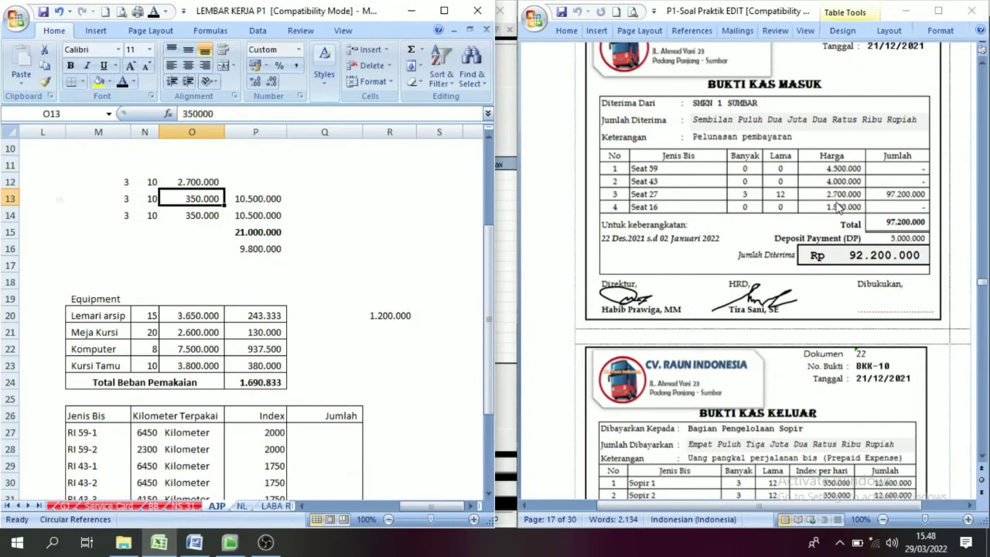
Calculate the earned trip revenue in cell P12 with the formula =M12*N12*O12.
{"action": "left_click", "coordinate": [247, 177]}
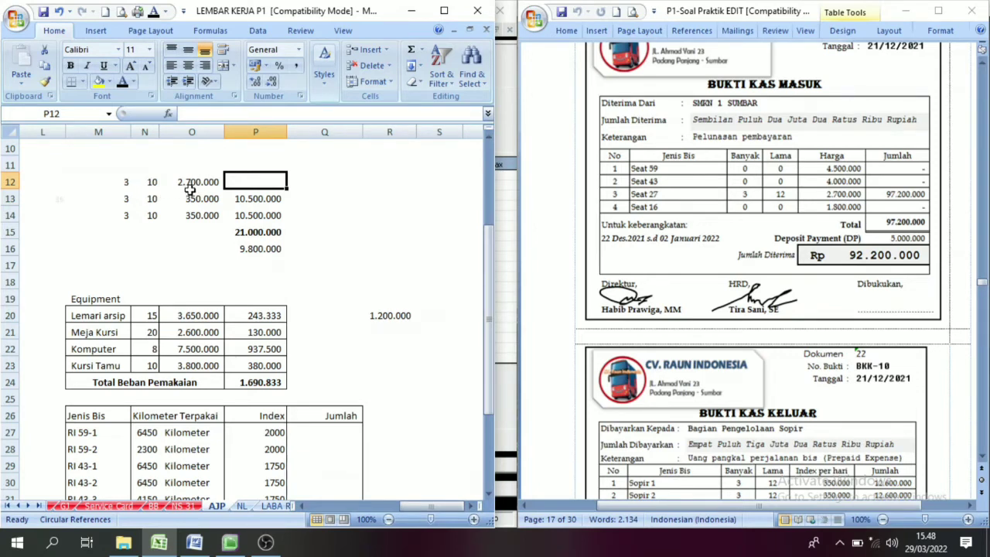
{"action": "type", "text": "="}
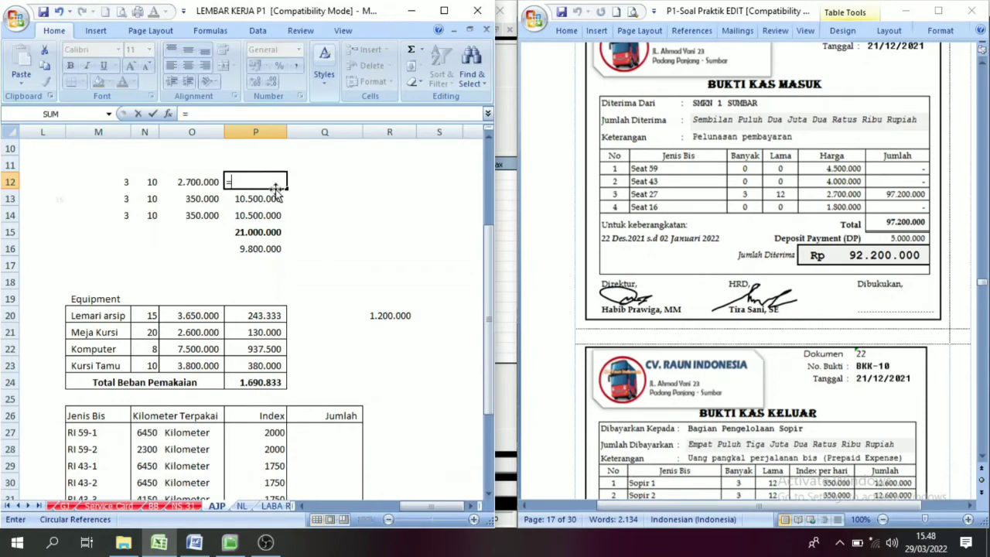
{"action": "left_click", "coordinate": [124, 191]}
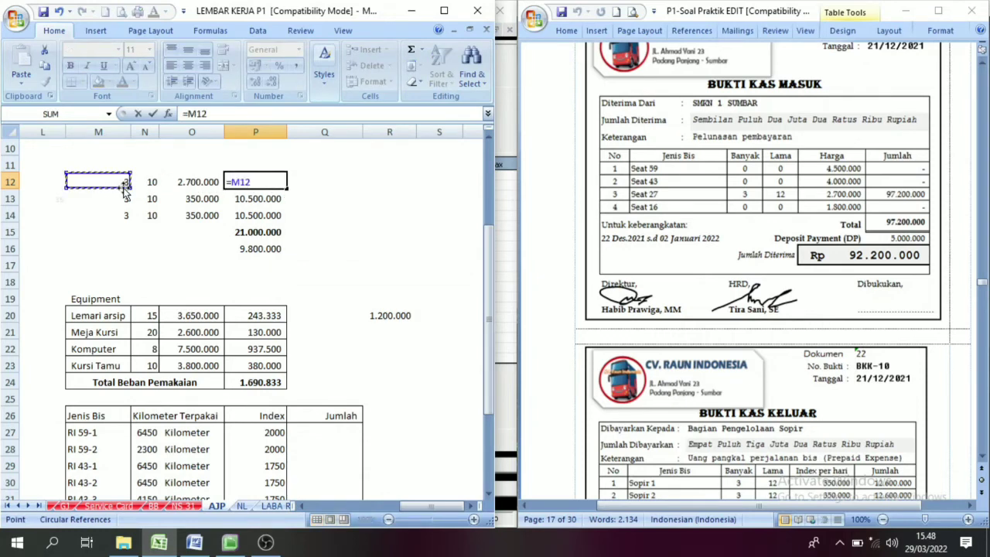
{"action": "type", "text": "*"}
{"action": "left_click_drag", "start_coordinate": [152, 184], "coordinate": [152, 199]}
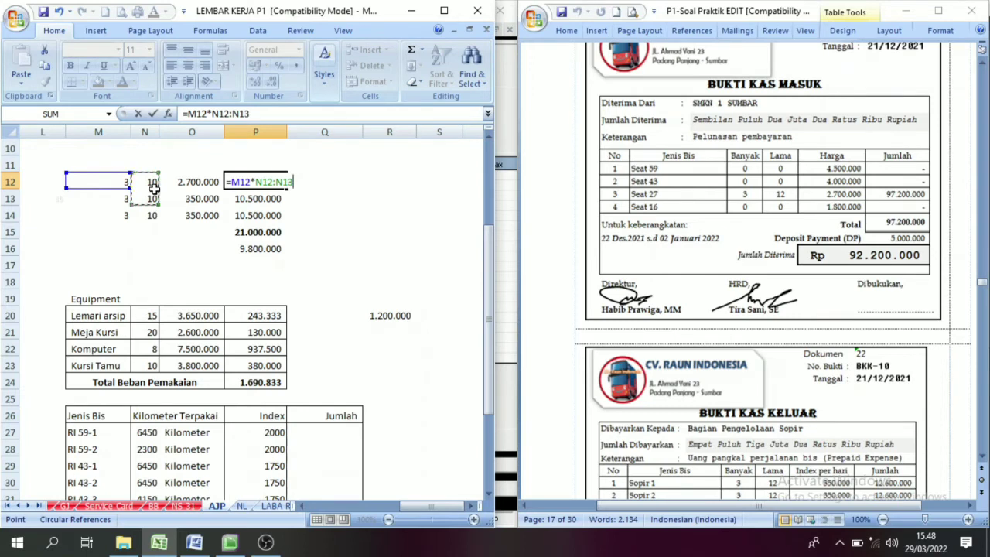
{"action": "left_click", "coordinate": [157, 196]}
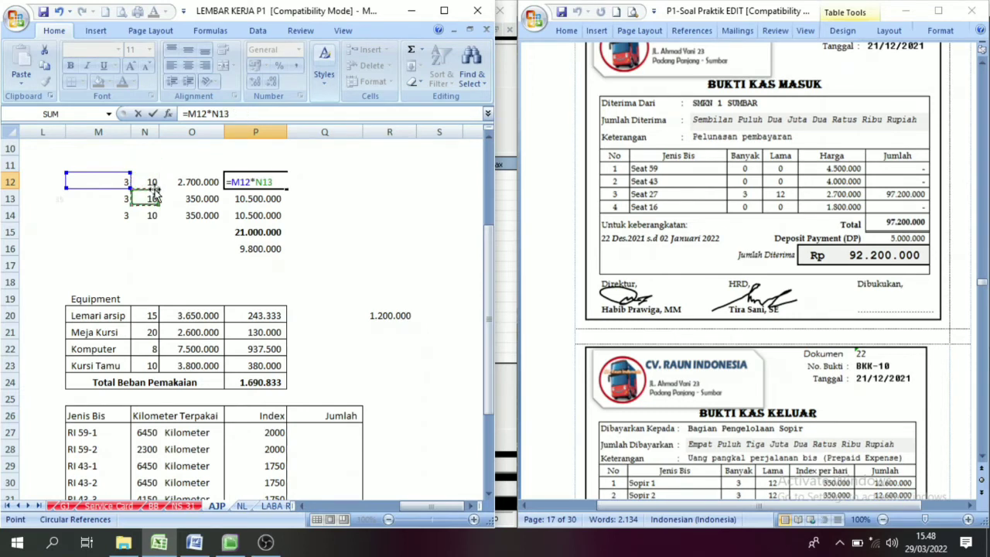
{"action": "left_click", "coordinate": [153, 184]}
{"action": "type", "text": "*"}
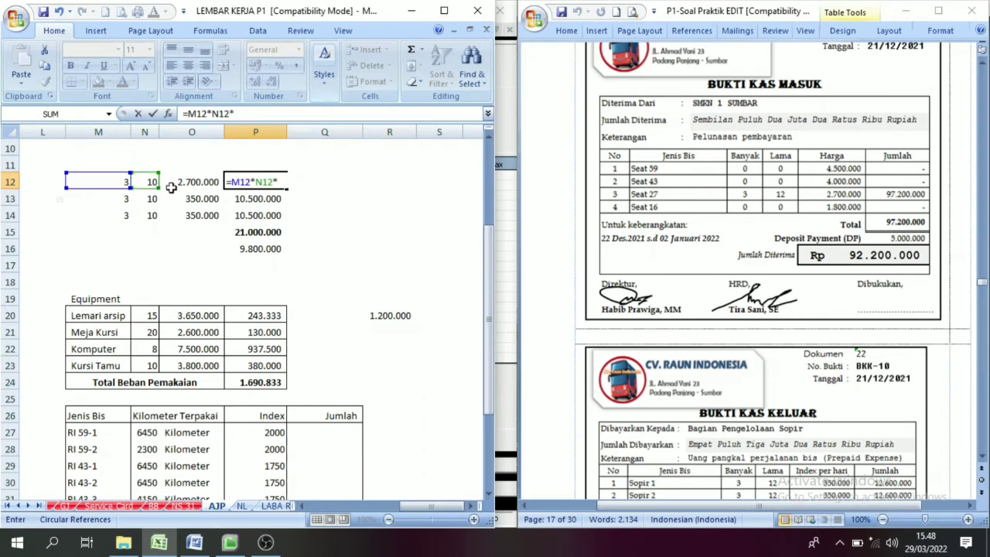
{"action": "left_click", "coordinate": [194, 184]}
{"action": "key", "text": "Return"}
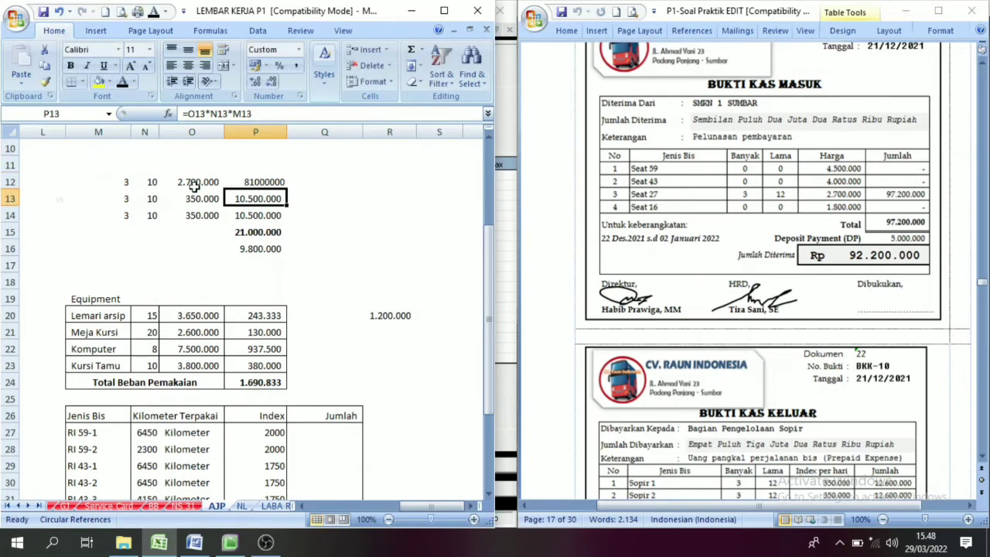
Format the revenue amount in P12 with thousands separators and bold text.
{"action": "left_click", "coordinate": [259, 183]}
{"action": "left_click", "coordinate": [295, 67]}
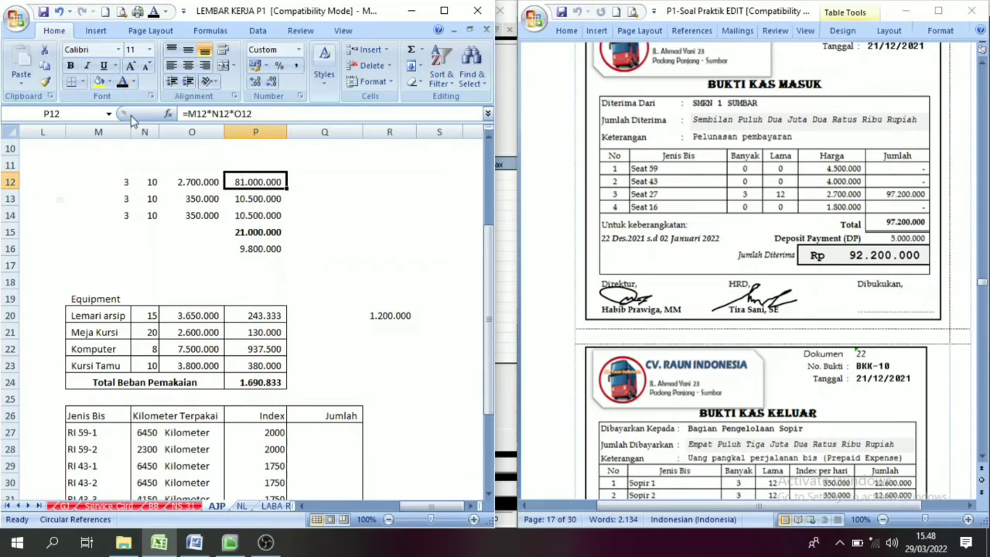
{"action": "left_click", "coordinate": [70, 65]}
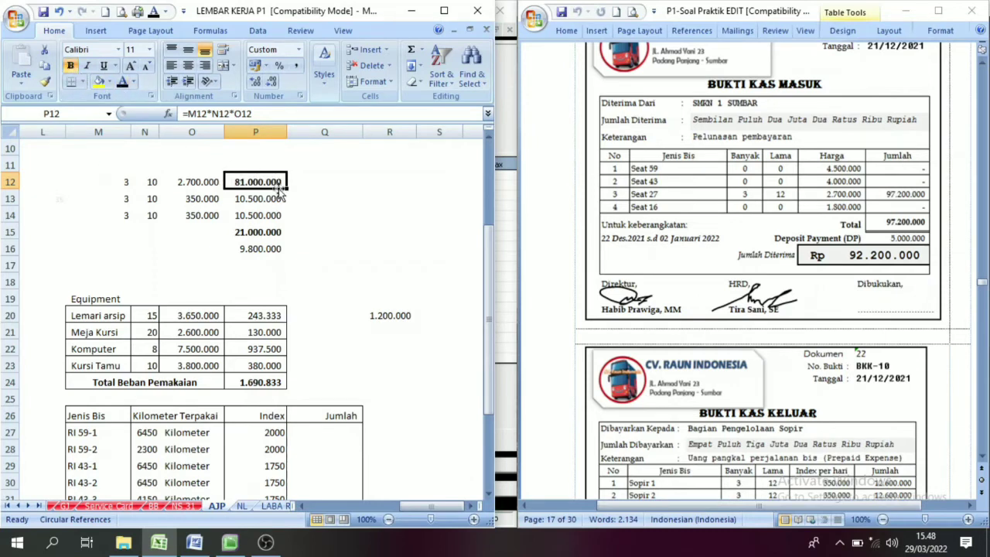
{"action": "left_click", "coordinate": [277, 213]}
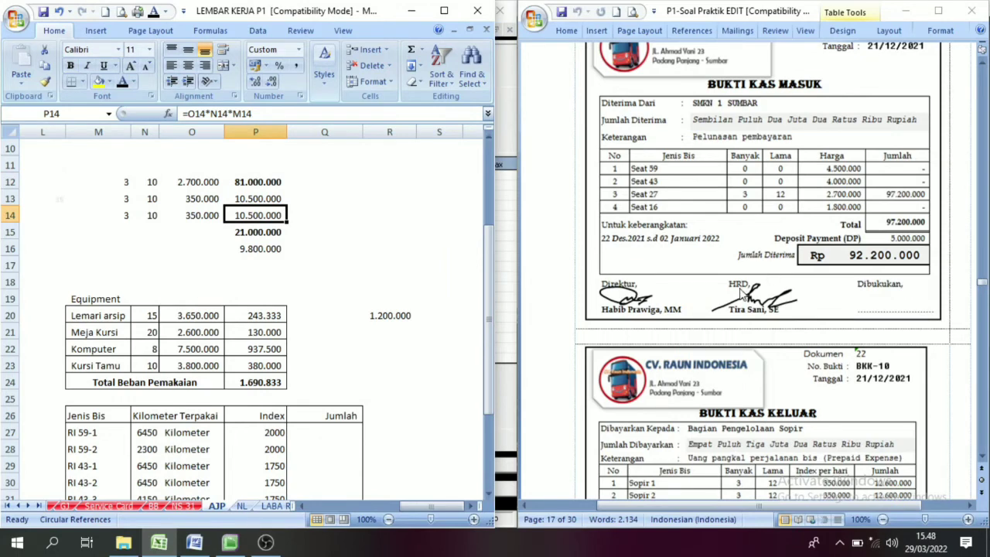
Review the BKK-10 cash payment document alongside the trip revenue and cost calculations in M12:P16.
{"action": "scroll", "coordinate": [746, 320], "scroll_direction": "down", "scroll_amount": 5}
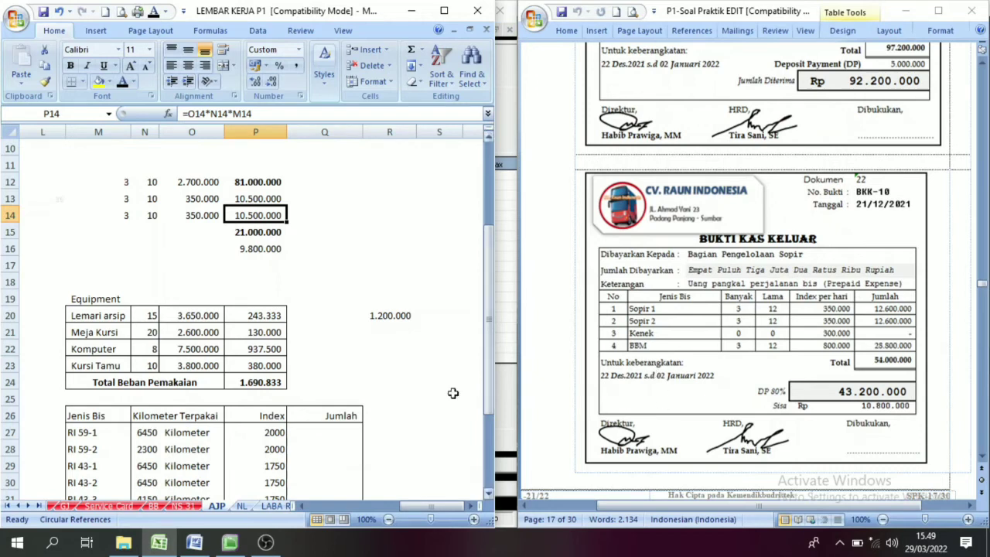
{"action": "left_click", "coordinate": [267, 249]}
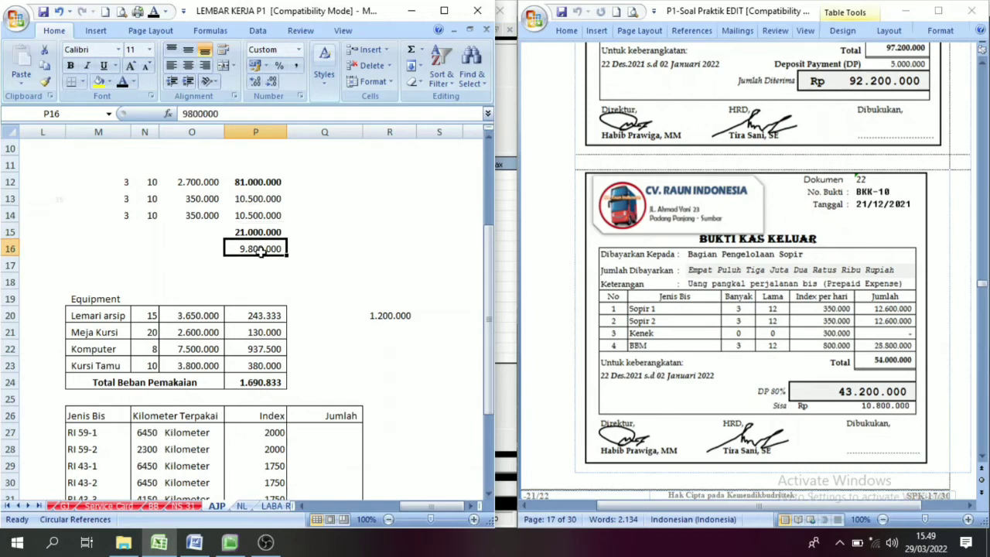
{"action": "left_click", "coordinate": [259, 183]}
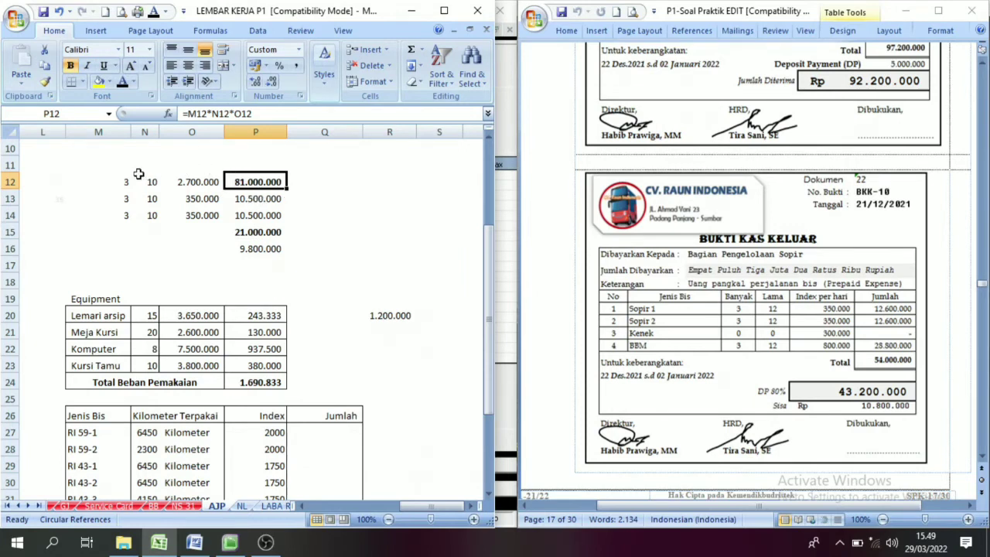
{"action": "left_click_drag", "start_coordinate": [112, 179], "coordinate": [281, 180]}
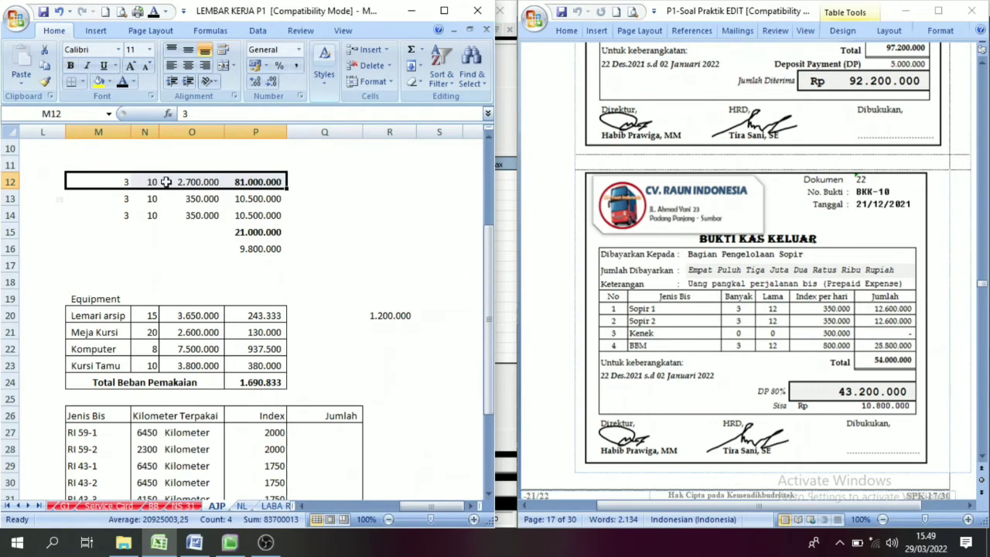
In MYOB, start the MM-06 memo's journal entry with number BM-06 and memo "Pendapatan sewa", keeping the date 31/12/2021.
{"action": "left_click", "coordinate": [229, 542]}
{"action": "left_click", "coordinate": [151, 107]}
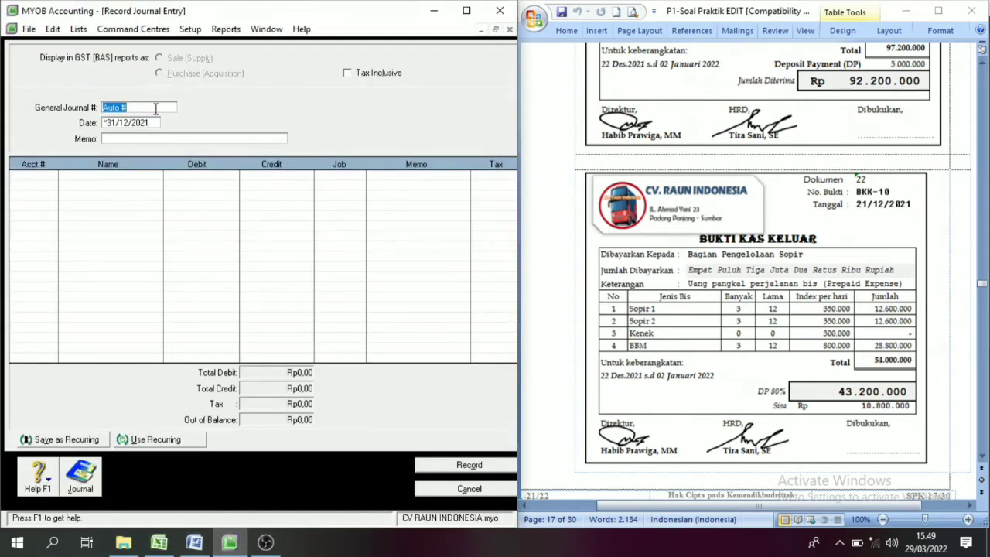
{"action": "left_click_drag", "start_coordinate": [985, 389], "coordinate": [987, 393]}
{"action": "scroll", "coordinate": [850, 331], "scroll_direction": "down", "scroll_amount": 6}
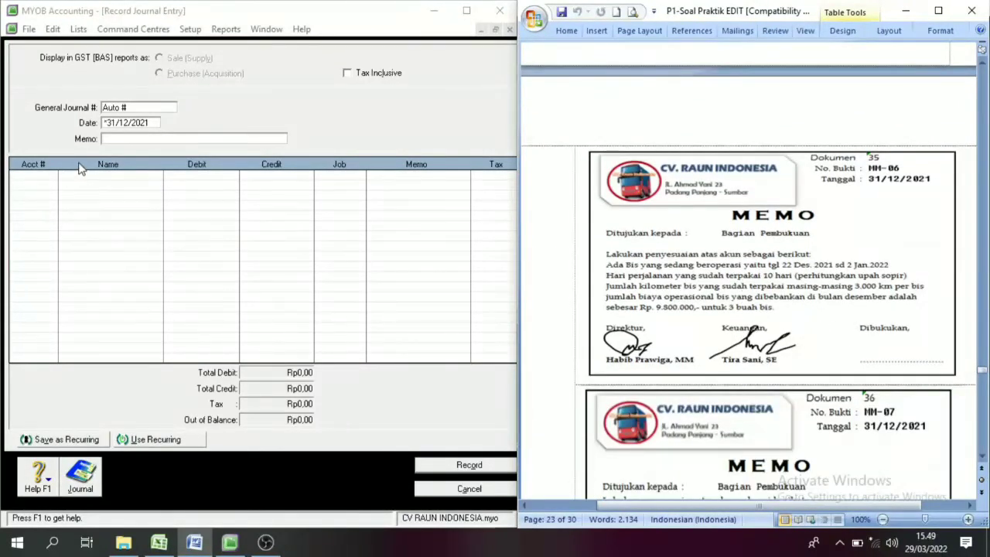
{"action": "left_click", "coordinate": [155, 107]}
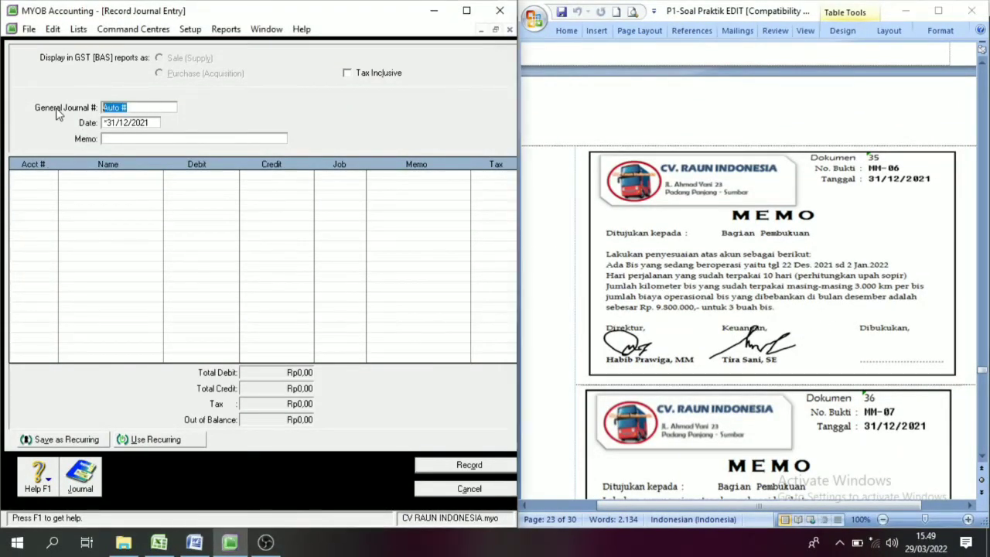
{"action": "type", "text": "BM-06"}
{"action": "key", "text": "Tab"}
{"action": "key", "text": "Tab"}
{"action": "type", "text": "Pendapatan sewa"}
{"action": "key", "text": "Tab"}
Debit account 2-1101 Unearnead rent revenue with 81.000.000, the revenue amount from worksheet cell P12.
{"action": "left_click", "coordinate": [51, 176]}
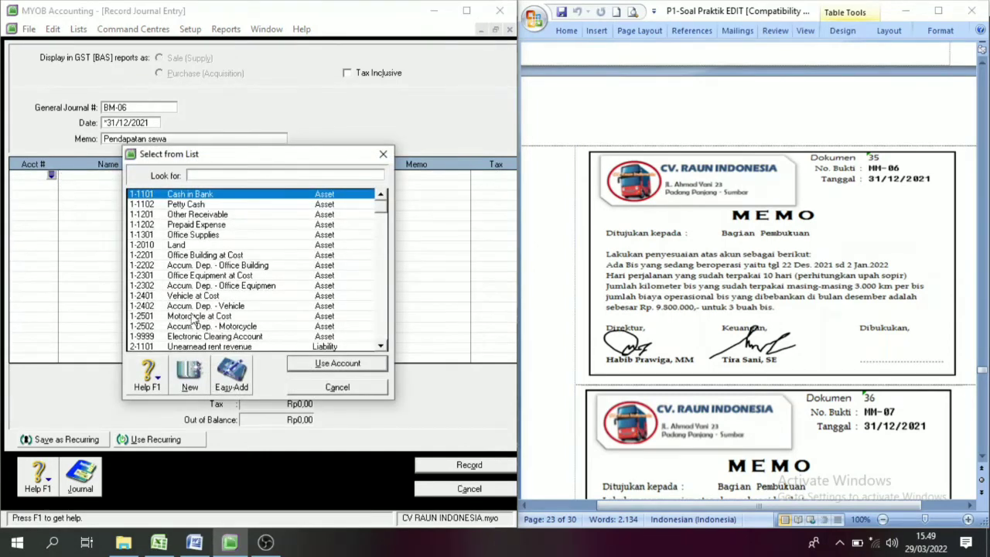
{"action": "left_click", "coordinate": [201, 337]}
{"action": "scroll", "coordinate": [203, 350], "scroll_direction": "down", "scroll_amount": 1}
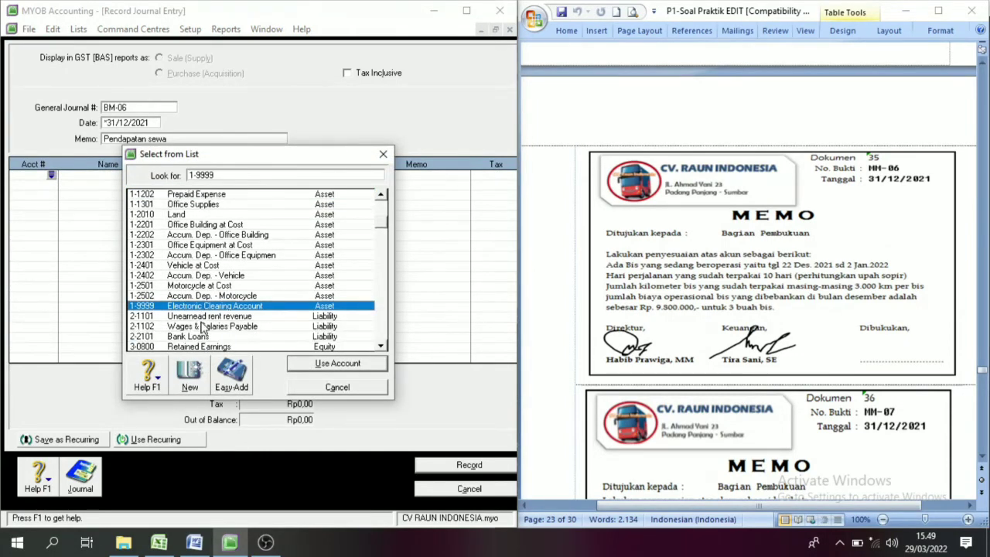
{"action": "left_click", "coordinate": [198, 315]}
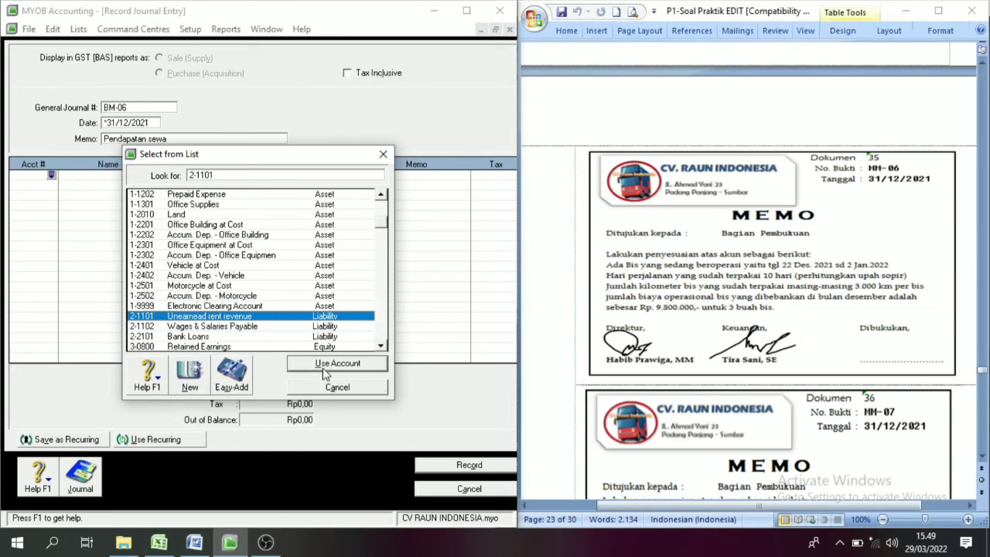
{"action": "left_click", "coordinate": [332, 364]}
{"action": "left_click", "coordinate": [203, 321]}
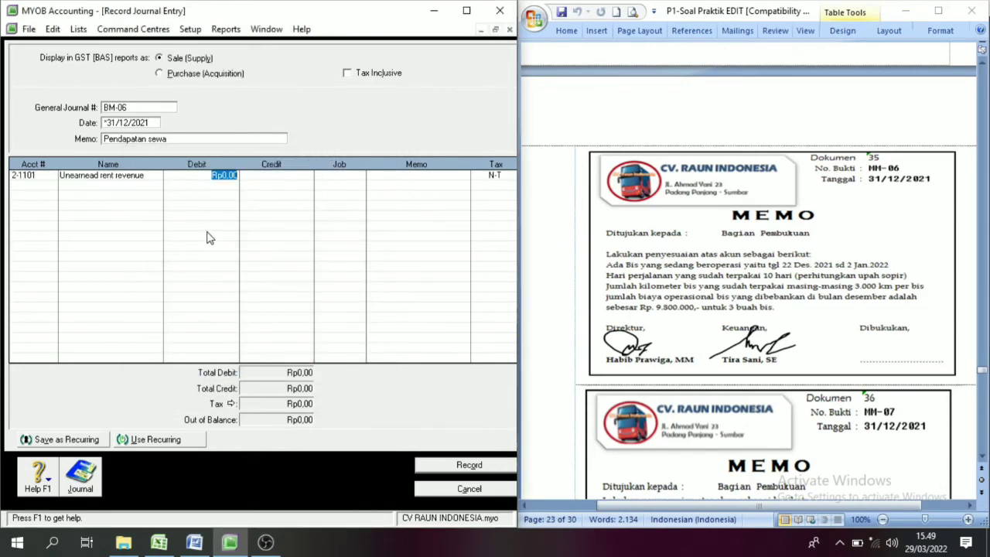
{"action": "left_click", "coordinate": [158, 542]}
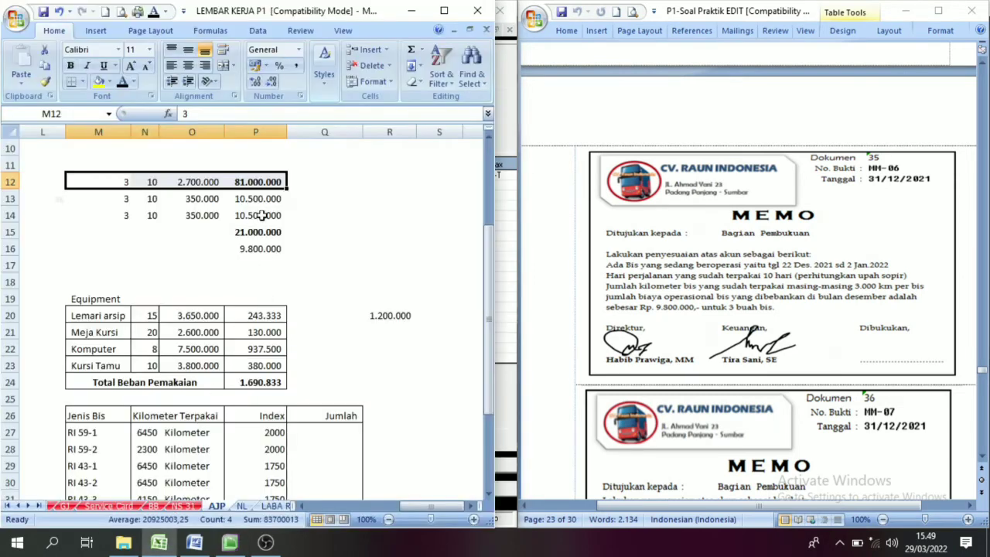
{"action": "left_click", "coordinate": [231, 543]}
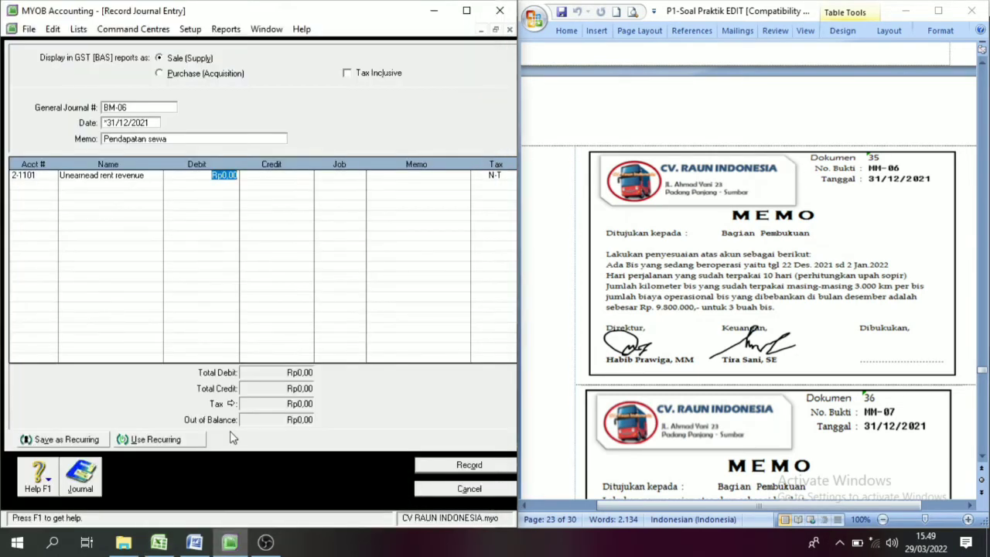
{"action": "type", "text": "81.000.00"}
{"action": "key", "text": "Return"}
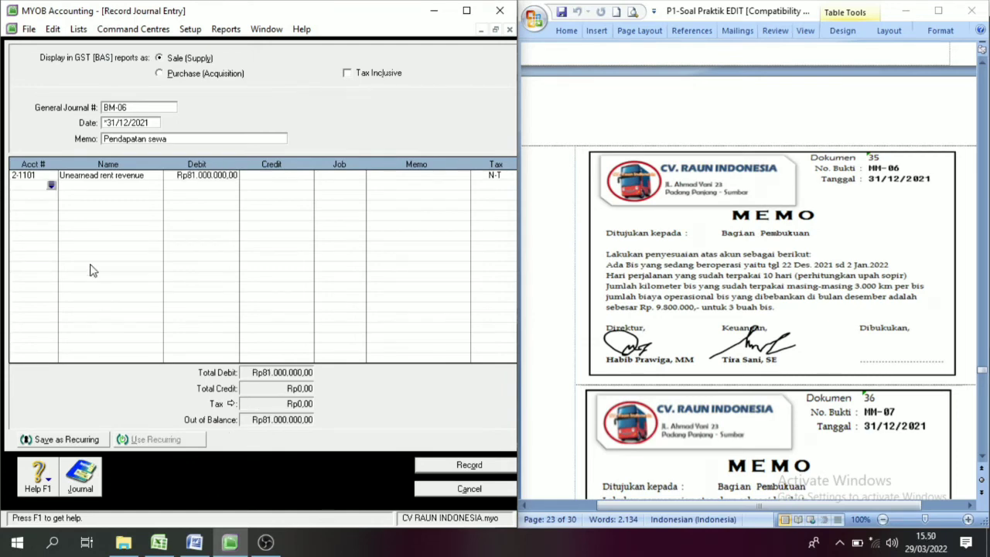
Credit account 4-1101 Rent Revenue with 81.000.000 and record the BM-06 journal entry.
{"action": "left_click", "coordinate": [51, 186]}
{"action": "scroll", "coordinate": [172, 326], "scroll_direction": "down", "scroll_amount": 3}
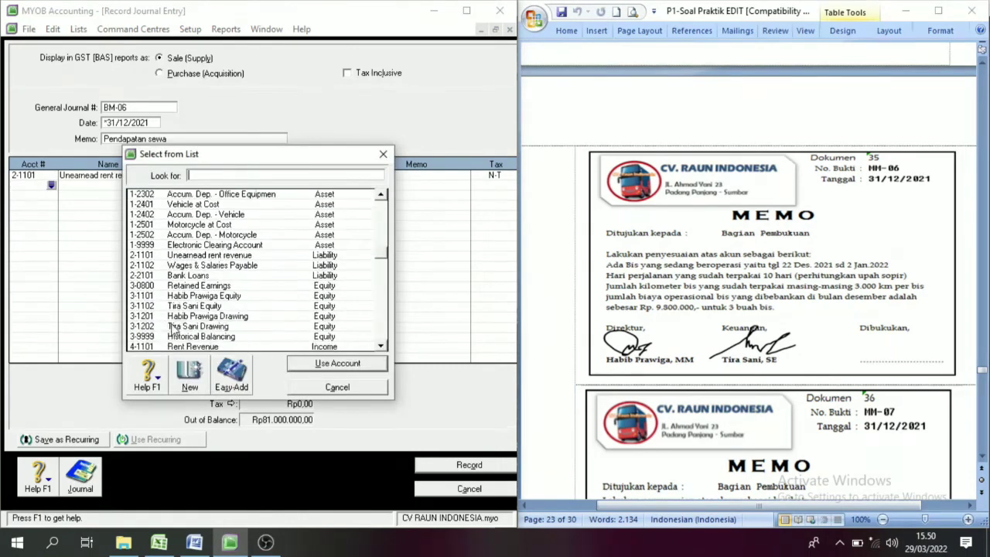
{"action": "type", "text": "4-1101"}
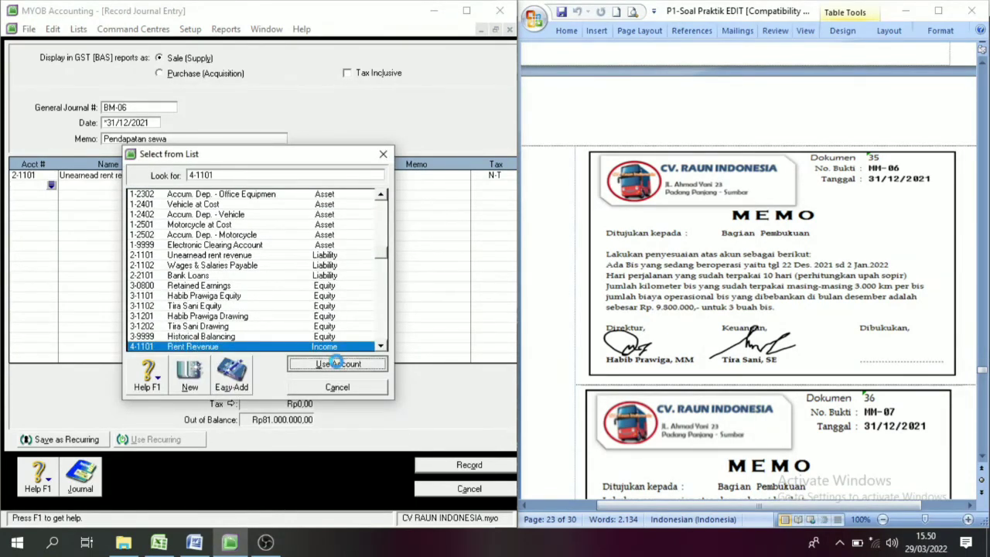
{"action": "left_click", "coordinate": [338, 362]}
{"action": "key", "text": "Tab"}
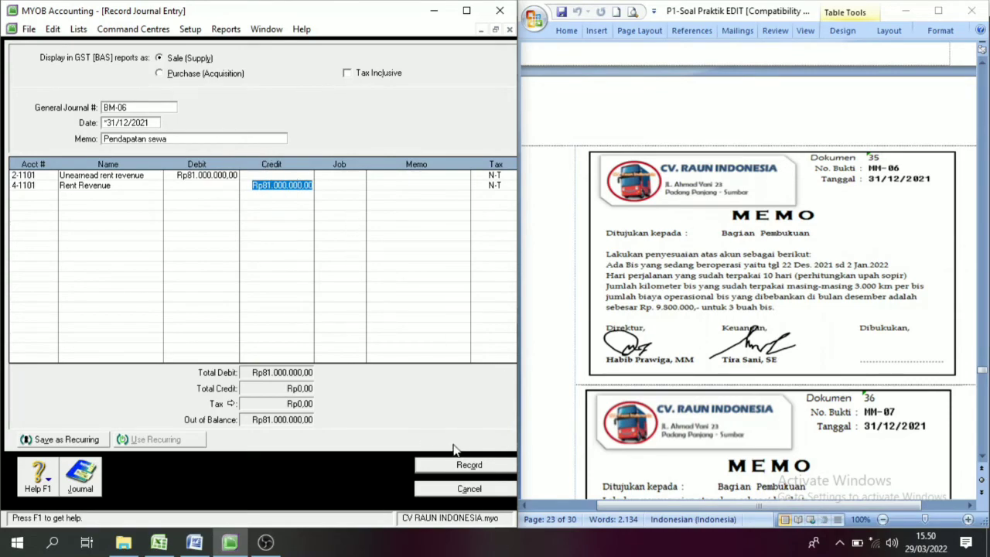
{"action": "left_click", "coordinate": [467, 464]}
Read the MM-07 memo's bus depreciation table with kilometres used and index for each bus.
{"action": "scroll", "coordinate": [737, 394], "scroll_direction": "down", "scroll_amount": 6}
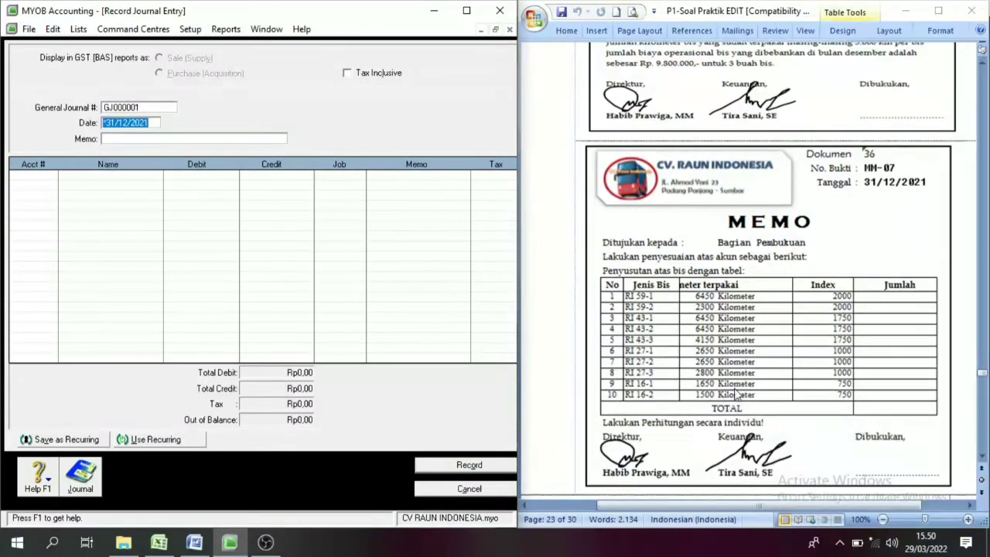
{"action": "scroll", "coordinate": [737, 395], "scroll_direction": "up", "scroll_amount": 1}
{"action": "scroll", "coordinate": [737, 394], "scroll_direction": "down", "scroll_amount": 9}
{"action": "scroll", "coordinate": [737, 395], "scroll_direction": "up", "scroll_amount": 8}
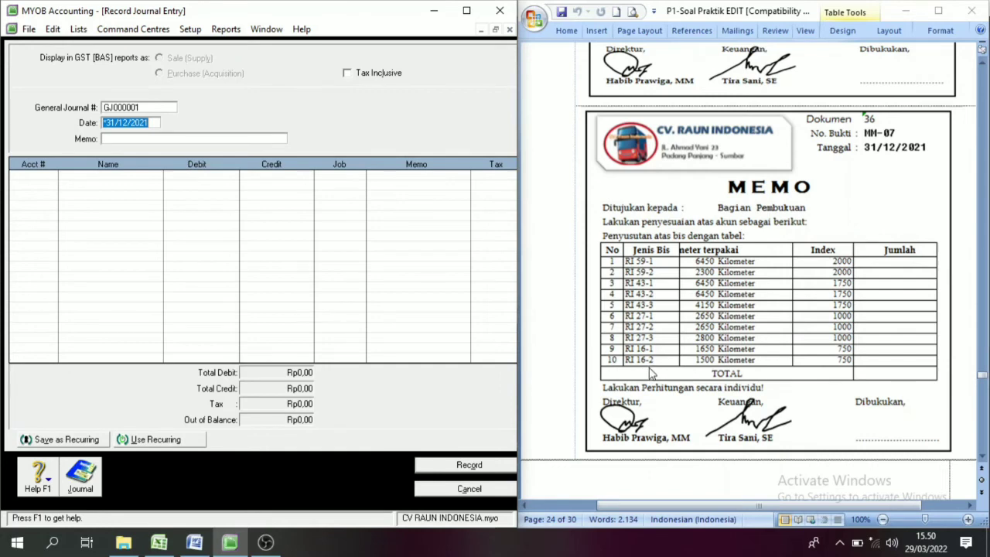
{"action": "left_click", "coordinate": [716, 260]}
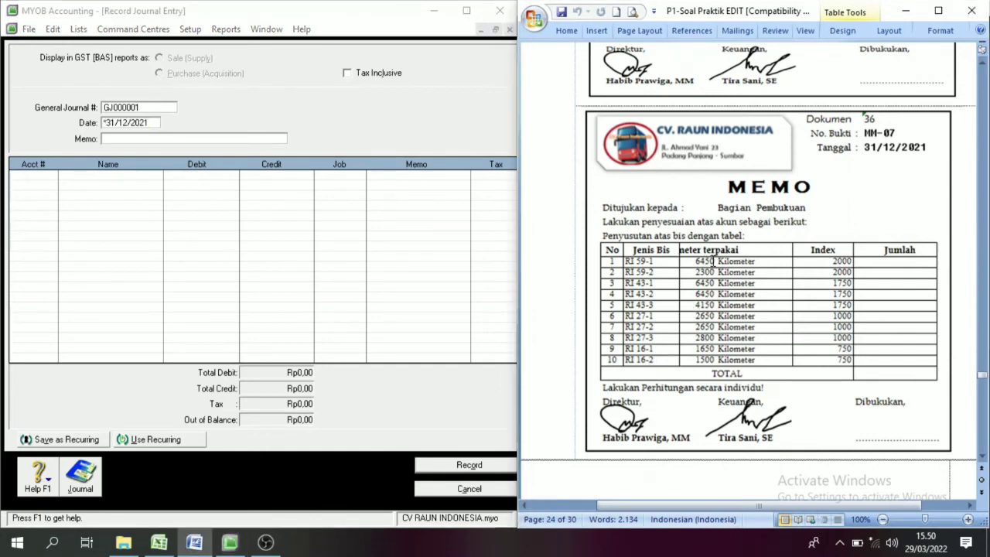
{"action": "left_click", "coordinate": [727, 263]}
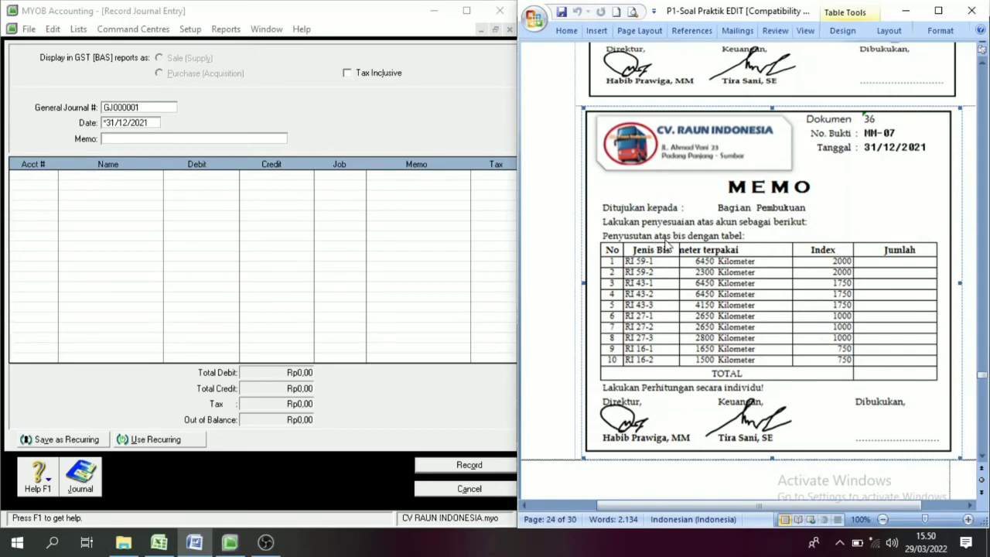
Switch to the Excel worksheet and examine the kilometre values in N27:N36 and the index values in P27:P36.
{"action": "left_click", "coordinate": [166, 545]}
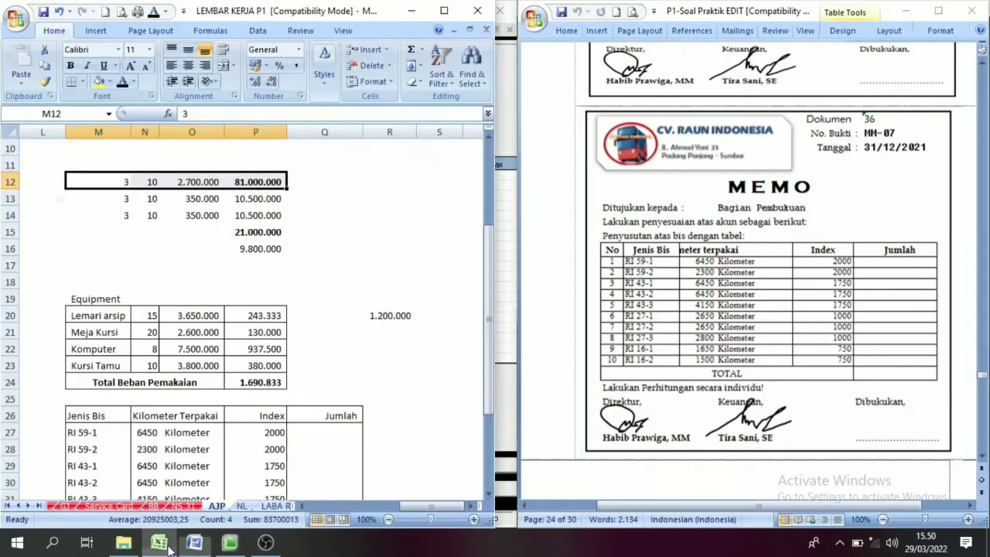
{"action": "scroll", "coordinate": [236, 422], "scroll_direction": "down", "scroll_amount": 4}
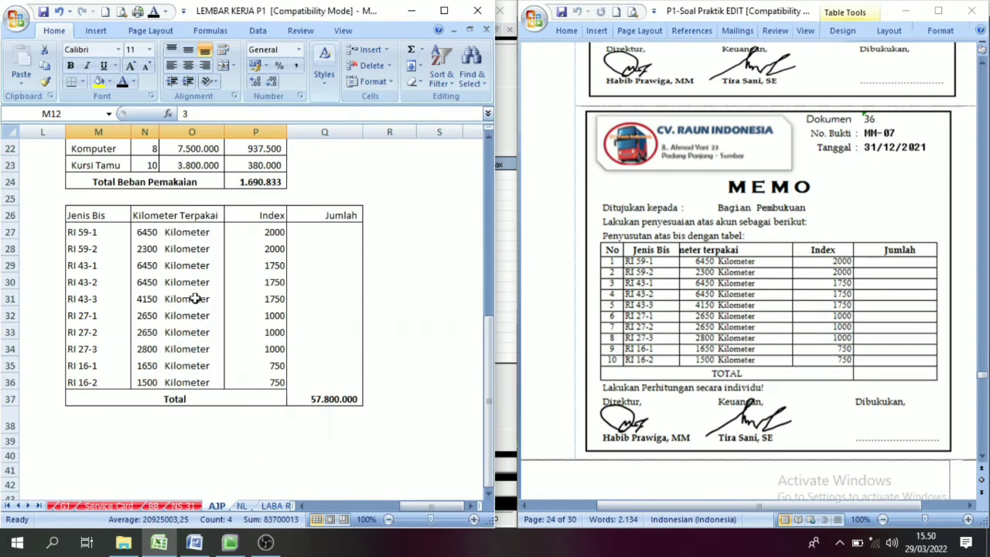
{"action": "left_click", "coordinate": [154, 233]}
{"action": "left_click", "coordinate": [267, 235]}
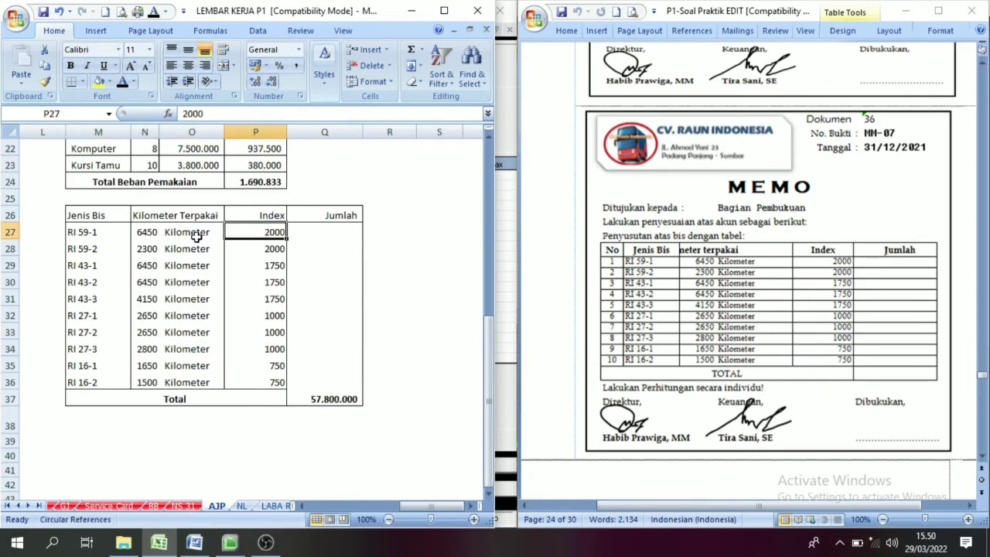
{"action": "left_click", "coordinate": [155, 236]}
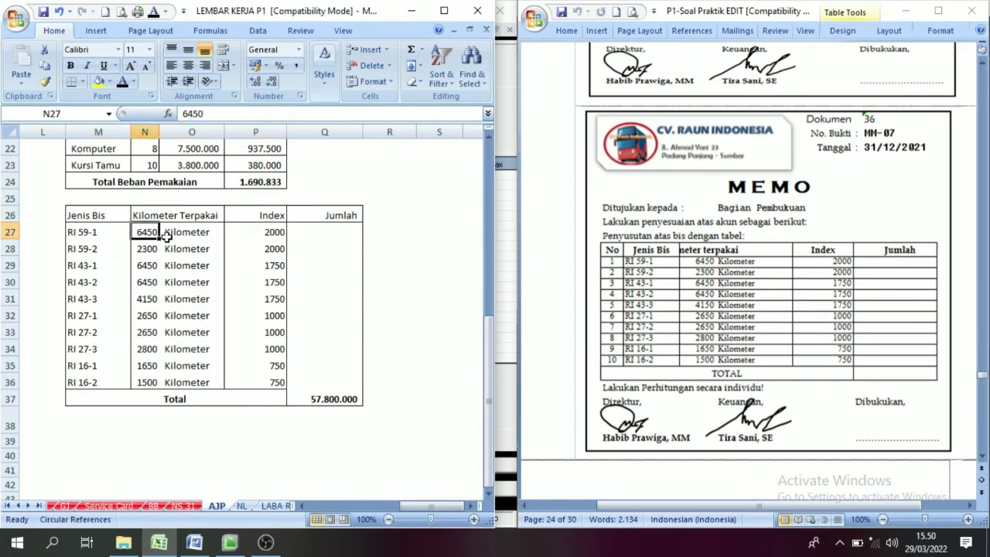
{"action": "left_click", "coordinate": [266, 236]}
{"action": "left_click", "coordinate": [333, 235]}
{"action": "left_click", "coordinate": [147, 233]}
{"action": "left_click_drag", "start_coordinate": [148, 233], "coordinate": [145, 378]}
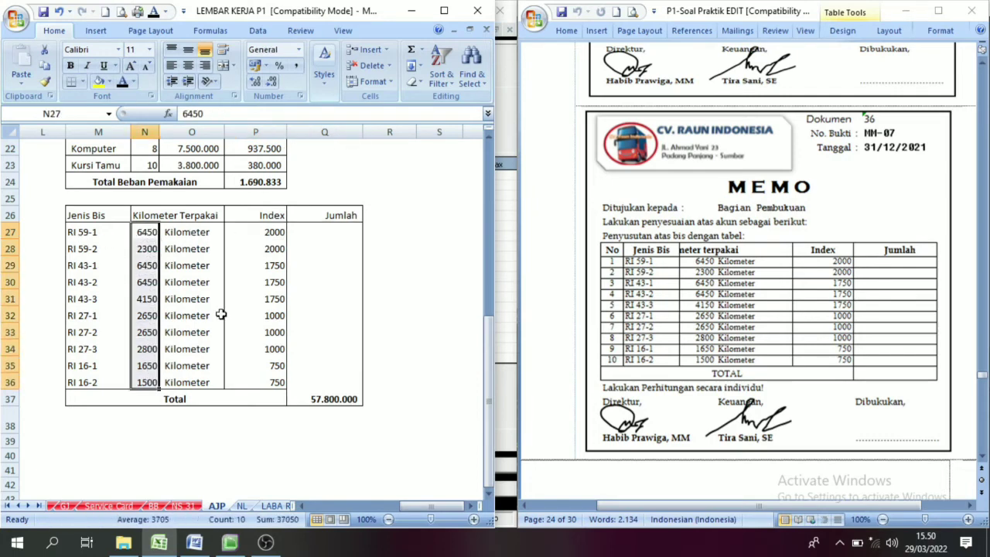
{"action": "left_click_drag", "start_coordinate": [276, 231], "coordinate": [268, 387]}
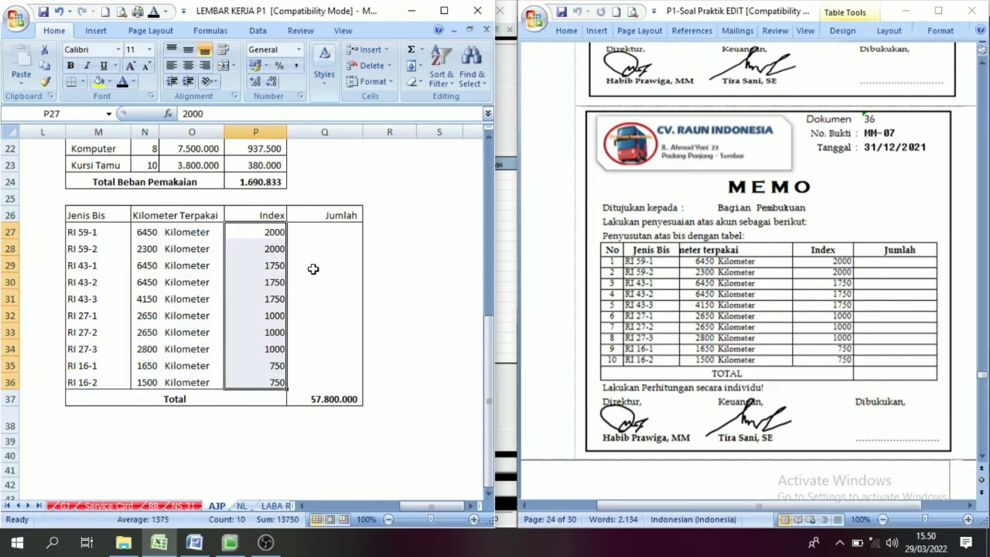
Change the white text of the Jumlah amounts in Q27:Q36 to black and check them with the total in Q37.
{"action": "left_click_drag", "start_coordinate": [325, 234], "coordinate": [327, 381]}
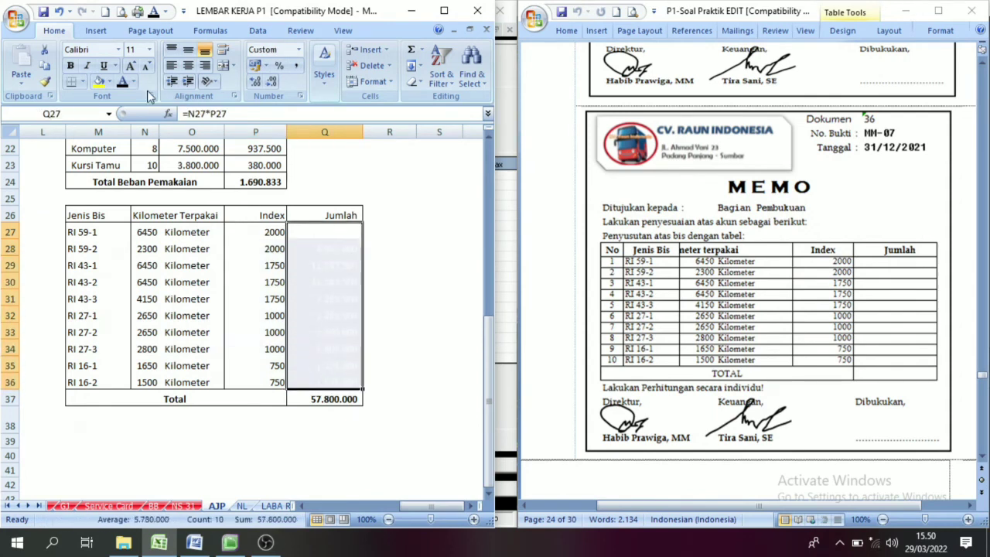
{"action": "key", "text": "ctrl+d"}
{"action": "left_click", "coordinate": [432, 296]}
{"action": "left_click_drag", "start_coordinate": [343, 241], "coordinate": [350, 378]}
{"action": "left_click", "coordinate": [337, 399]}
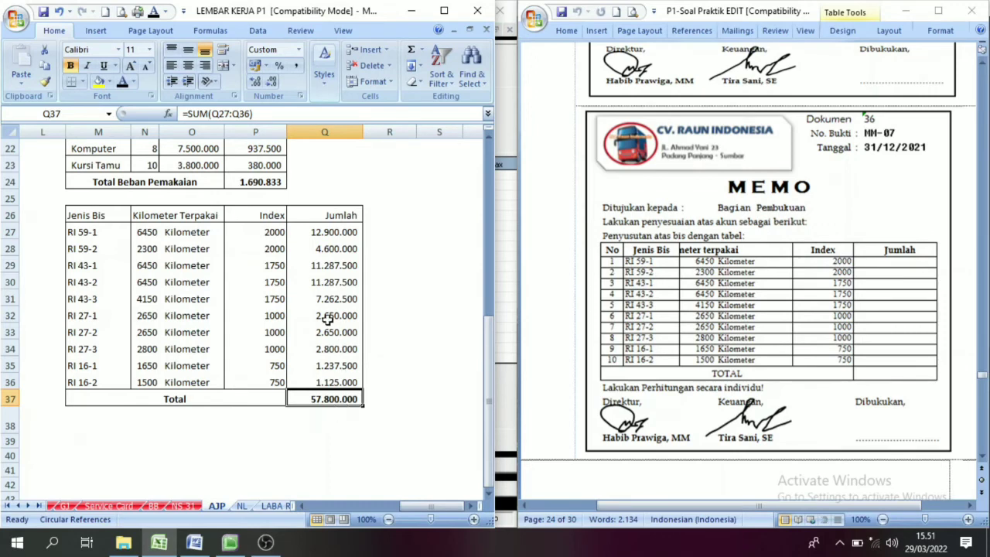
In MYOB, start a new journal entry numbered MM-07 with memo "Penysutan BUS", keeping the date 31/12/2021.
{"action": "left_click", "coordinate": [231, 544]}
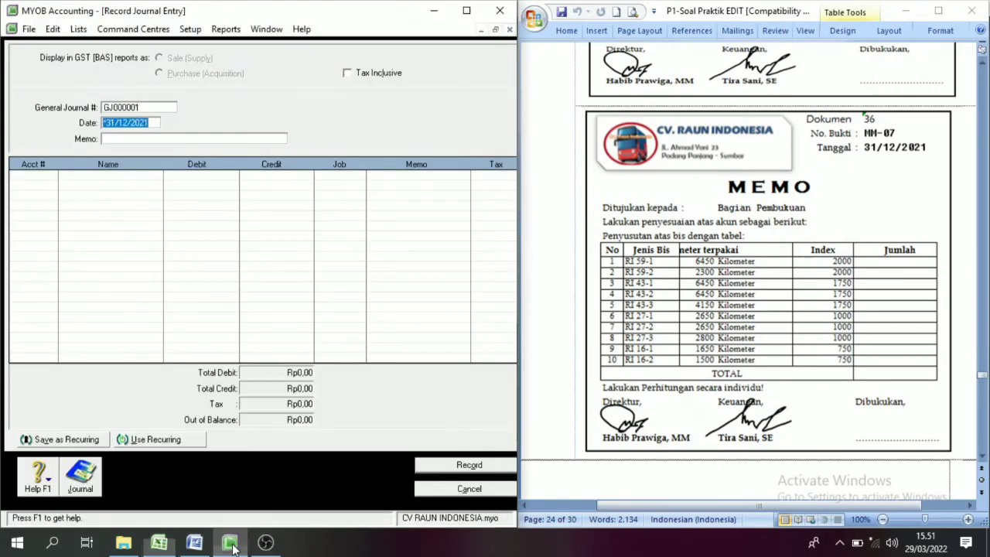
{"action": "left_click", "coordinate": [146, 107]}
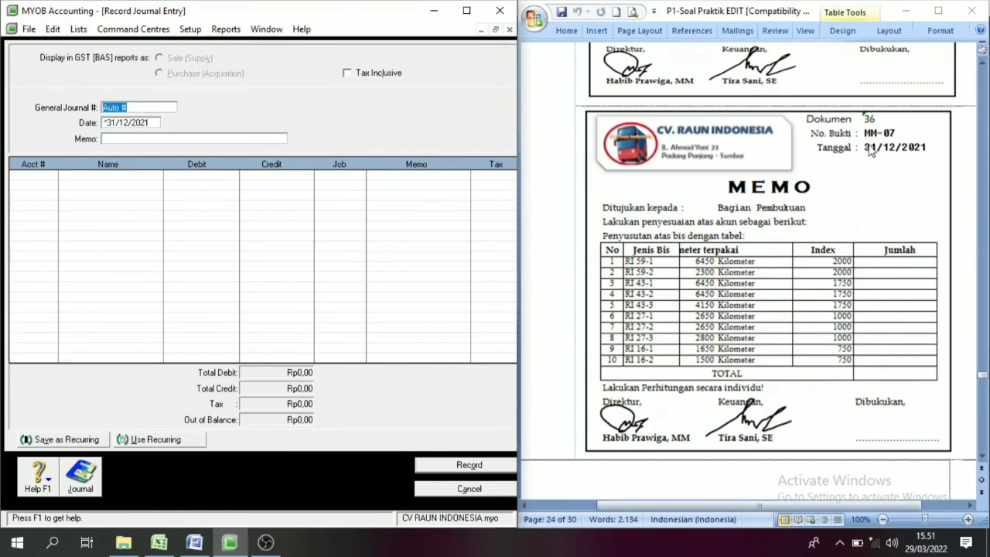
{"action": "type", "text": "MM-07"}
{"action": "key", "text": "Tab"}
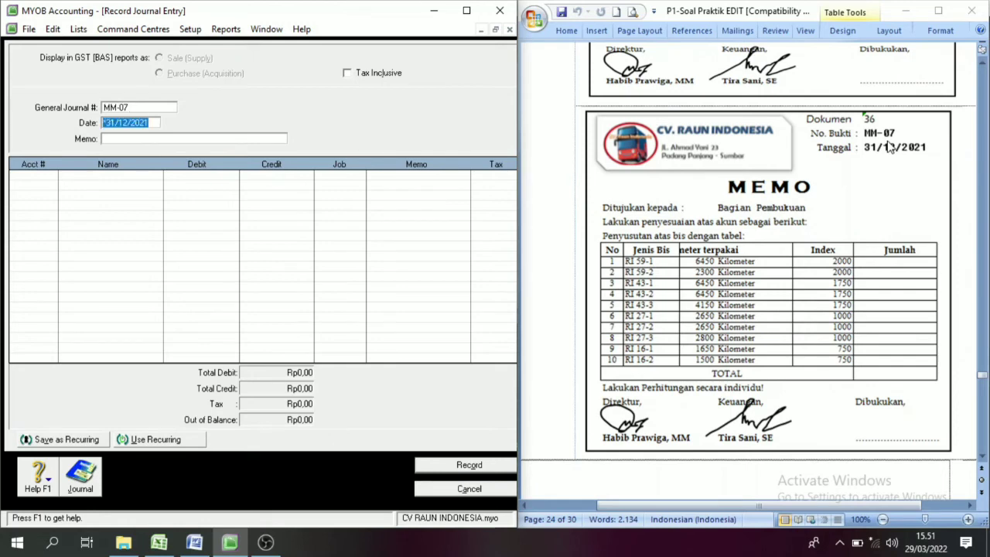
{"action": "key", "text": "Tab"}
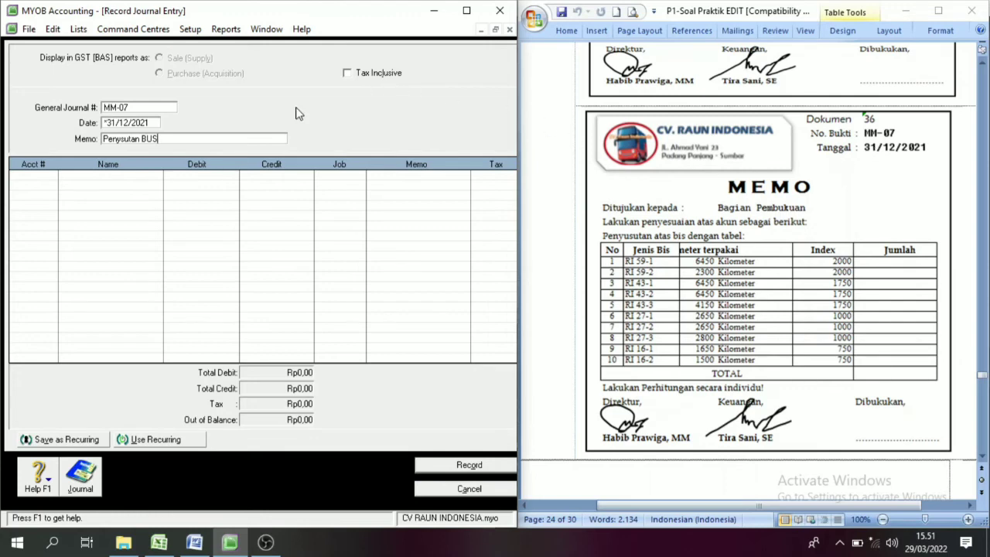
Put account 6-1204 Depreciation Exp - Vehicles on the first line of the MM-07 journal entry.
{"action": "left_click", "coordinate": [46, 177]}
{"action": "left_click", "coordinate": [51, 177]}
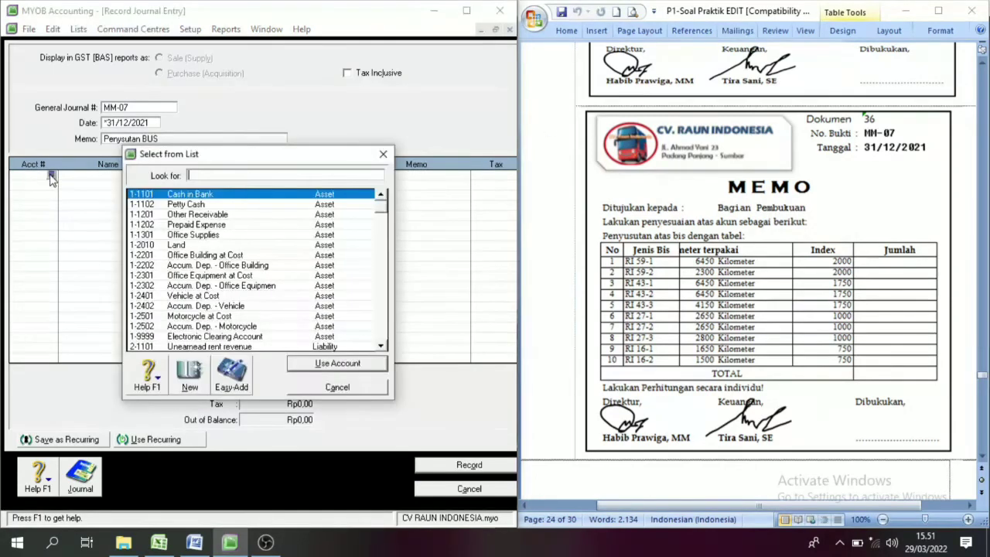
{"action": "scroll", "coordinate": [220, 311], "scroll_direction": "down", "scroll_amount": 2}
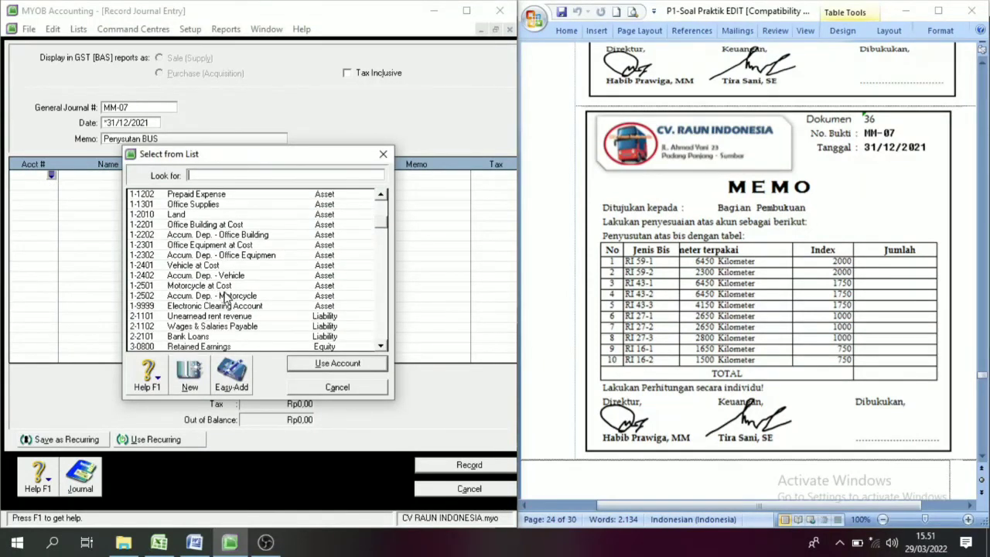
{"action": "scroll", "coordinate": [223, 309], "scroll_direction": "down", "scroll_amount": 5}
{"action": "type", "text": "6-1204"}
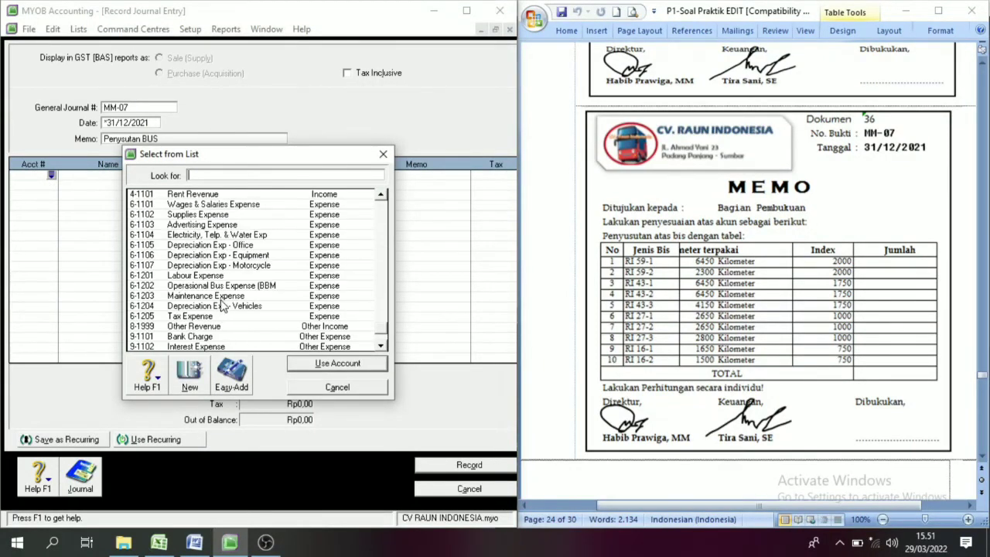
{"action": "left_click", "coordinate": [348, 365]}
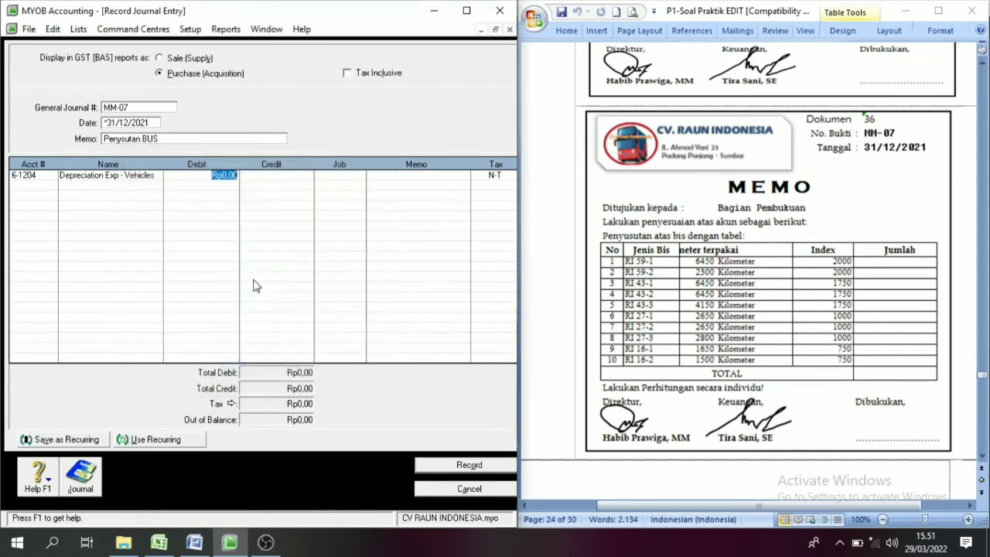
Look up the bus depreciation total in the Excel worksheet and enter 57.800.000 as the MYOB debit for Depreciation Exp - Vehicles.
{"action": "left_click", "coordinate": [158, 542]}
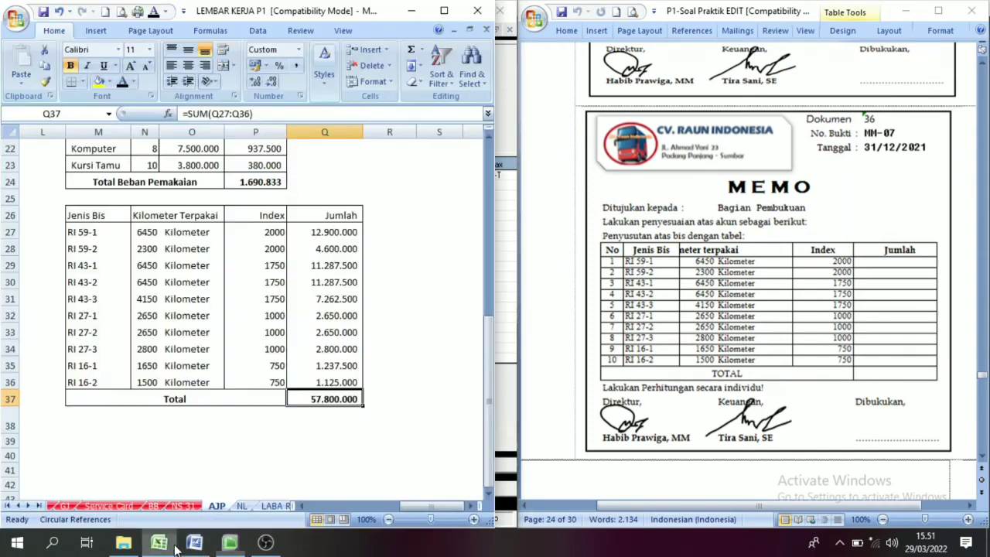
{"action": "left_click", "coordinate": [229, 542]}
{"action": "type", "text": "5"}
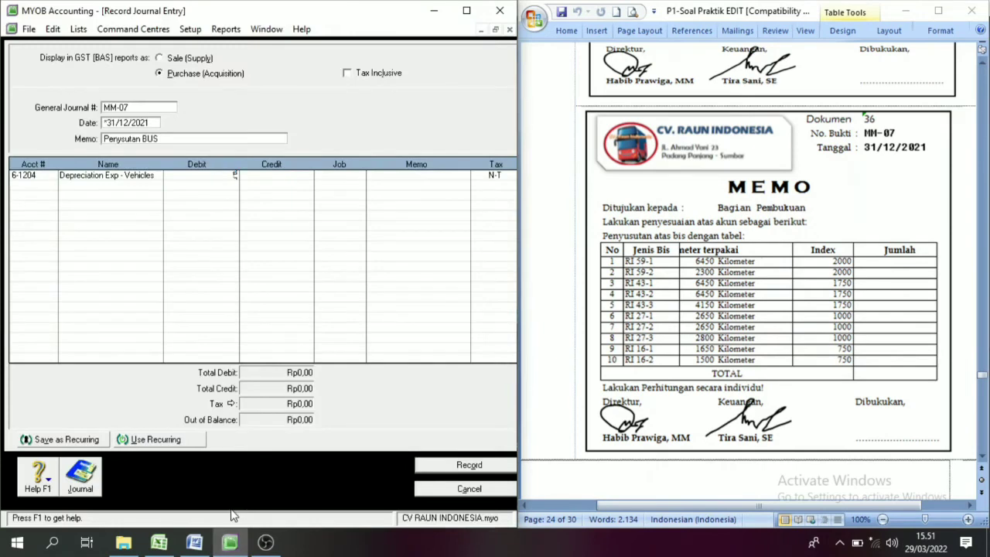
{"action": "type", "text": "7.800.000"}
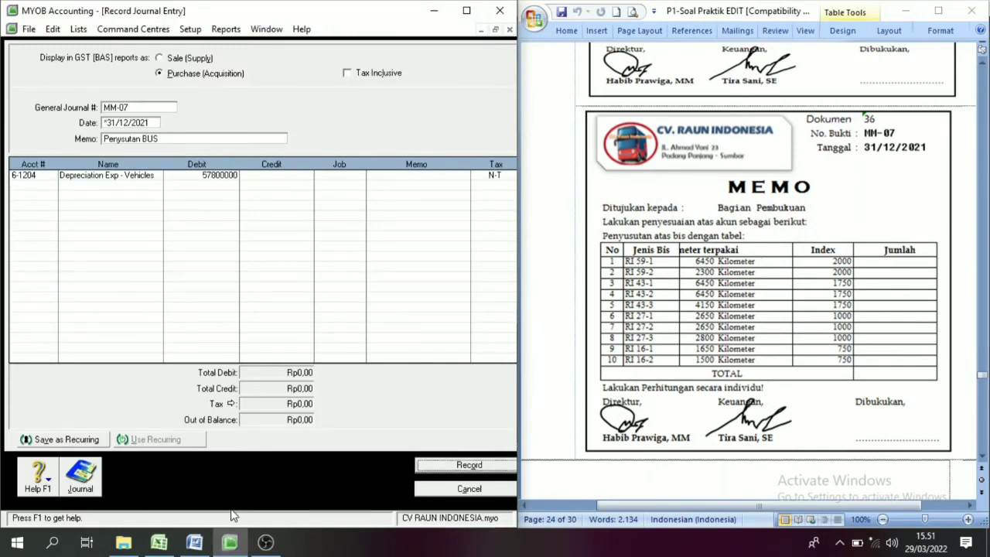
{"action": "key", "text": "Tab"}
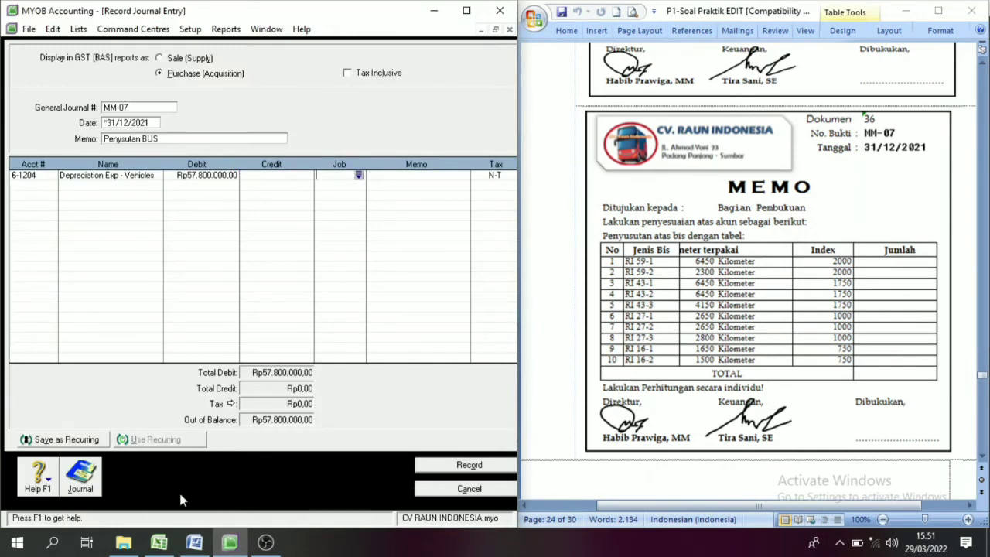
Credit account 1-2402 Accum. Dep. - Vehicle with Rp57.800.000, record the MM-07 entry and close the journal window.
{"action": "left_click", "coordinate": [48, 189]}
{"action": "left_click", "coordinate": [51, 185]}
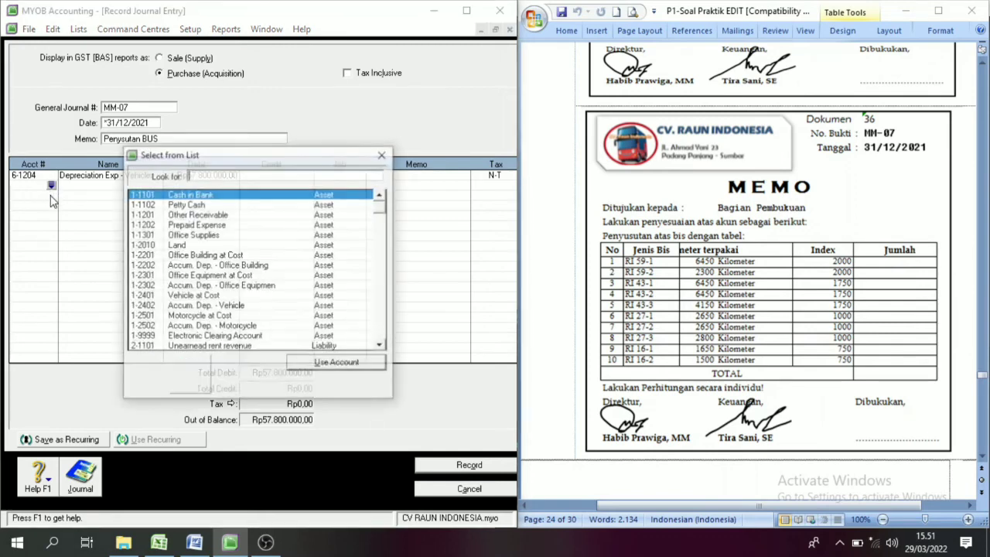
{"action": "left_click", "coordinate": [231, 306]}
{"action": "left_click", "coordinate": [311, 367]}
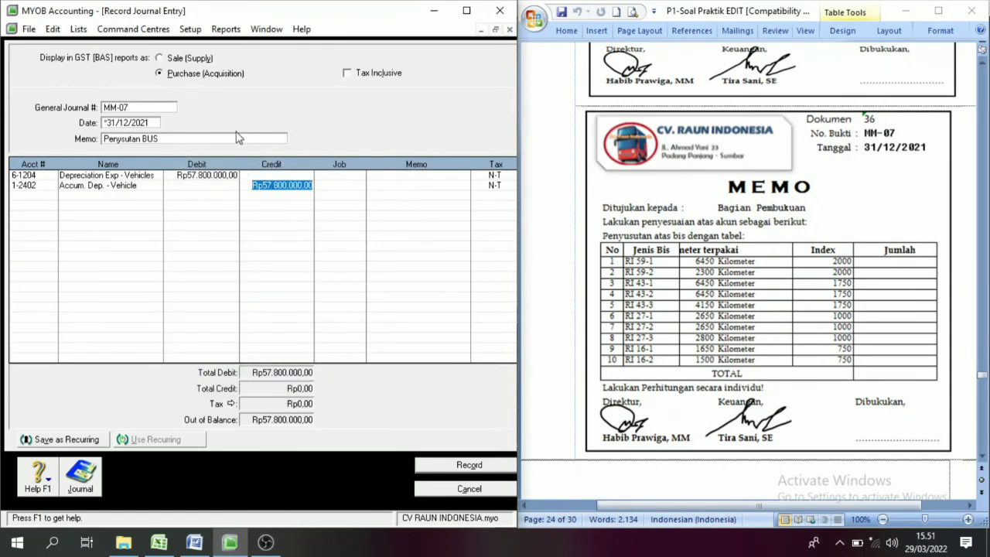
{"action": "left_click", "coordinate": [463, 467]}
{"action": "left_click", "coordinate": [468, 489]}
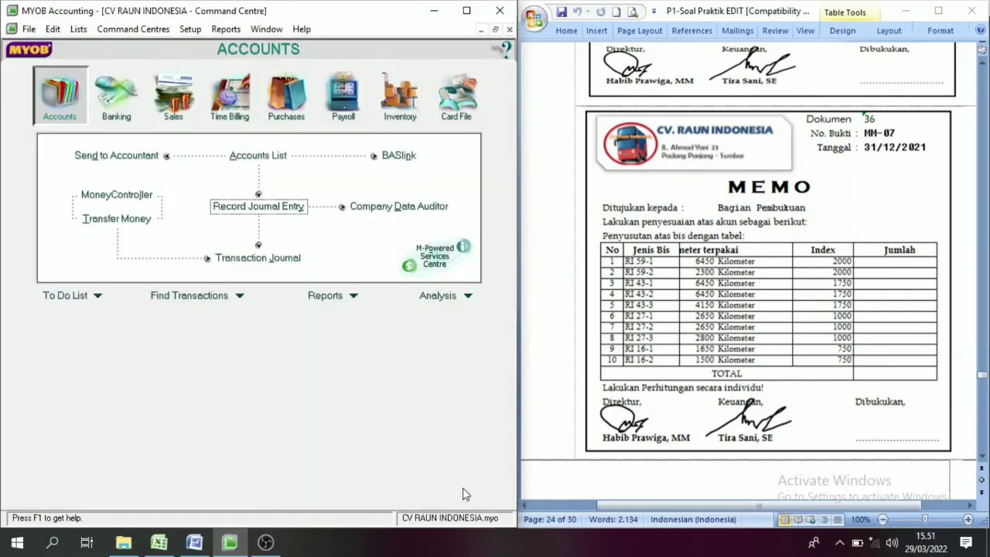
Maximise the MYOB window, display the Trial Balance report for the 13th Period of FY 2021 and review its accounts and totals.
{"action": "scroll", "coordinate": [770, 362], "scroll_direction": "down", "scroll_amount": 3}
{"action": "scroll", "coordinate": [770, 368], "scroll_direction": "up", "scroll_amount": 8}
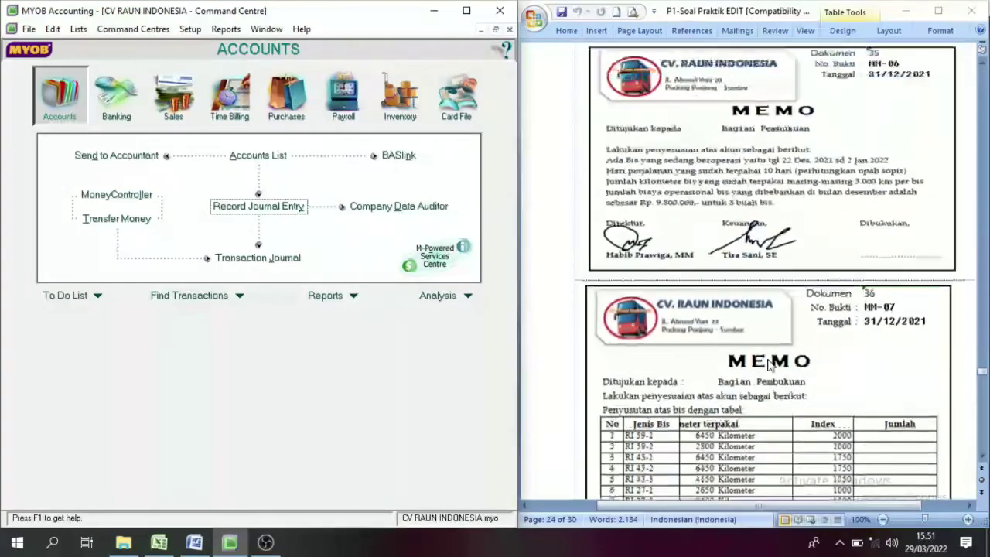
{"action": "left_click", "coordinate": [467, 11]}
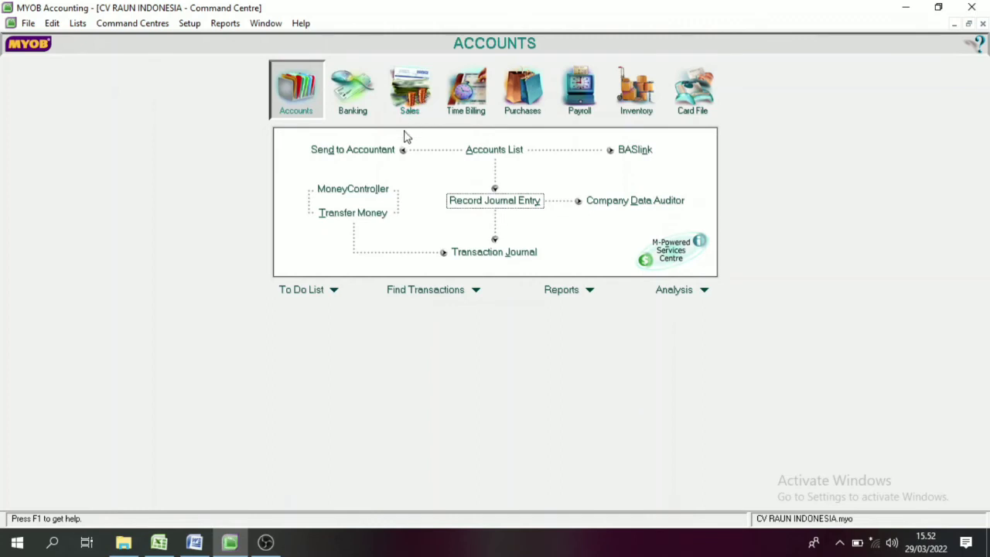
{"action": "left_click", "coordinate": [565, 289]}
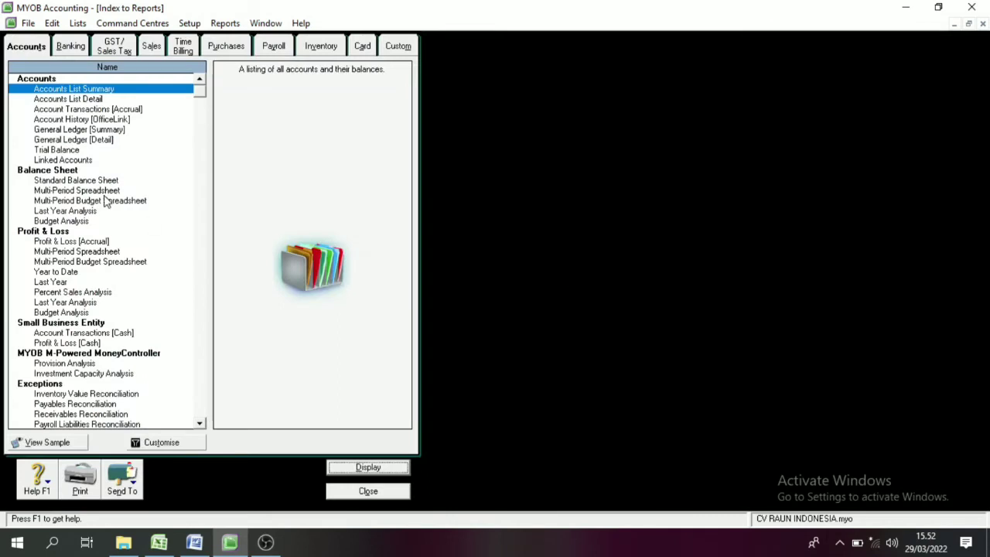
{"action": "left_click", "coordinate": [68, 151]}
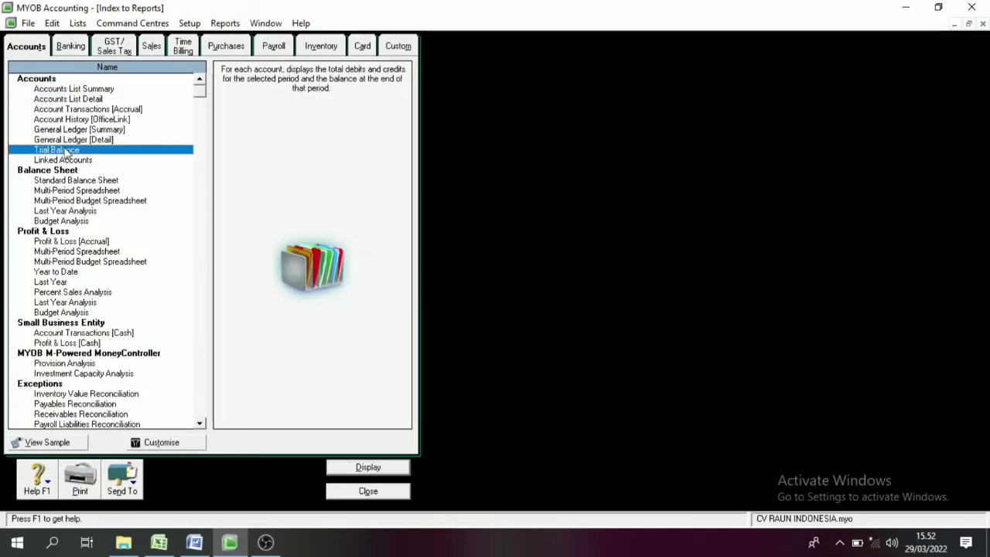
{"action": "double_click", "coordinate": [67, 152]}
{"action": "left_click", "coordinate": [378, 240]}
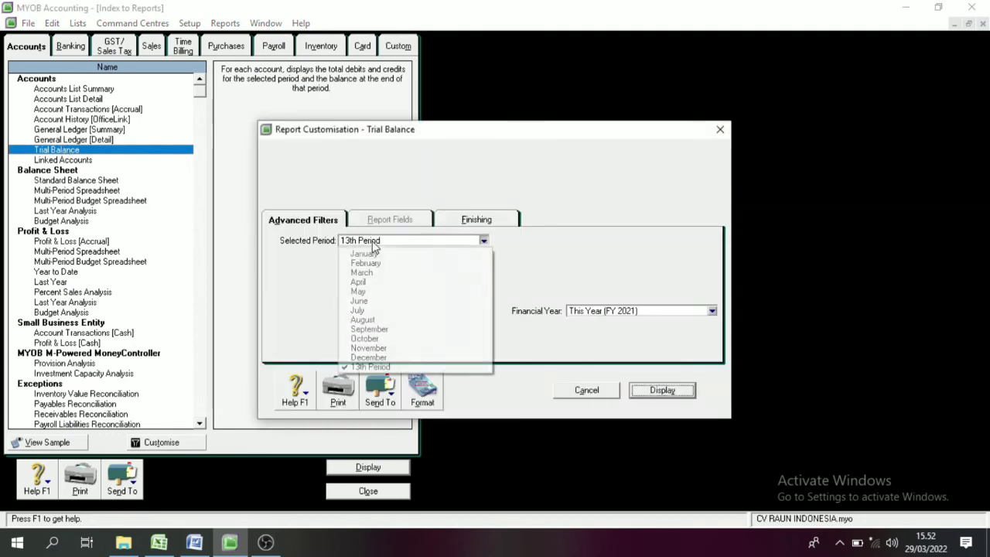
{"action": "left_click", "coordinate": [581, 226]}
{"action": "left_click", "coordinate": [663, 391]}
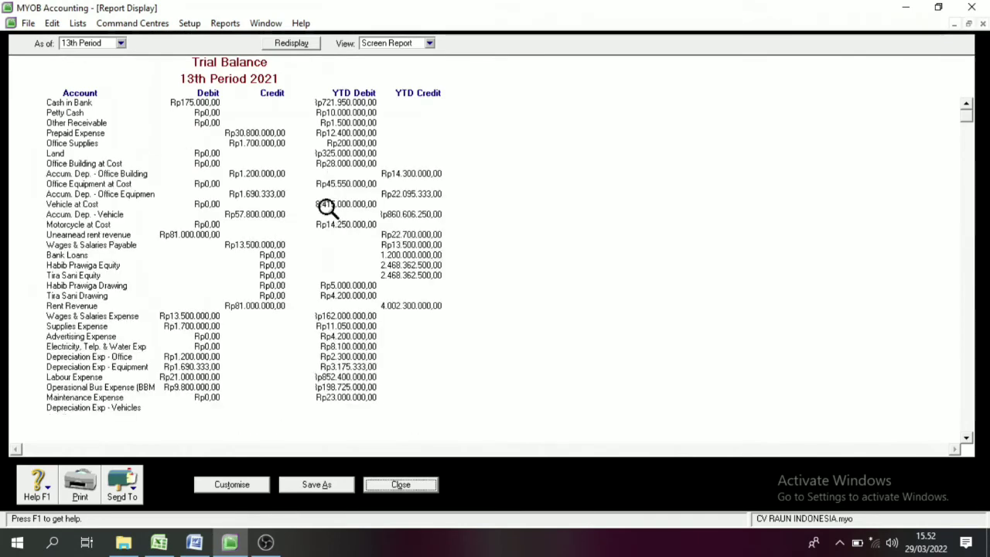
{"action": "scroll", "coordinate": [271, 185], "scroll_direction": "down", "scroll_amount": 3}
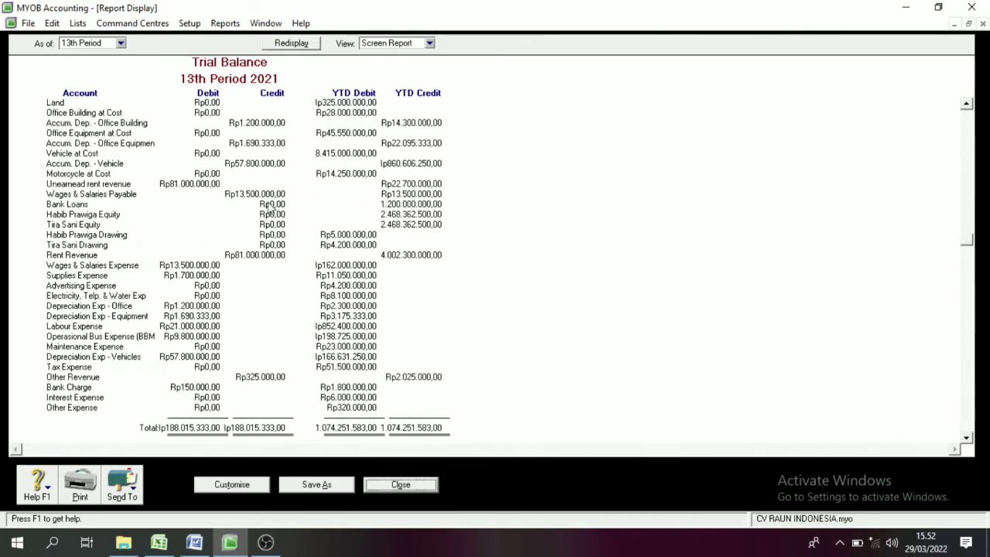
{"action": "scroll", "coordinate": [278, 261], "scroll_direction": "up", "scroll_amount": 3}
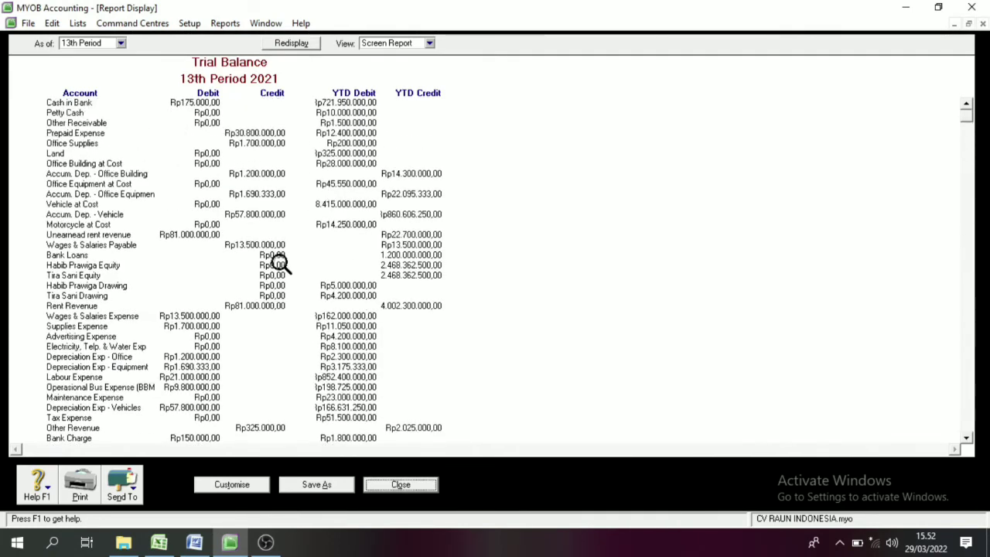
Export the trial balance as a PDF named "Trial Balance cv raun indonesia" to drive D and close the report.
{"action": "left_click", "coordinate": [133, 489]}
{"action": "left_click", "coordinate": [139, 461]}
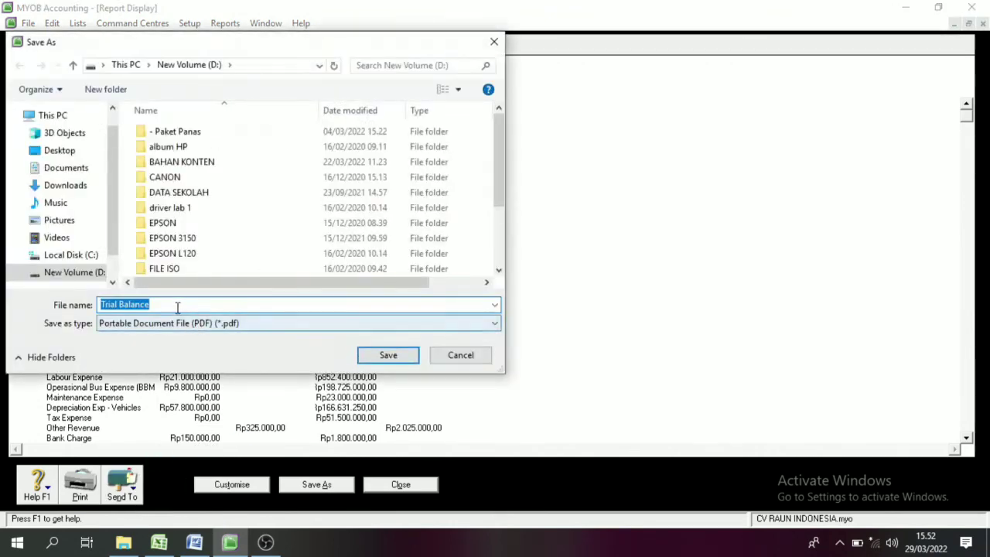
{"action": "left_click", "coordinate": [170, 304]}
{"action": "type", "text": "c"}
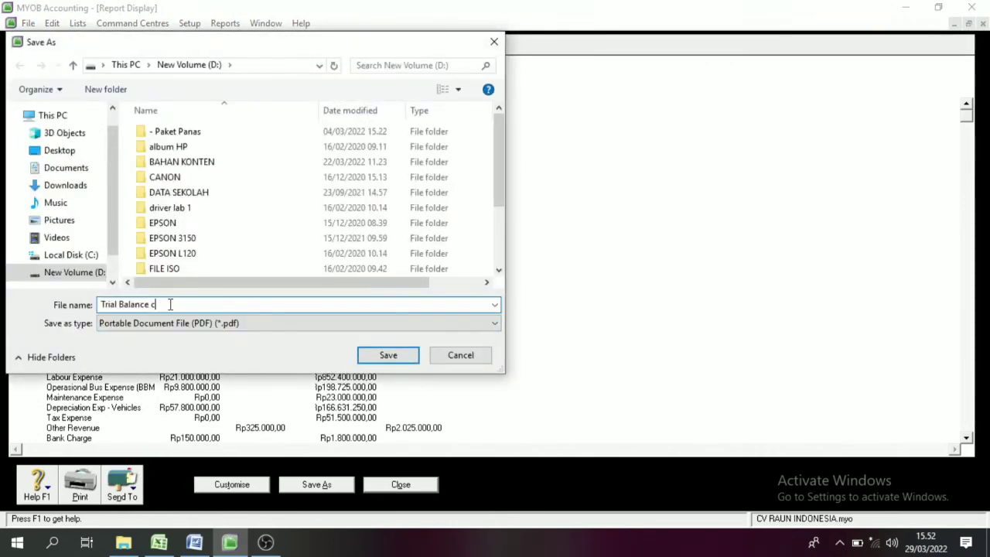
{"action": "type", "text": "v"}
{"action": "key", "text": "BackSpace"}
{"action": "type", "text": "raun indonesia"}
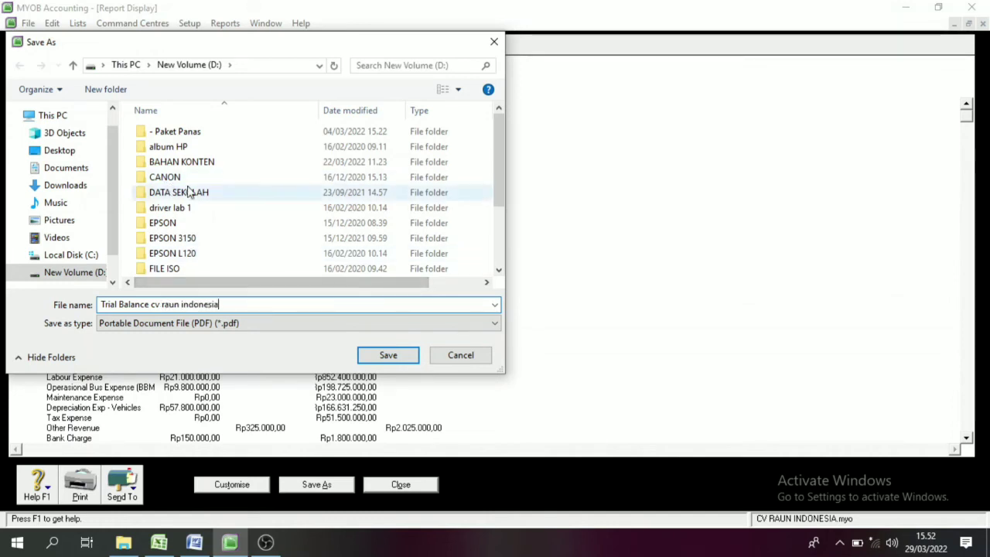
{"action": "left_click", "coordinate": [395, 361]}
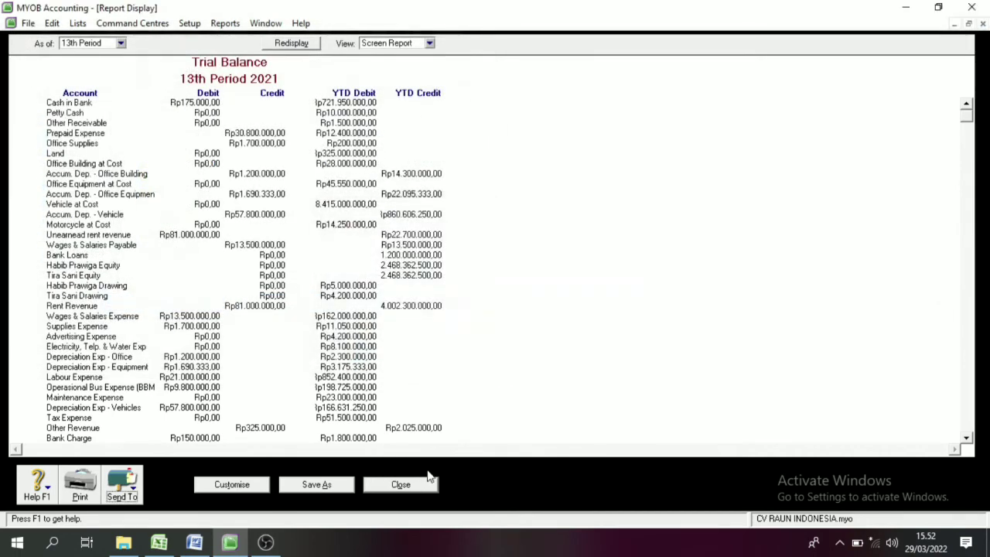
{"action": "left_click", "coordinate": [409, 485]}
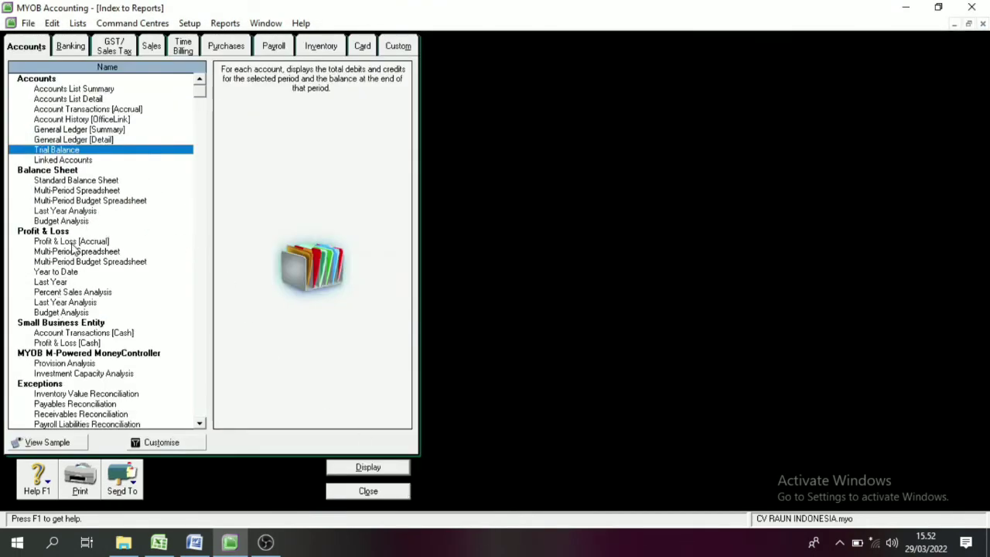
Display the Profit & Loss [Accrual] report from December to the 13th Period of FY 2021.
{"action": "left_click", "coordinate": [73, 242]}
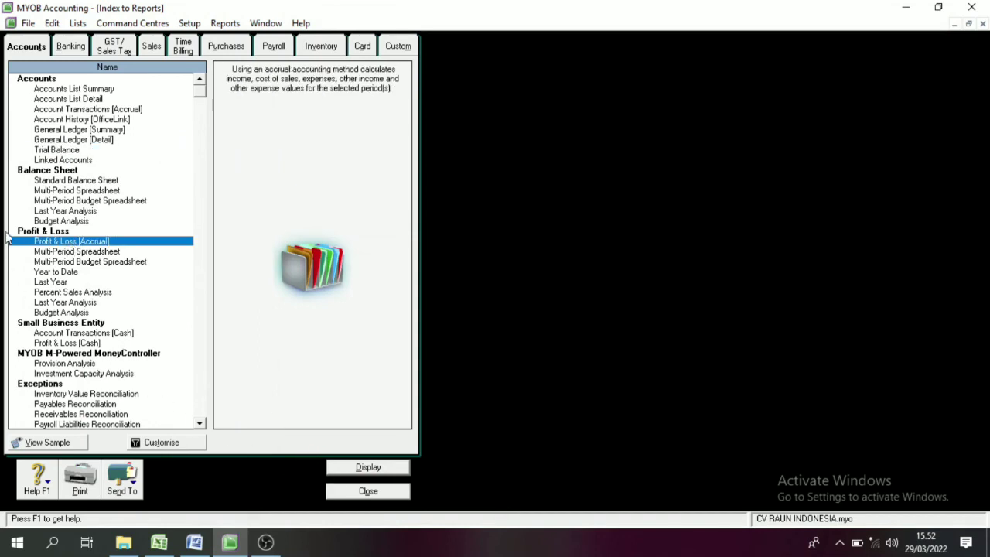
{"action": "double_click", "coordinate": [44, 244]}
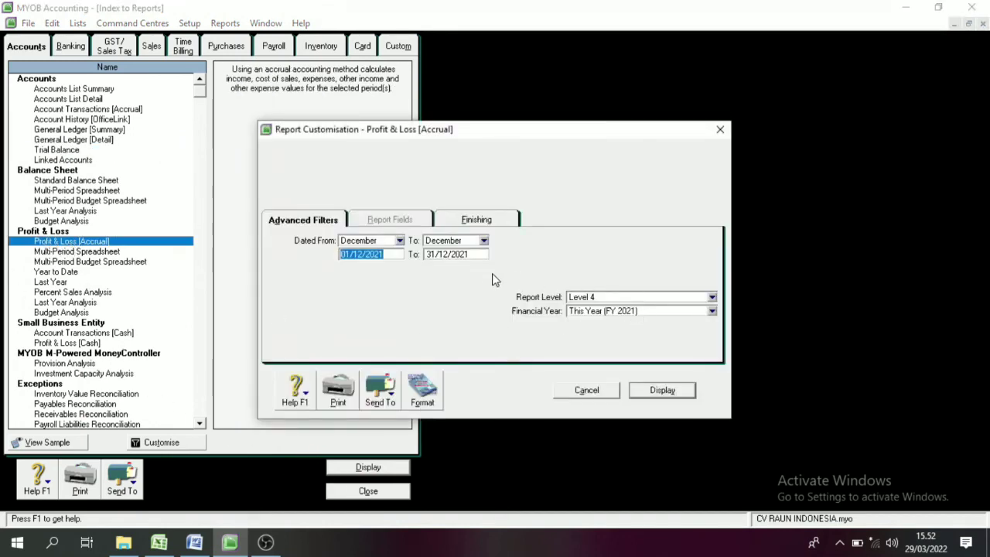
{"action": "left_click", "coordinate": [467, 245]}
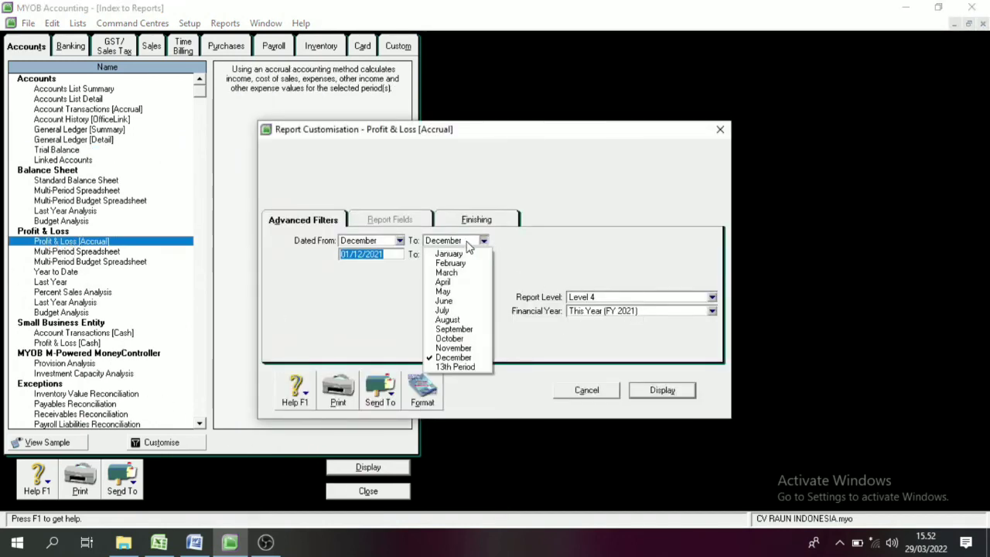
{"action": "left_click", "coordinate": [467, 367]}
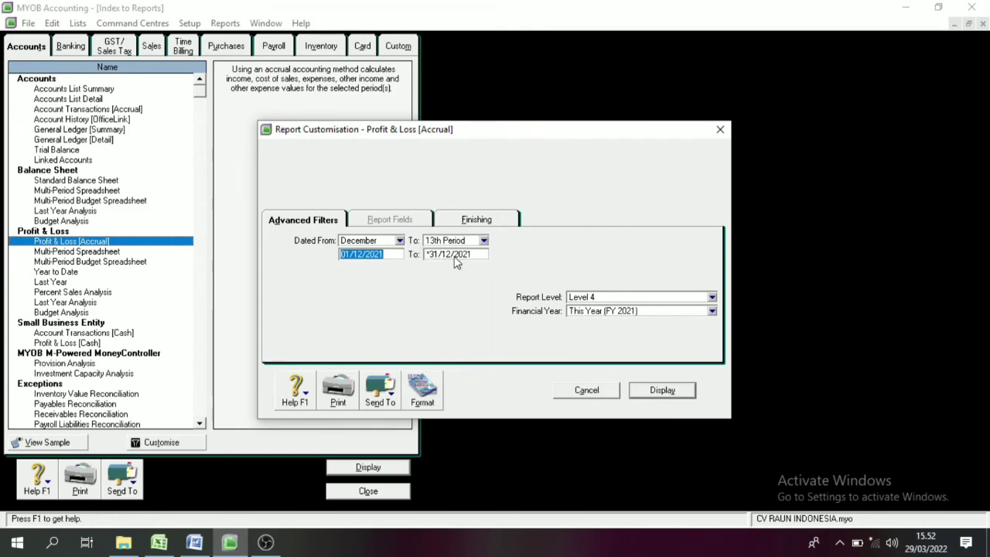
{"action": "left_click", "coordinate": [683, 391]}
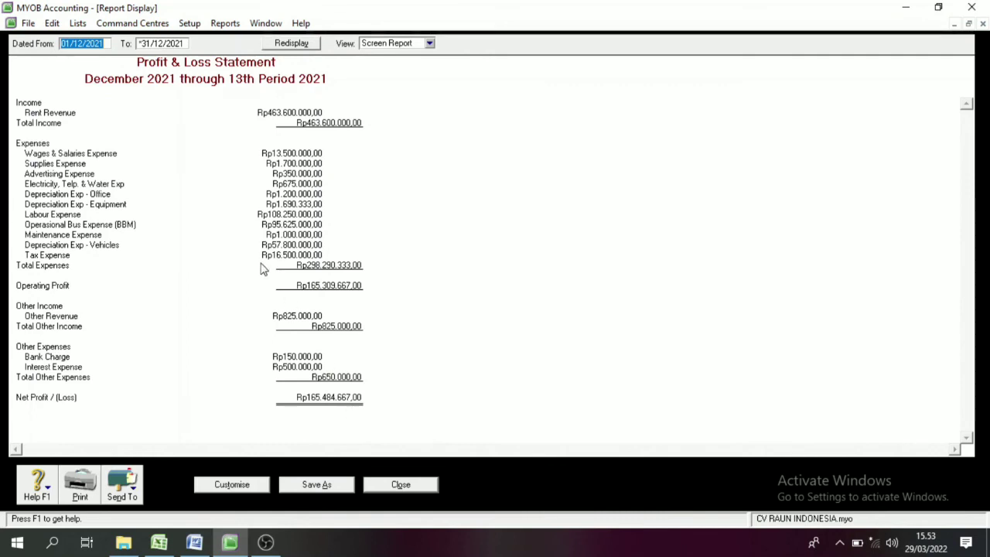
Export the profit and loss statement as a PDF named "Profit & Loss [Accrual] cv raun indonesia" to drive D and close the report.
{"action": "left_click", "coordinate": [141, 484]}
{"action": "left_click", "coordinate": [157, 461]}
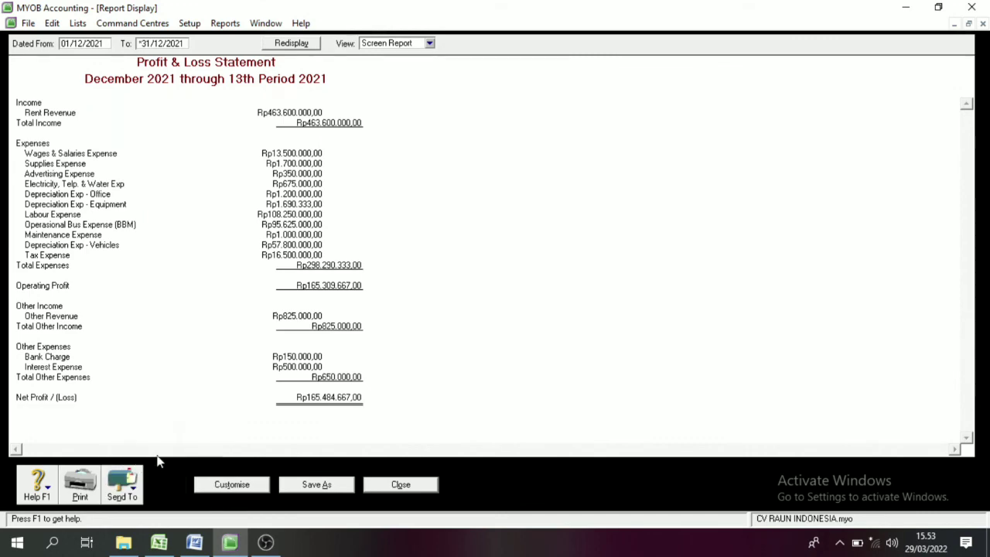
{"action": "left_click", "coordinate": [221, 307]}
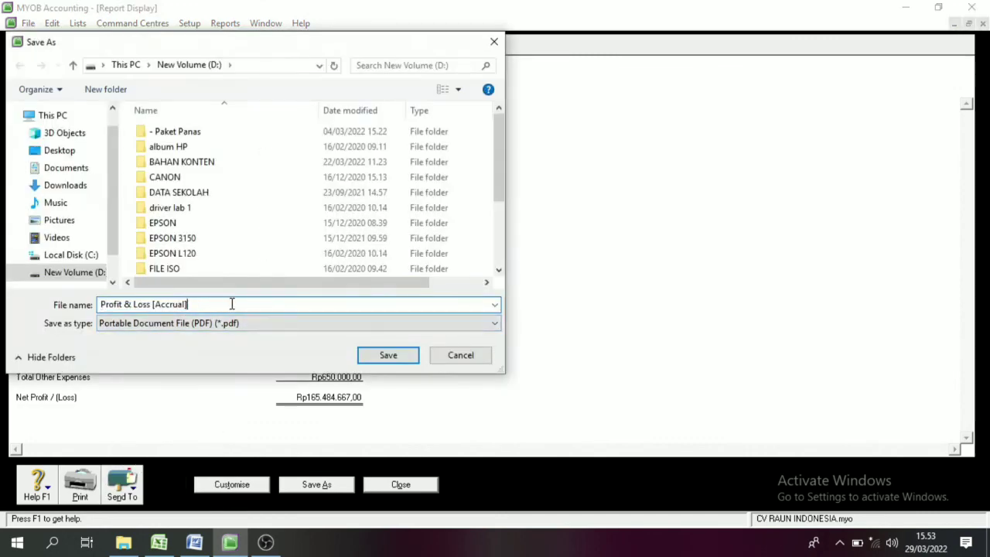
{"action": "type", "text": "cv raun indonesia"}
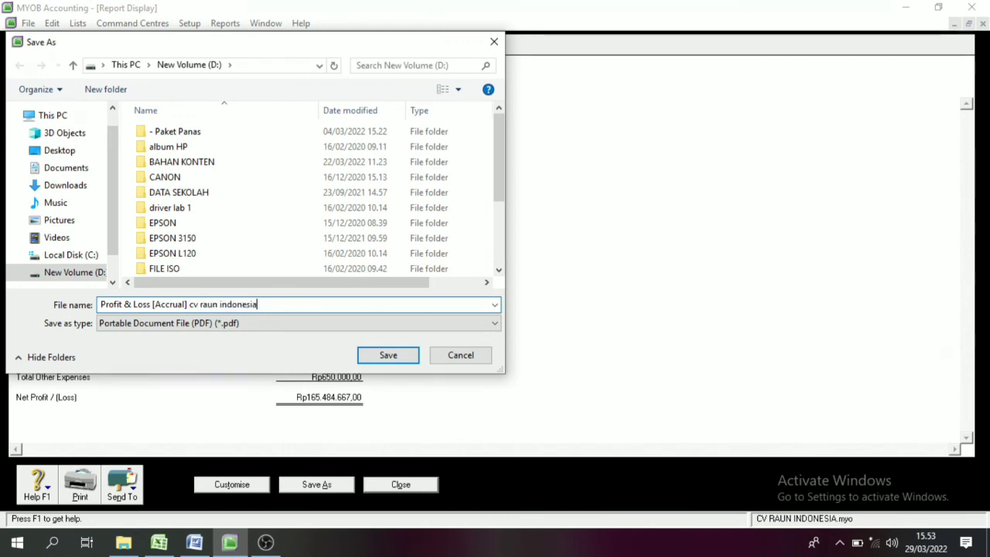
{"action": "left_click", "coordinate": [391, 353]}
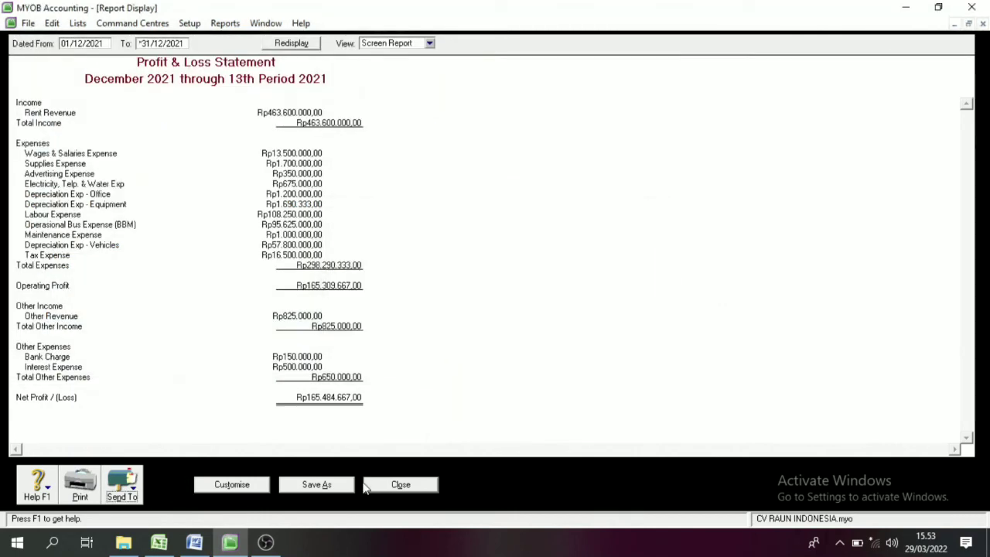
{"action": "left_click", "coordinate": [389, 485]}
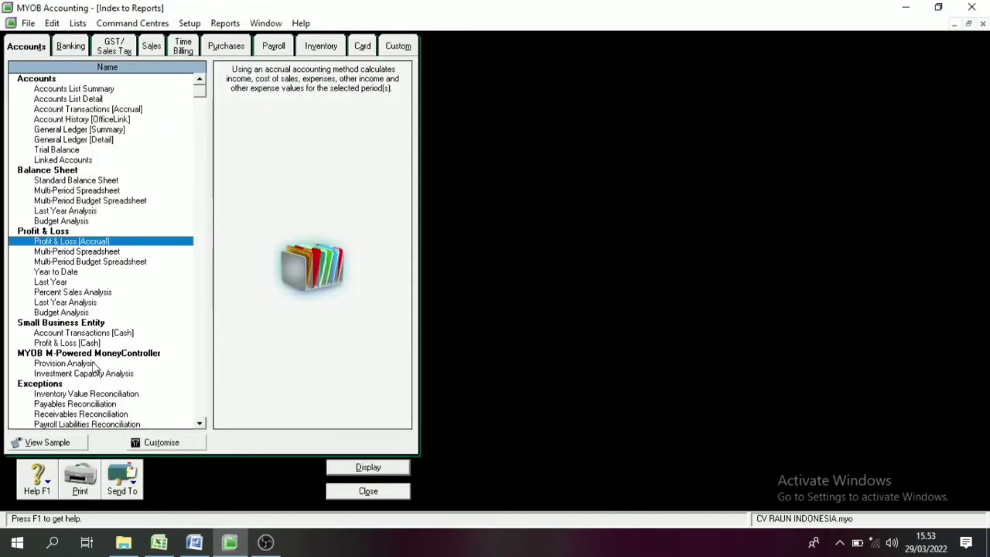
Display the Statement of Cash Flow report from December to the 13th Period of FY 2021.
{"action": "left_click", "coordinate": [77, 46]}
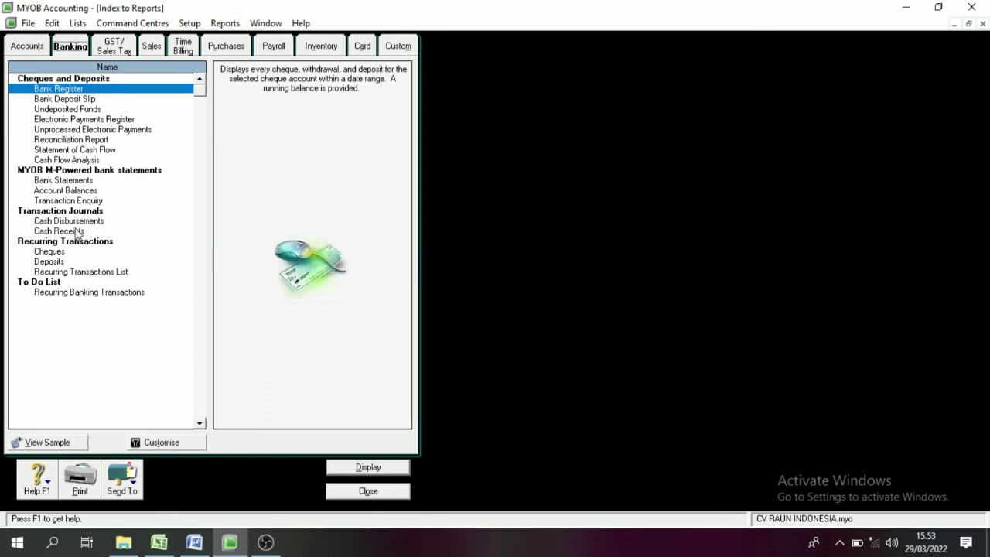
{"action": "left_click", "coordinate": [81, 160]}
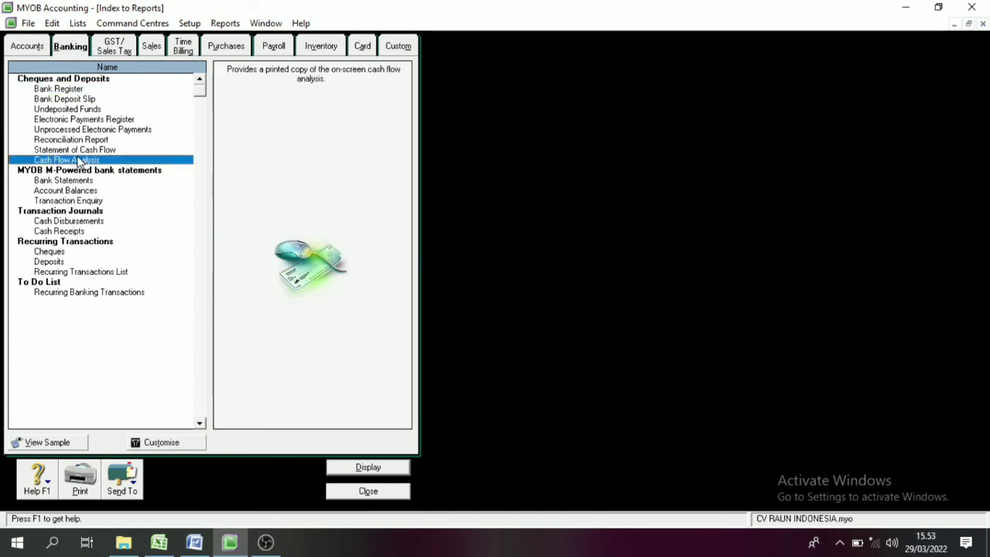
{"action": "key", "text": "Up"}
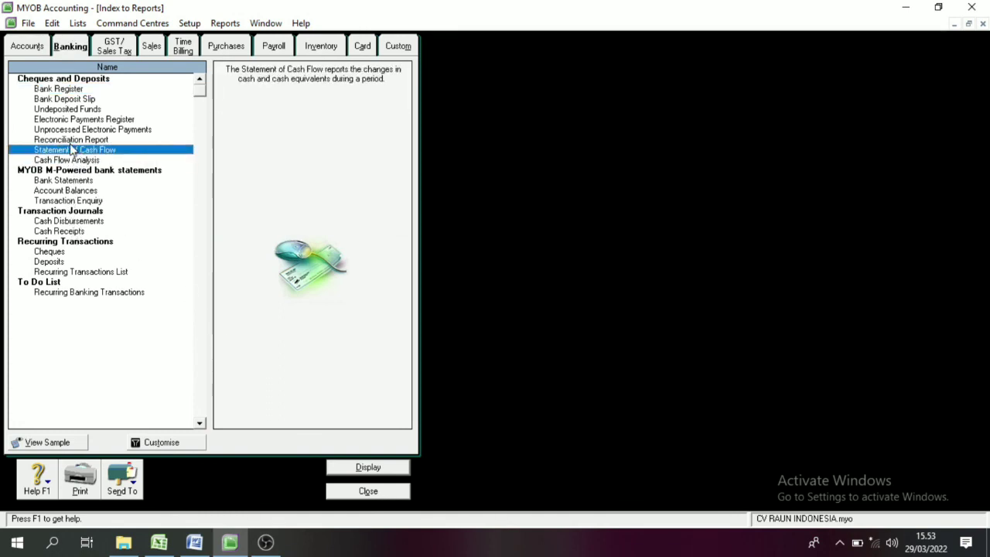
{"action": "double_click", "coordinate": [71, 151]}
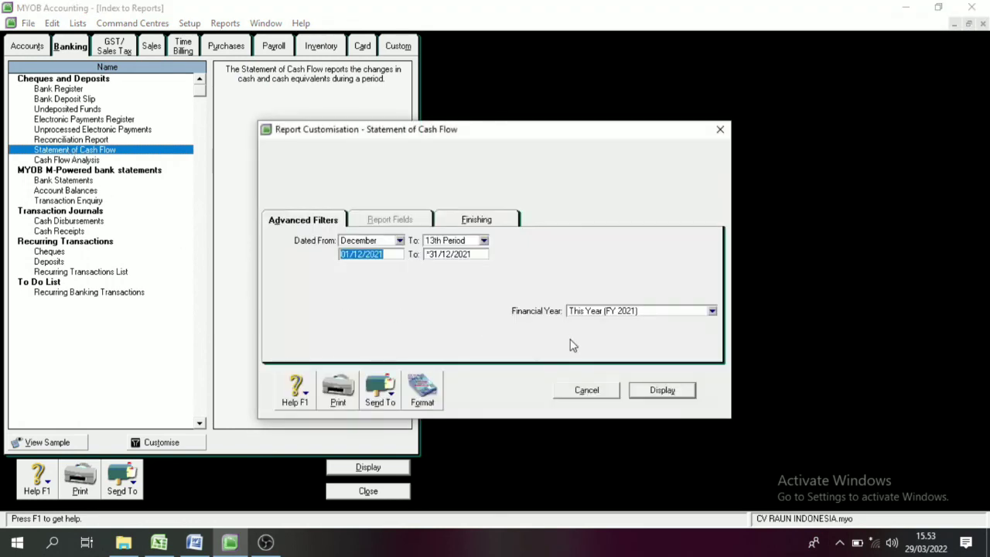
{"action": "left_click", "coordinate": [665, 389]}
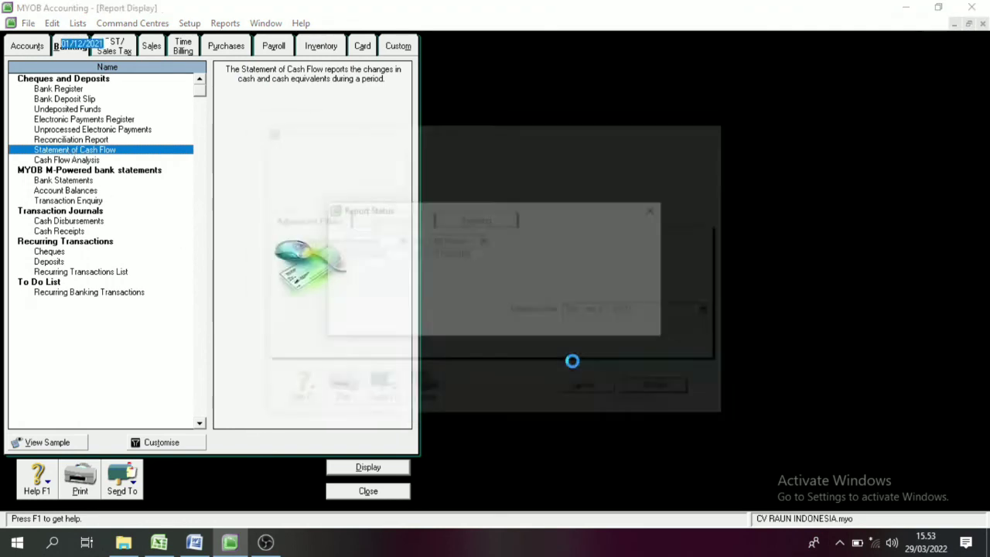
Export the cash flow statement as a PDF named "Statement of Cash Flow cv raun indonesia" to drive D, then close the report and the report index.
{"action": "left_click", "coordinate": [132, 495]}
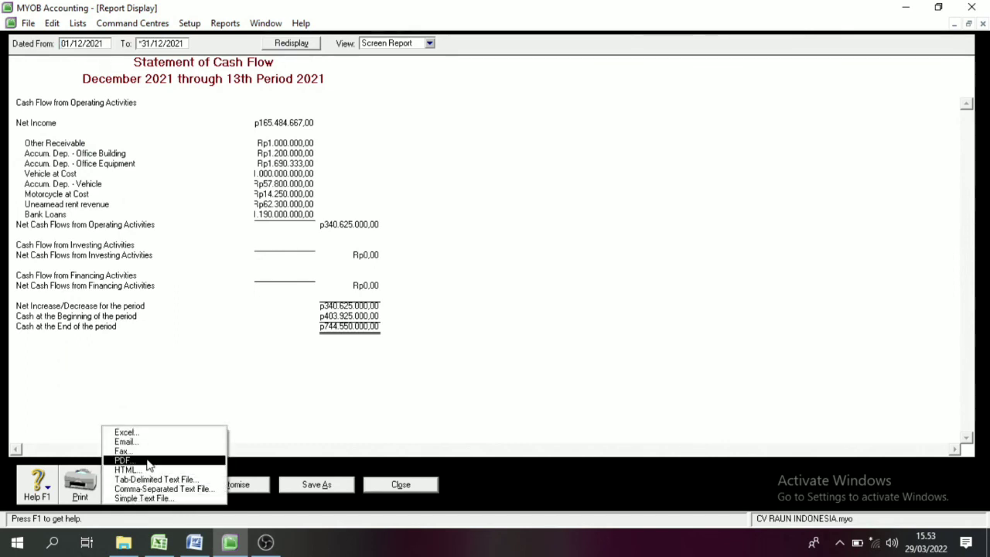
{"action": "left_click", "coordinate": [147, 462]}
{"action": "left_click", "coordinate": [235, 304]}
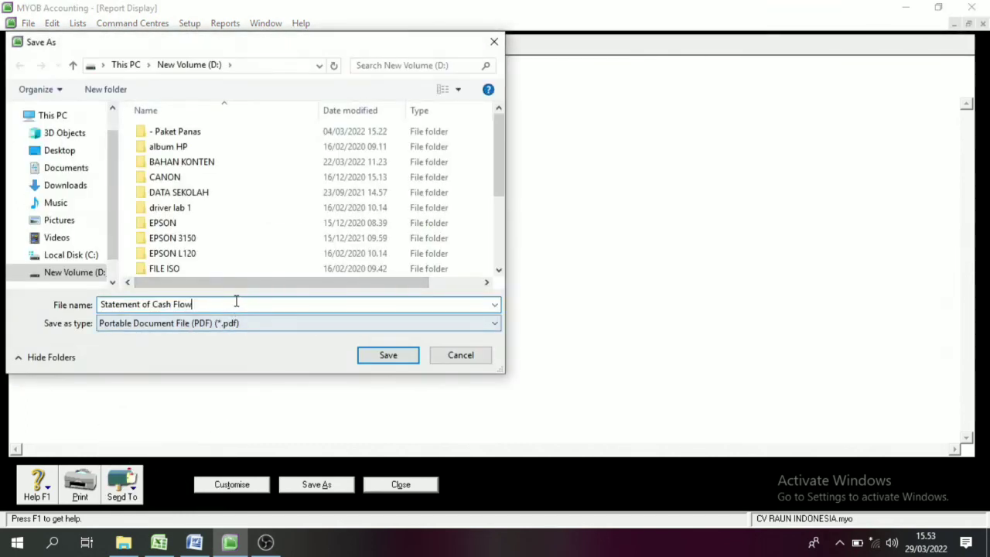
{"action": "type", "text": "cv raun indonesia"}
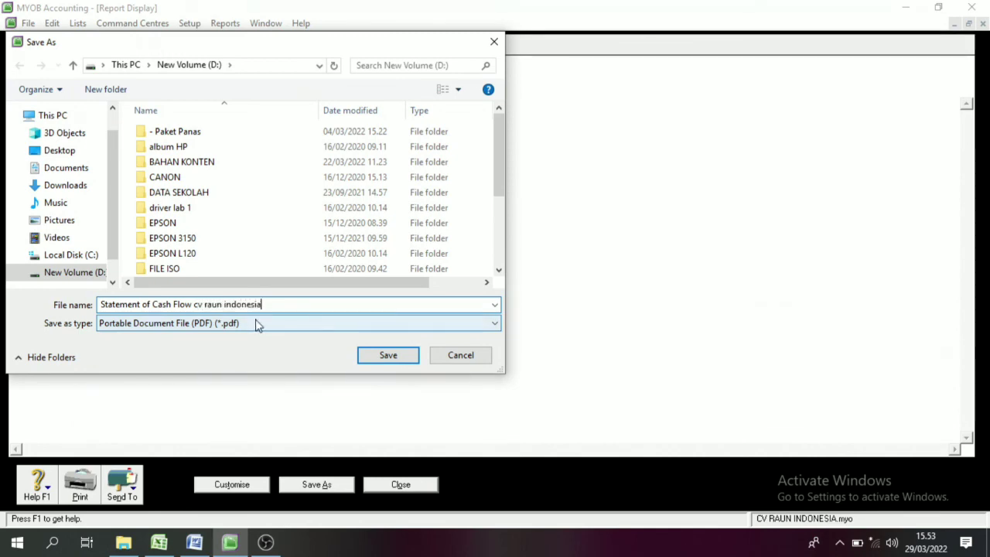
{"action": "left_click", "coordinate": [402, 354]}
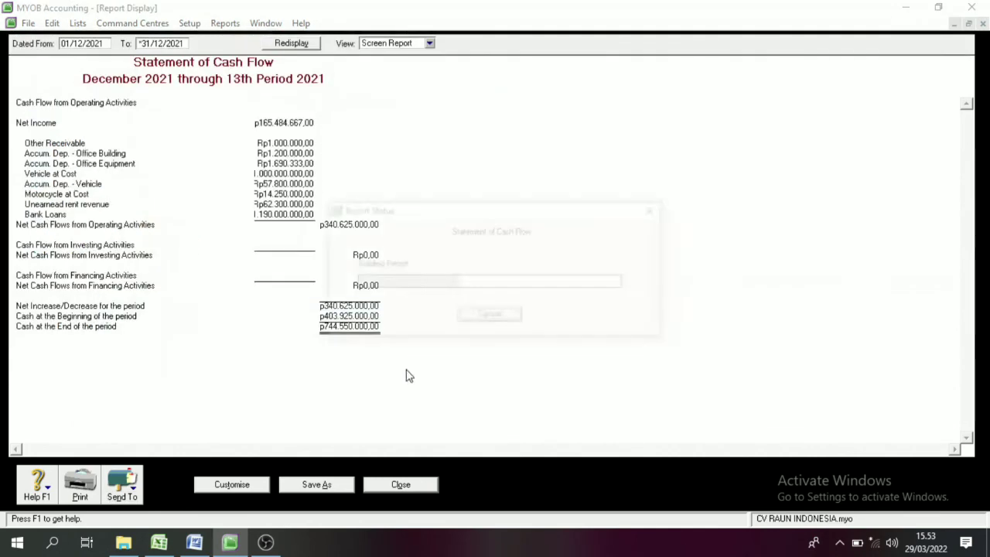
{"action": "left_click", "coordinate": [403, 487]}
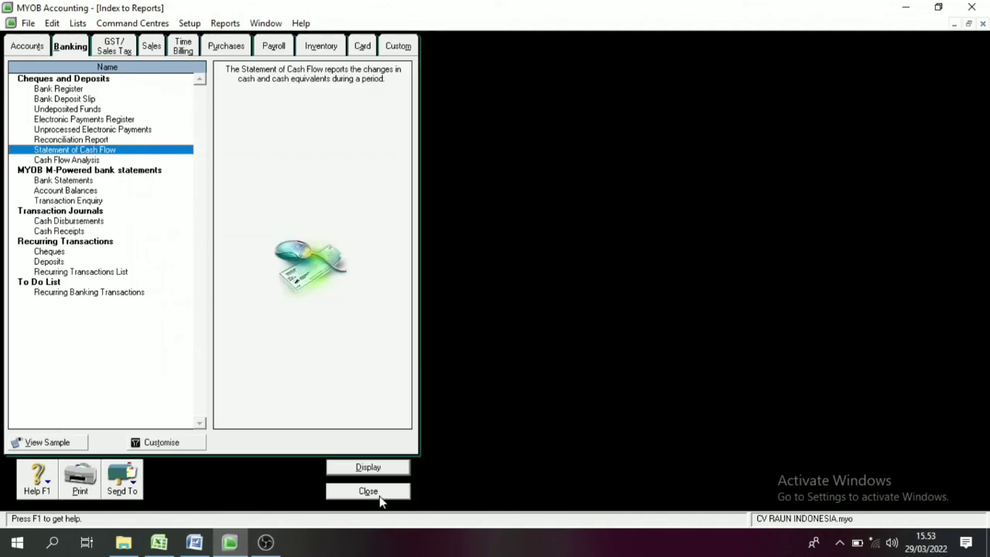
{"action": "left_click", "coordinate": [368, 492]}
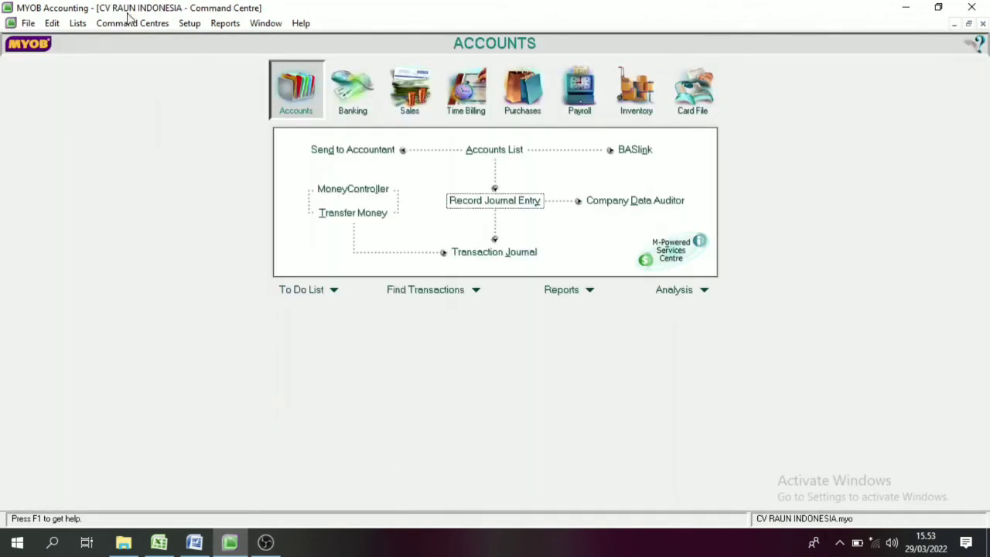